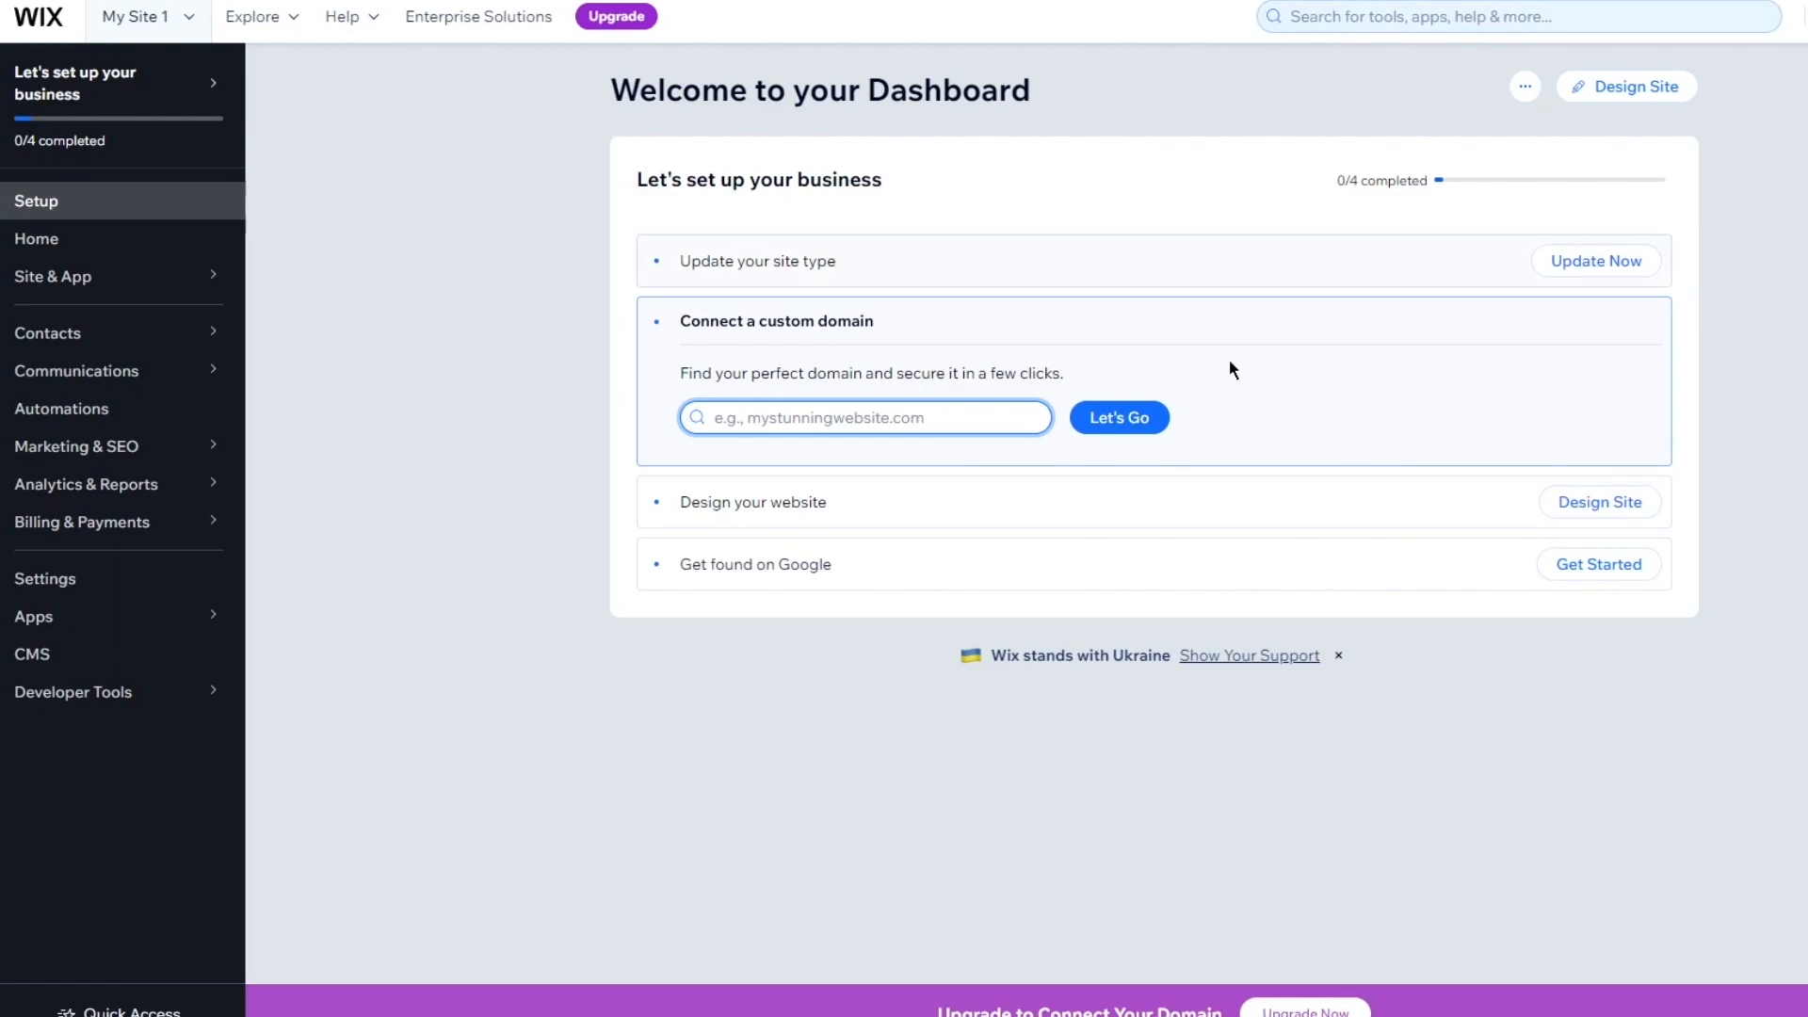
From the site actions and My Site 1 list, bring up the Marketing & SEO tools flyout
{"action": "left_click", "coordinate": [1525, 87]}
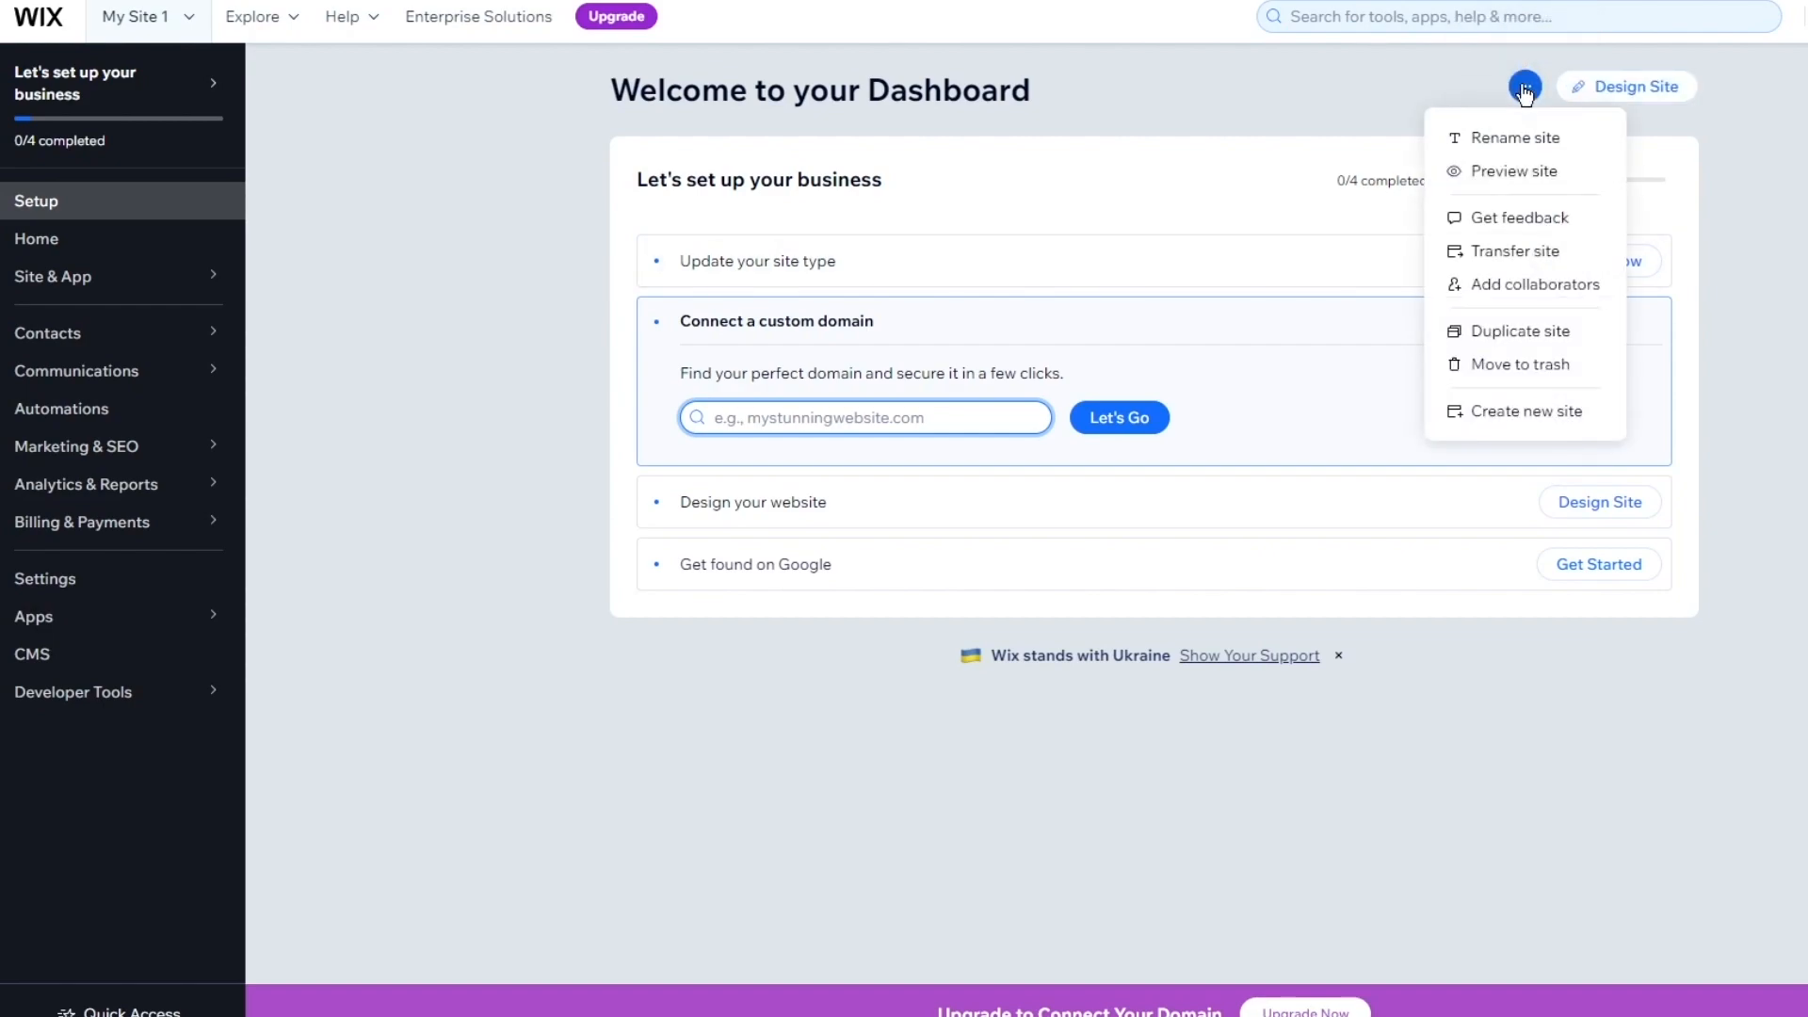
{"action": "left_click", "coordinate": [1489, 414]}
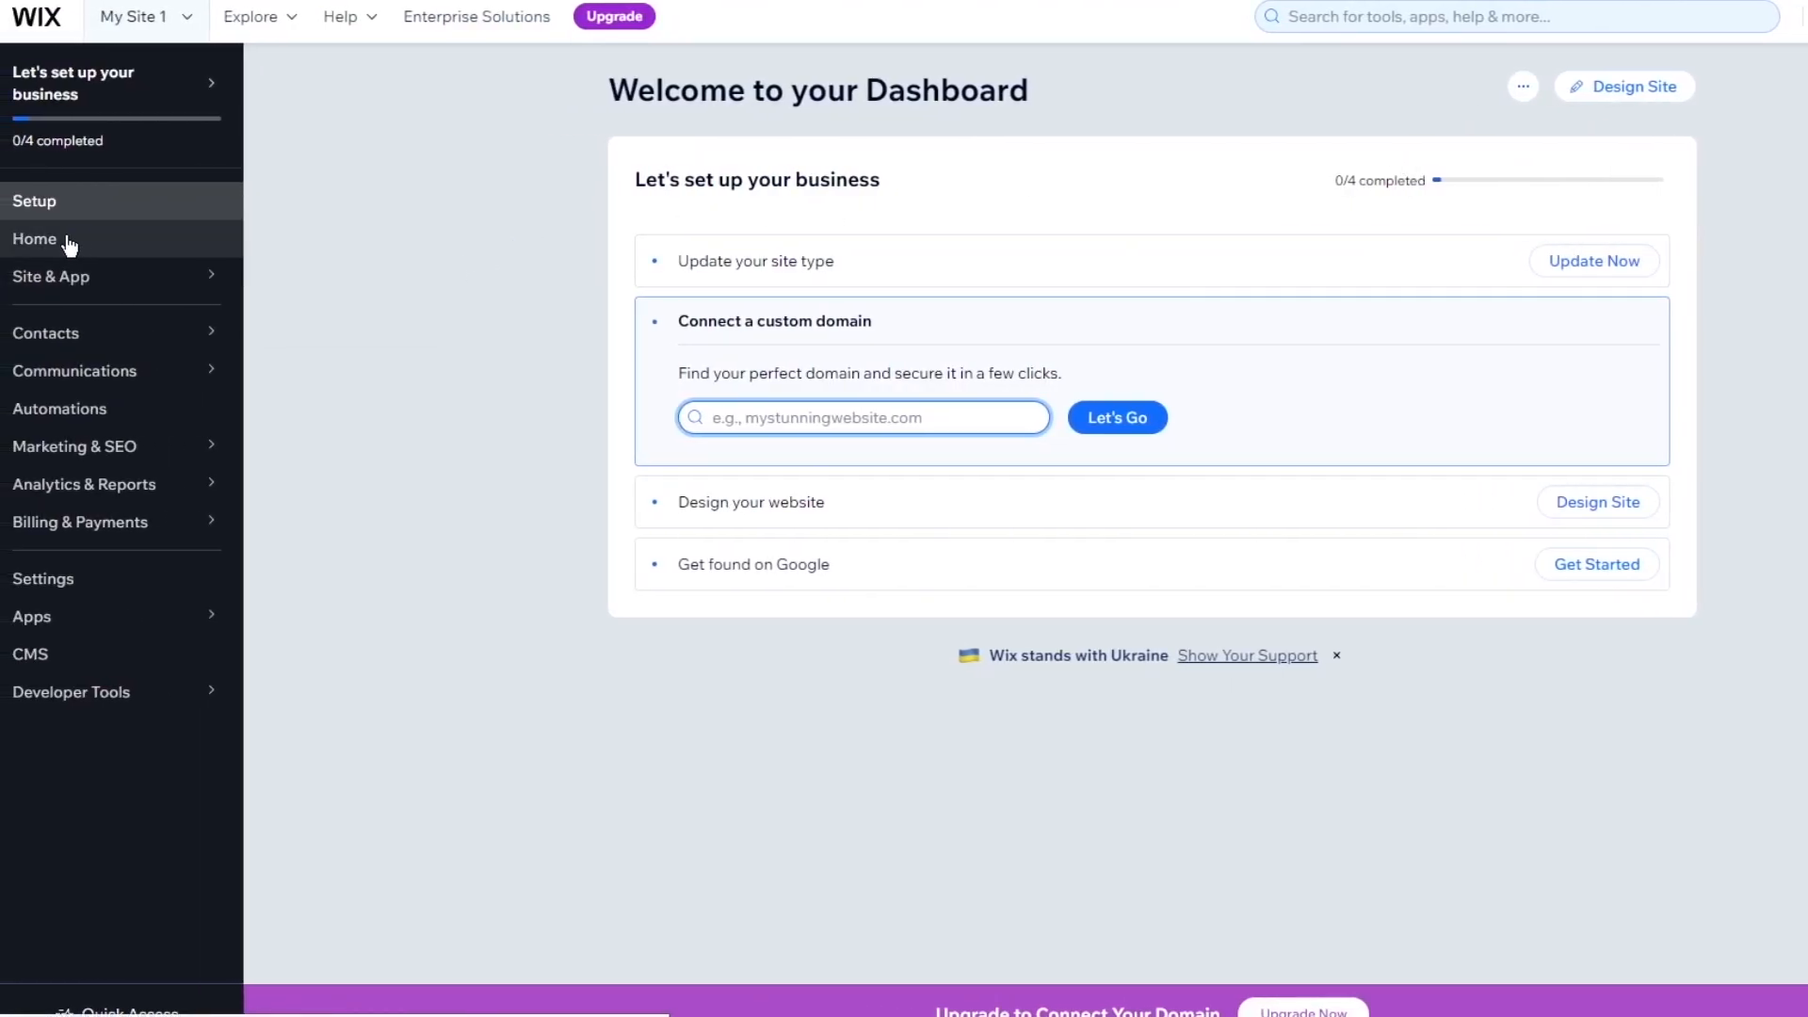
{"action": "left_click", "coordinate": [186, 14]}
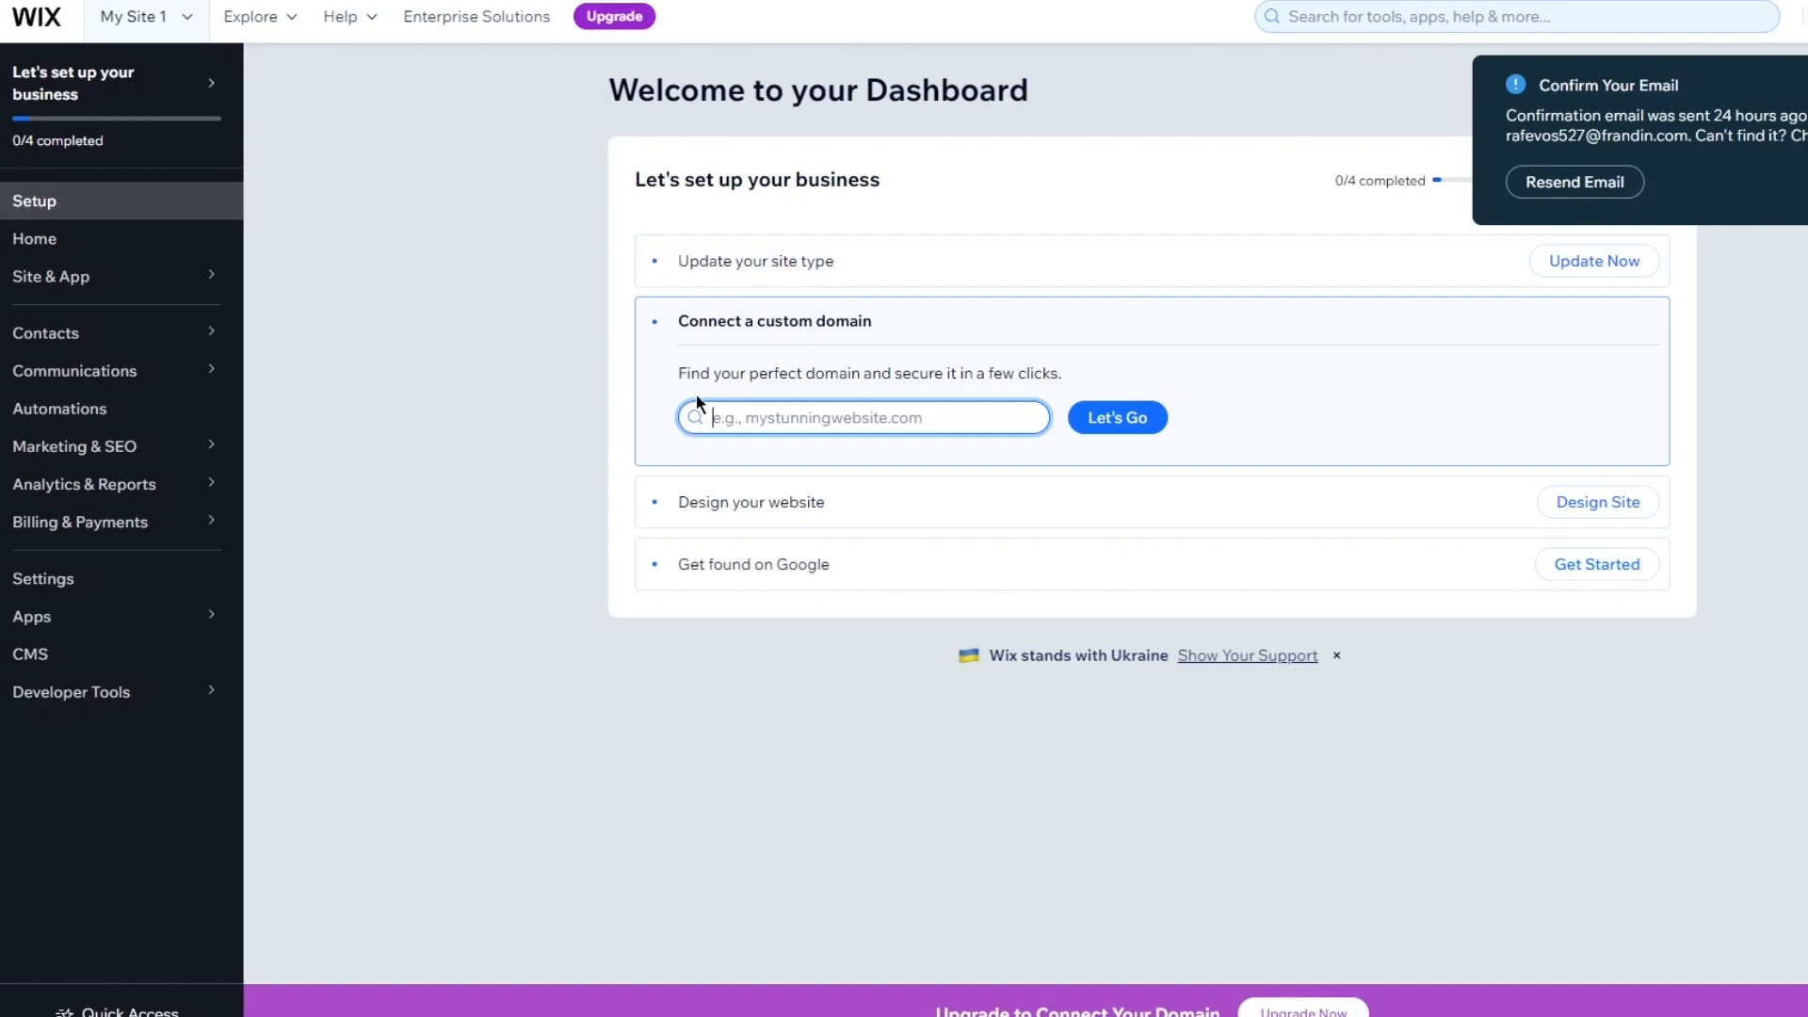
{"action": "mouse_move", "coordinate": [142, 441]}
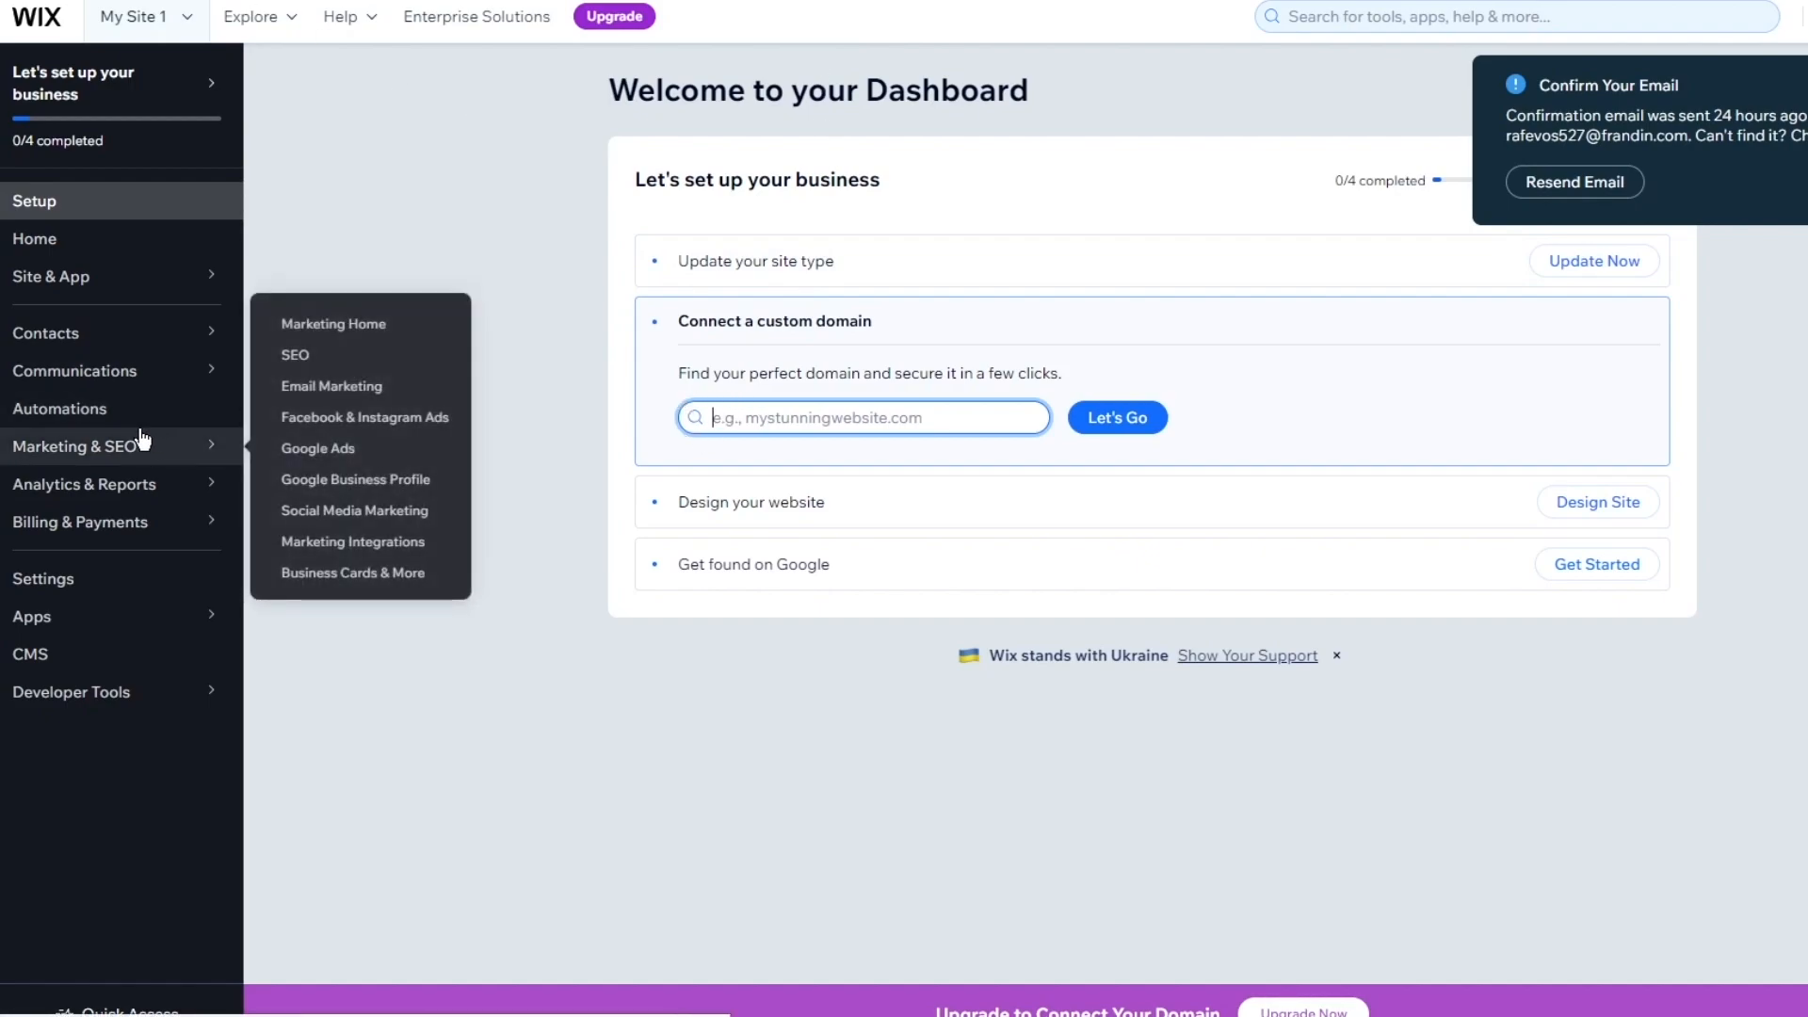
Open Email Marketing and read its intro text and the Inspire gift shopping caption
{"action": "left_click", "coordinate": [316, 390]}
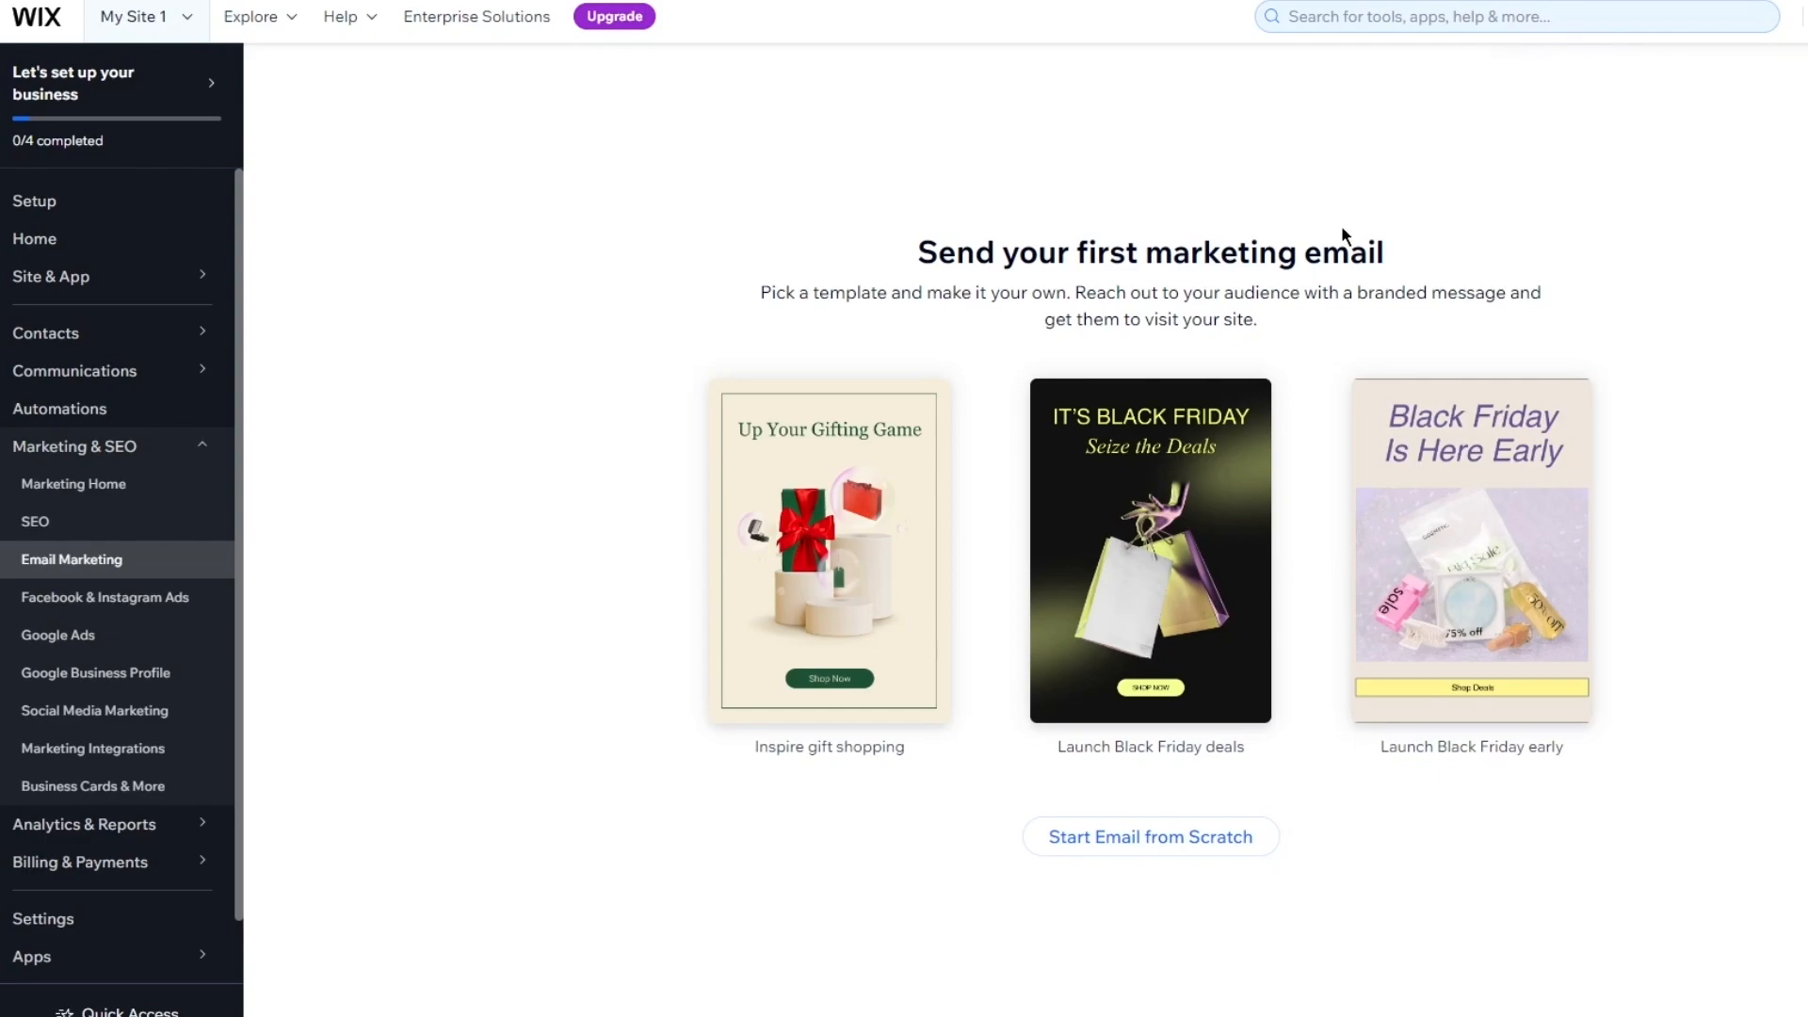
{"action": "left_click_drag", "start_coordinate": [759, 292], "coordinate": [1387, 348]}
{"action": "left_click", "coordinate": [1598, 314]}
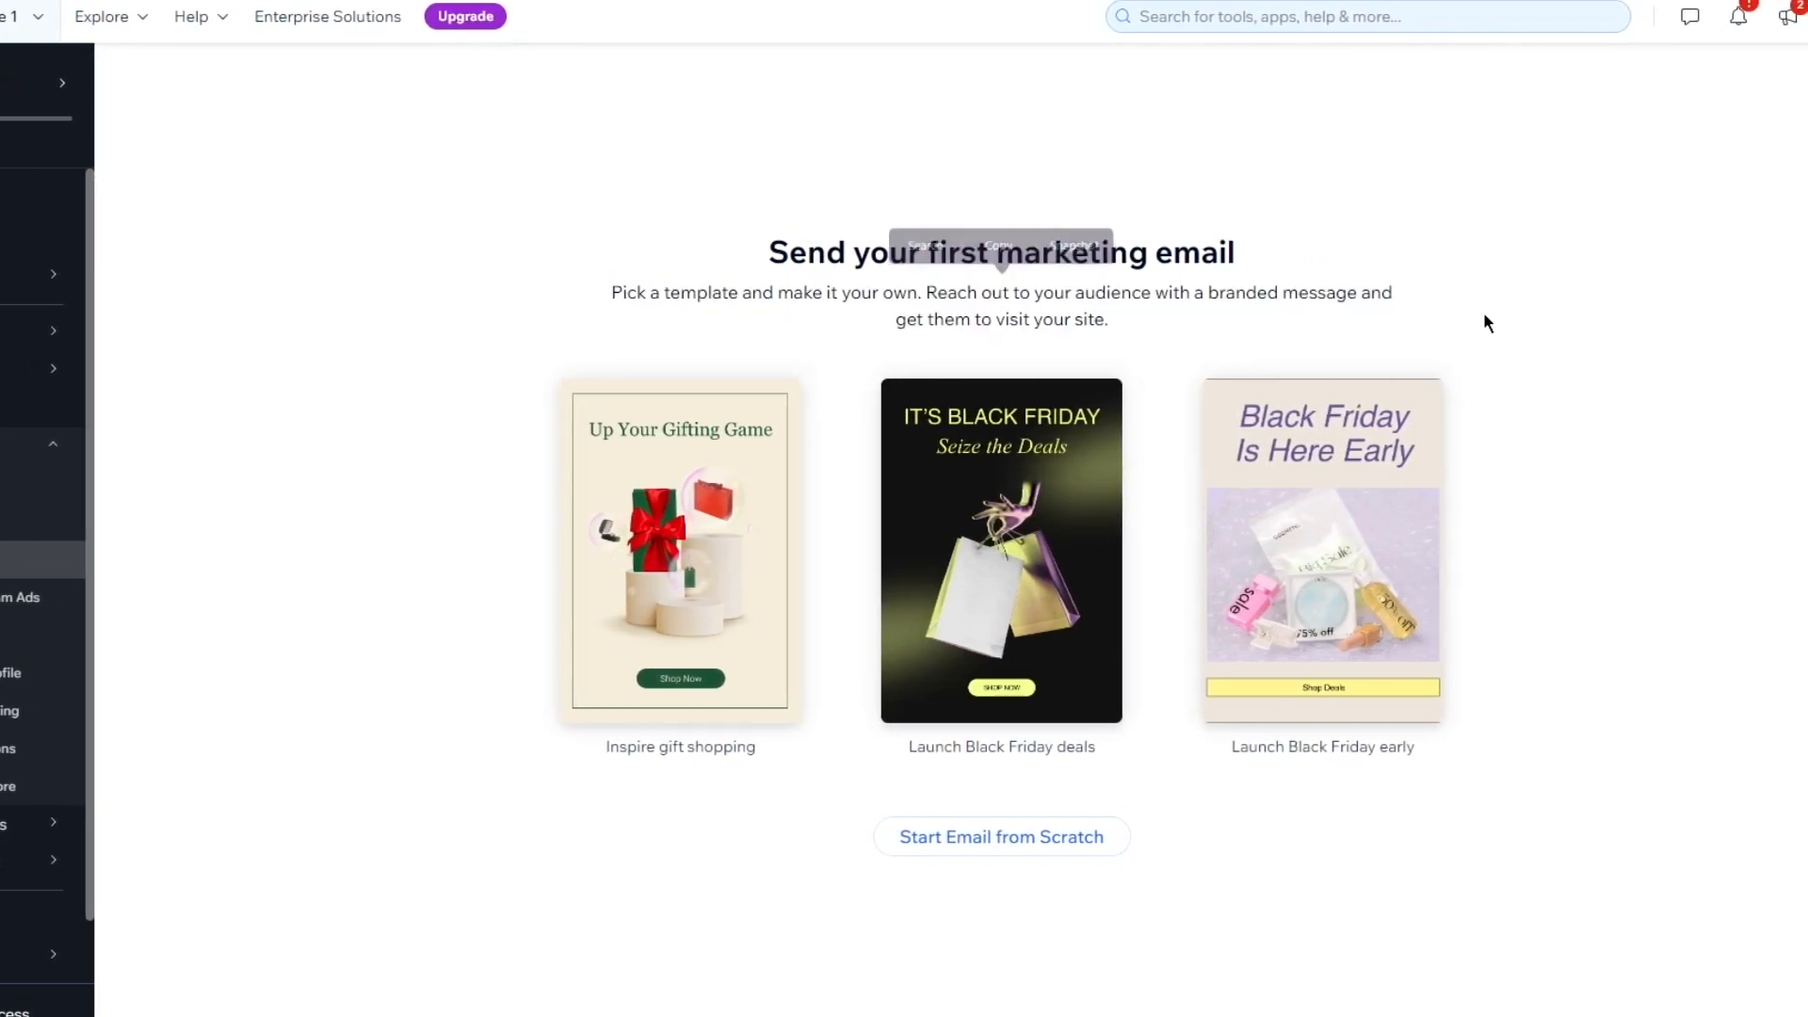
{"action": "left_click_drag", "start_coordinate": [853, 321], "coordinate": [1138, 335]}
{"action": "left_click", "coordinate": [980, 317]}
{"action": "left_click_drag", "start_coordinate": [1337, 292], "coordinate": [404, 267]}
{"action": "left_click", "coordinate": [458, 209]}
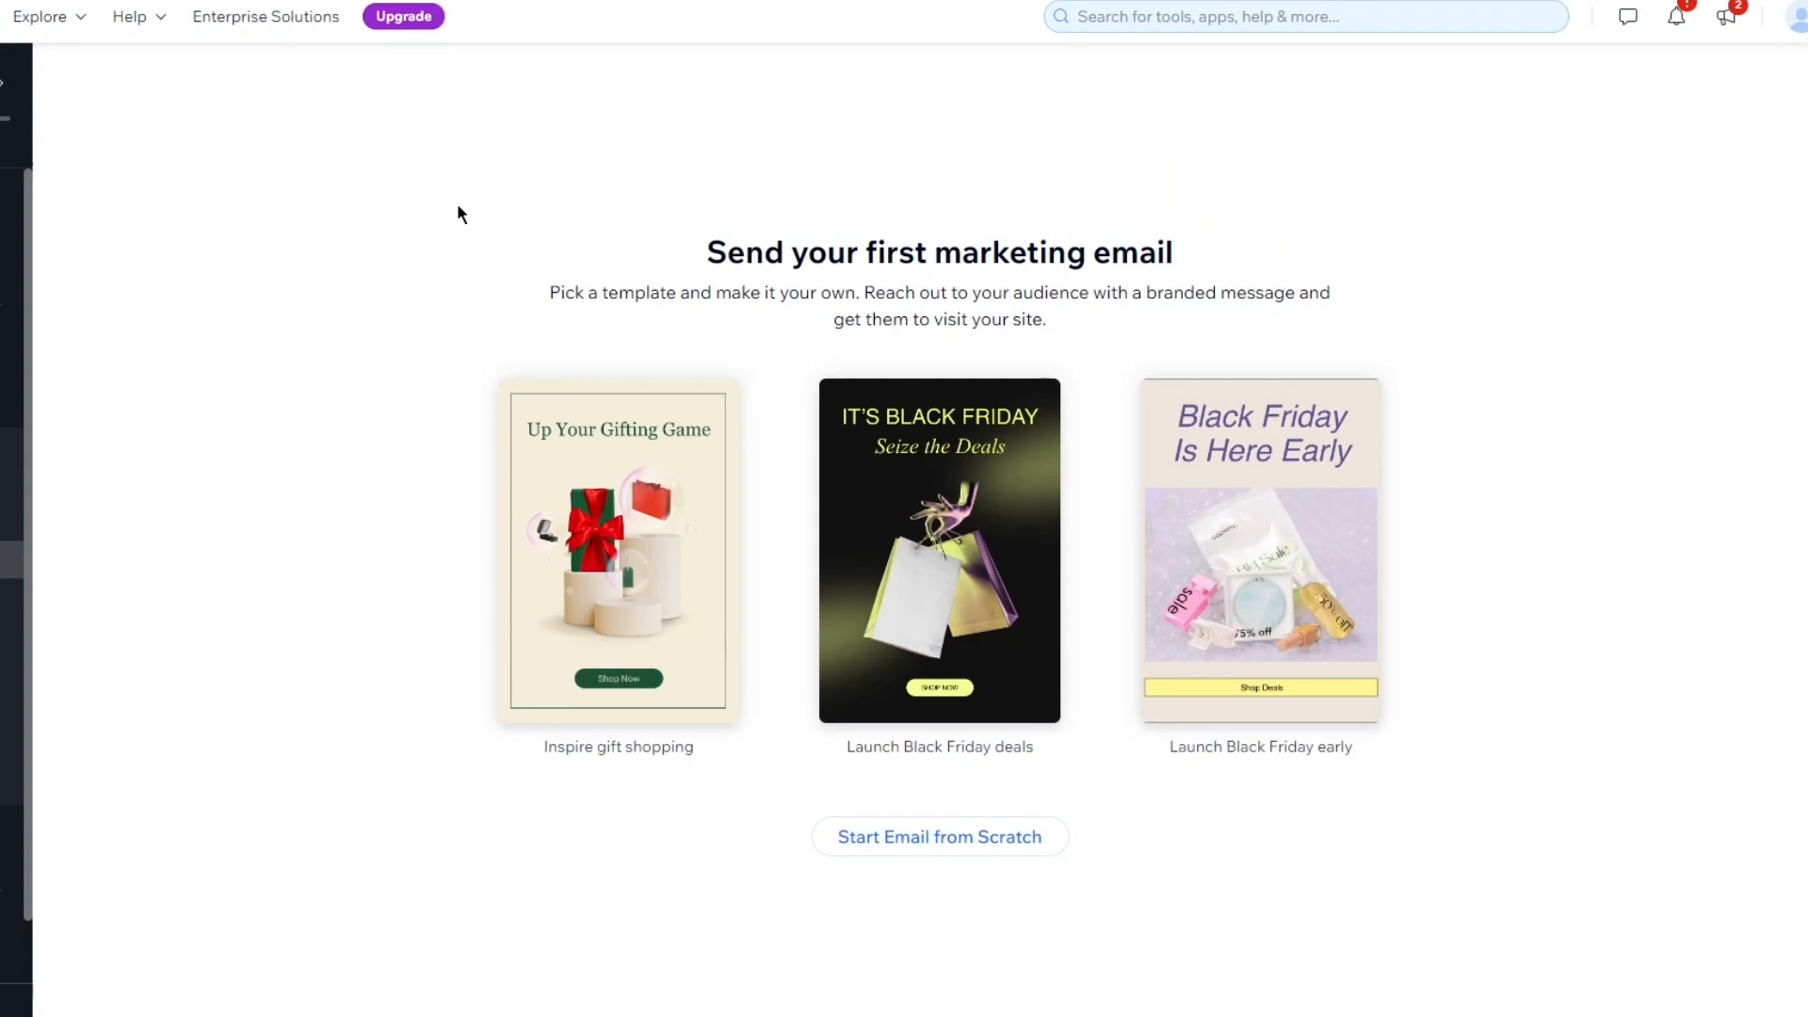
{"action": "left_click_drag", "start_coordinate": [501, 785], "coordinate": [1372, 767]}
{"action": "left_click", "coordinate": [1446, 765]}
Look over the three email template cards
{"action": "mouse_move", "coordinate": [608, 476]}
{"action": "mouse_move", "coordinate": [1274, 499]}
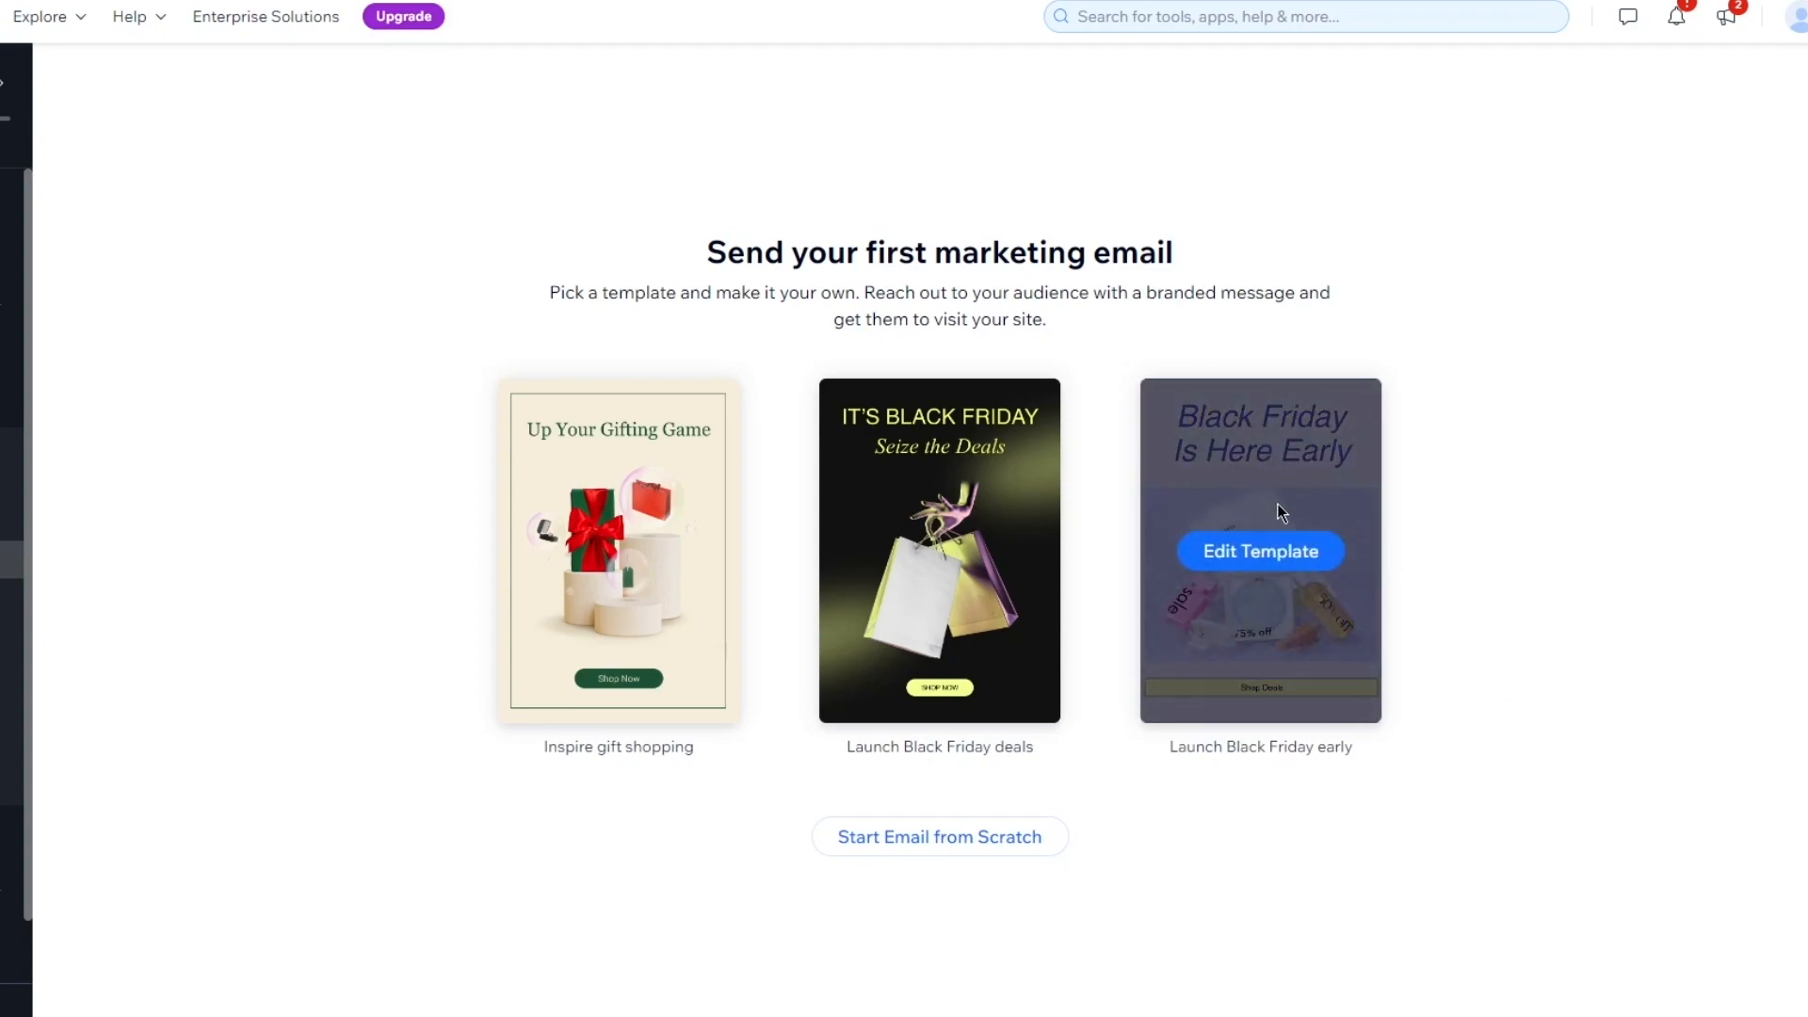
{"action": "mouse_move", "coordinate": [1017, 561]}
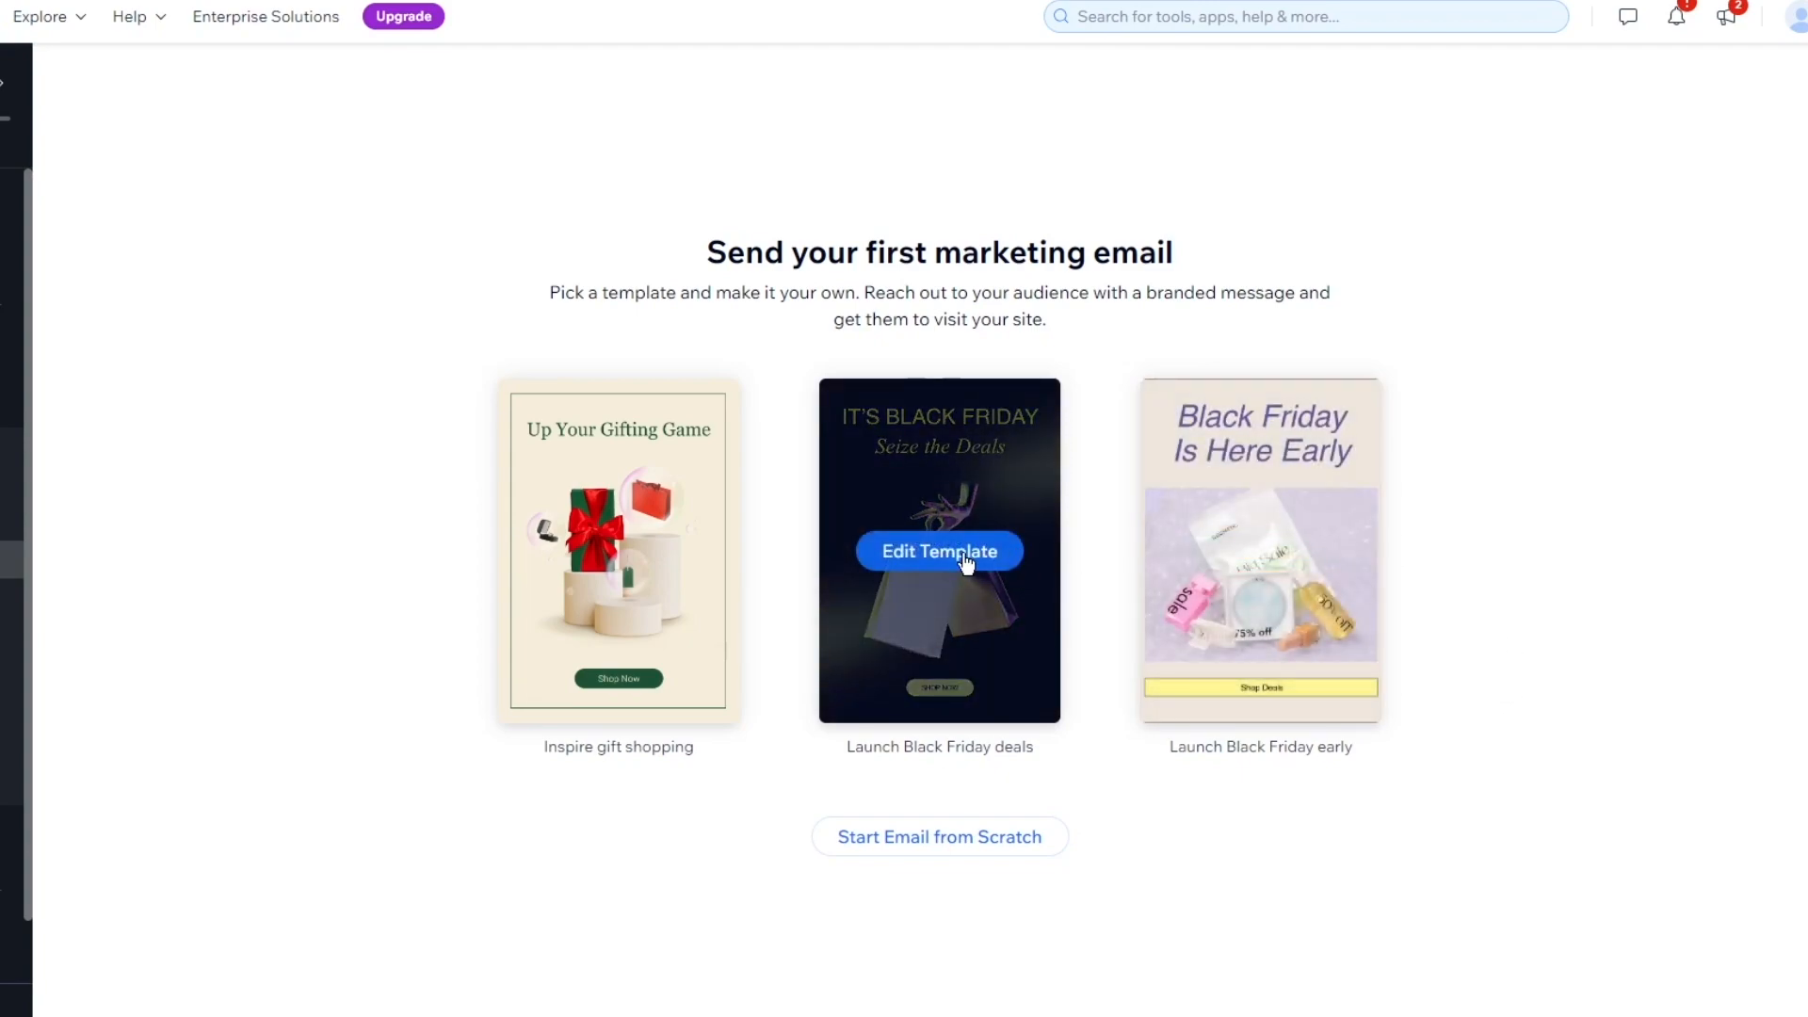
{"action": "mouse_move", "coordinate": [674, 556]}
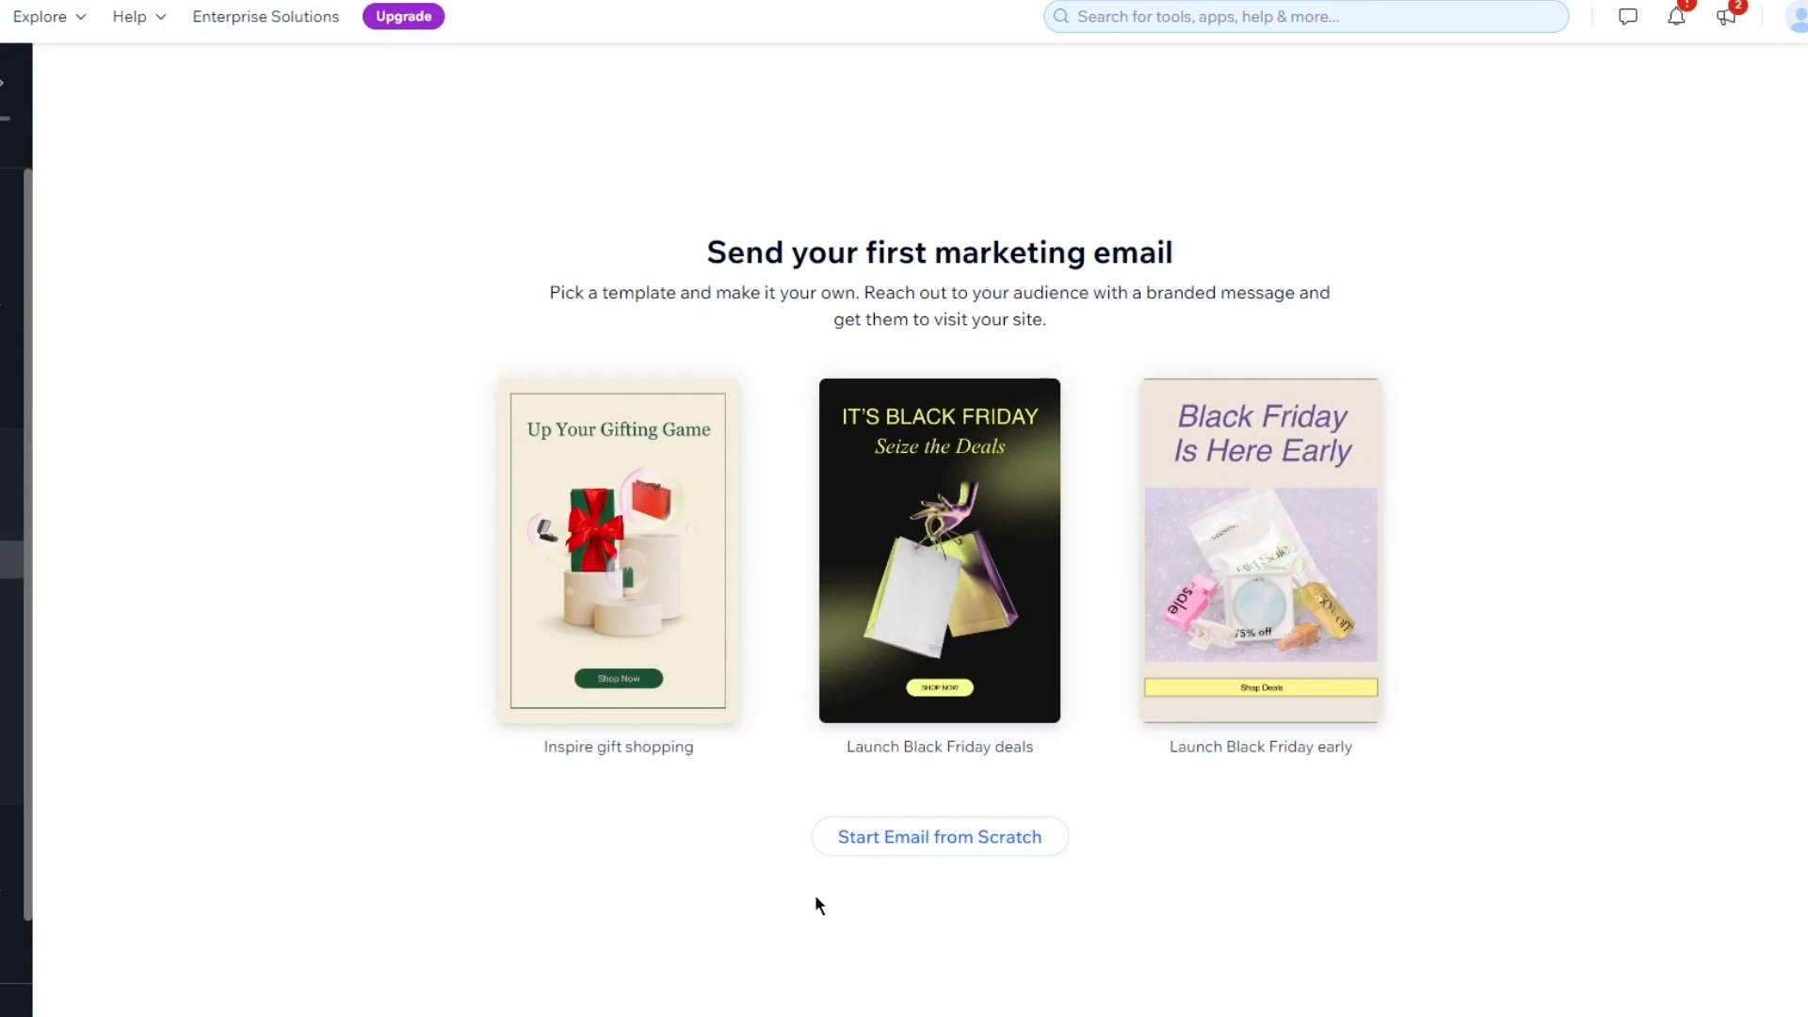
{"action": "right_click", "coordinate": [949, 836]}
{"action": "left_click", "coordinate": [747, 789]}
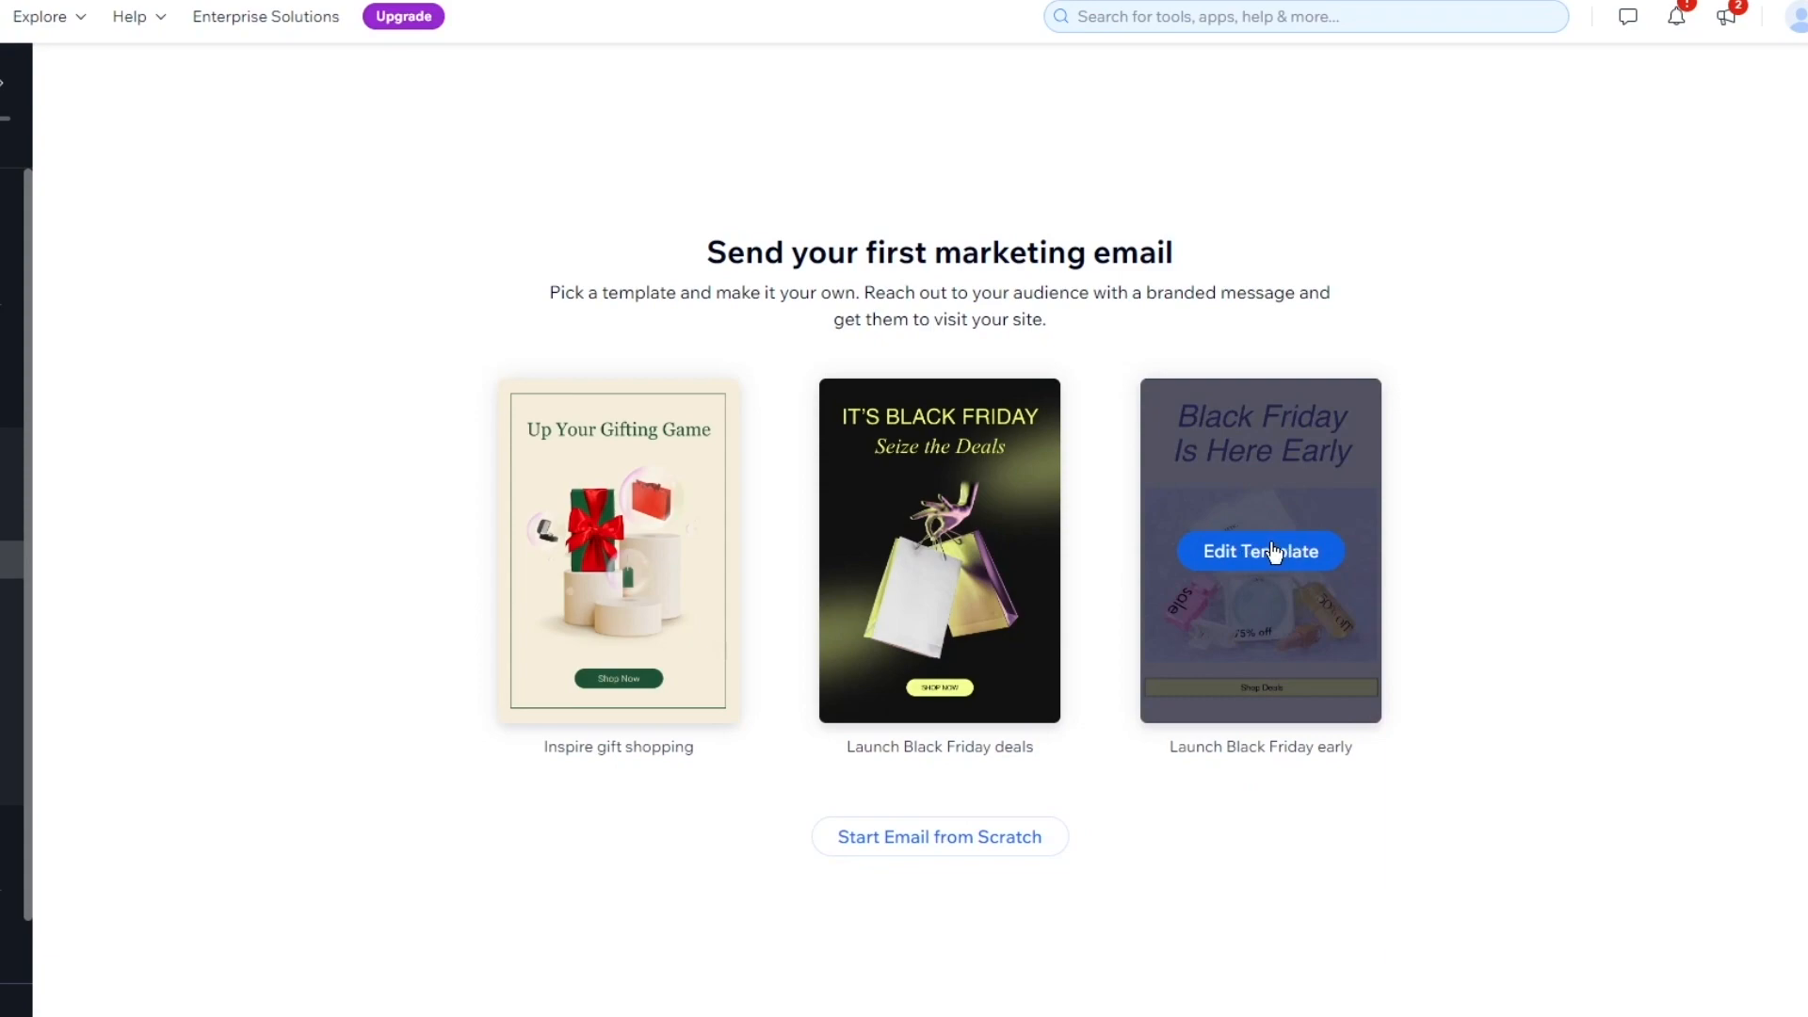
Edit the Black Friday Is Here Early template, then browse Themes, Background and AI Emails panels
{"action": "left_click", "coordinate": [1366, 486]}
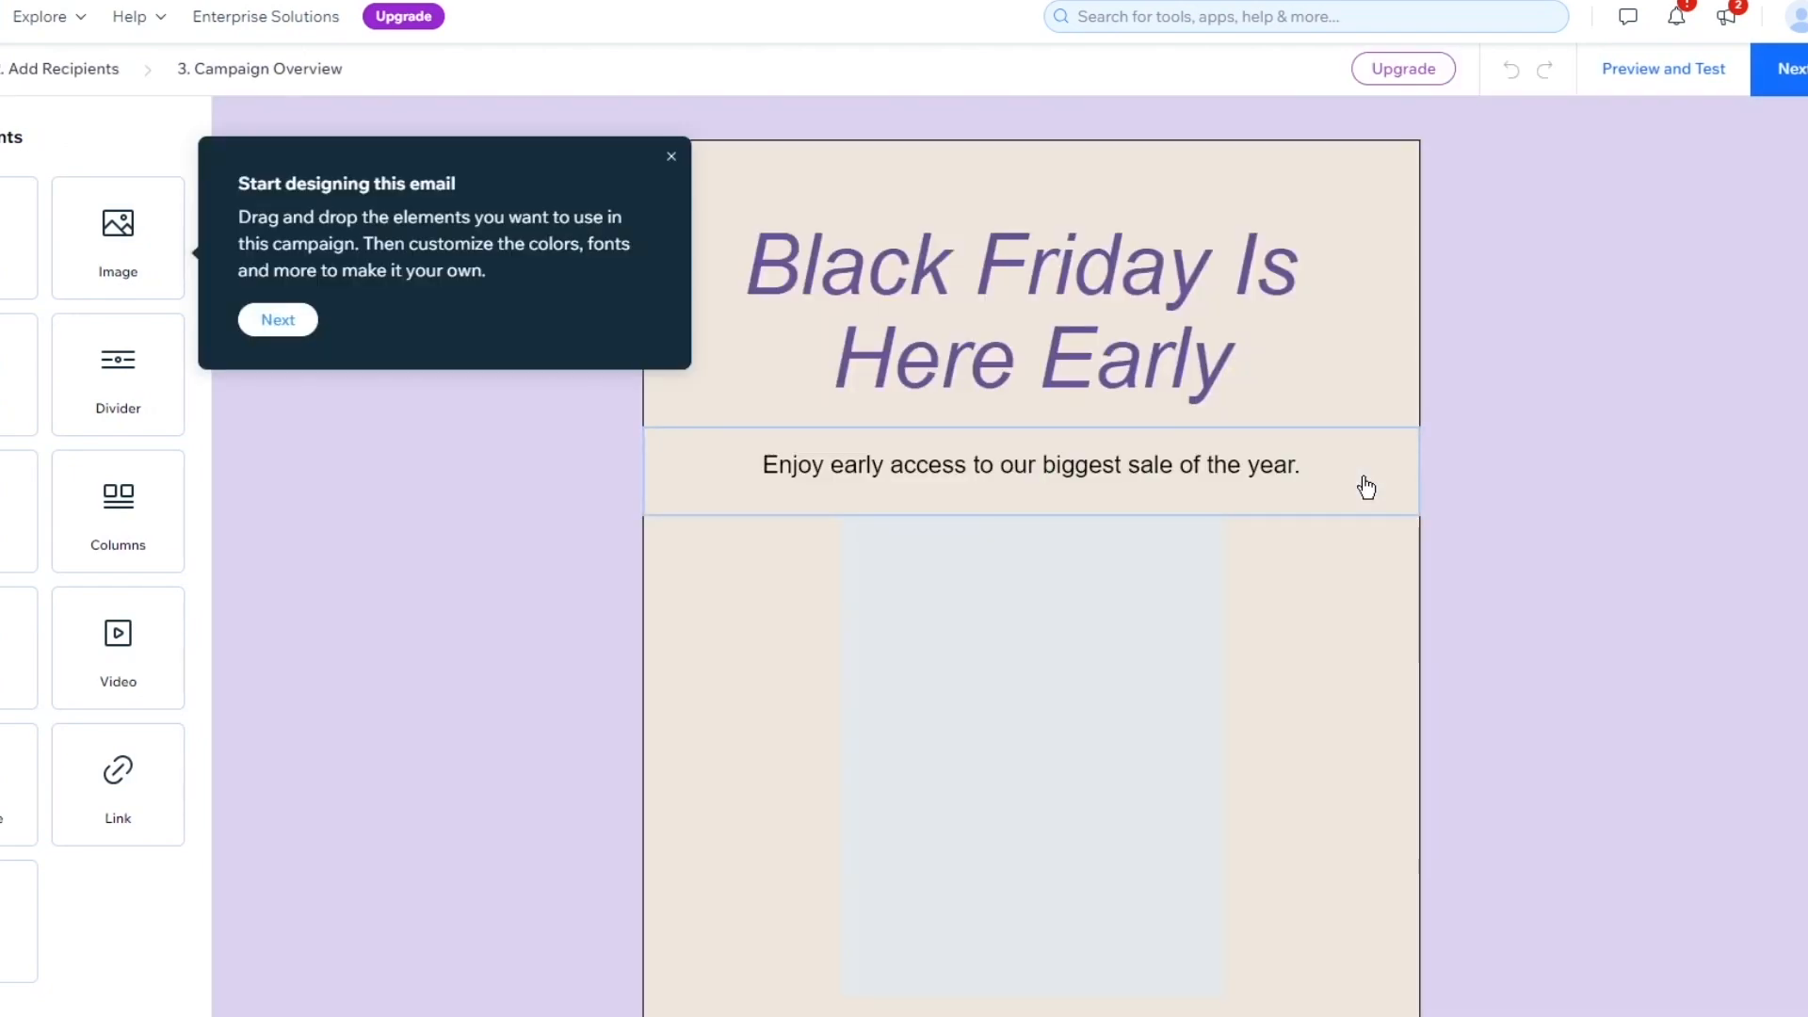
{"action": "left_click", "coordinate": [675, 154]}
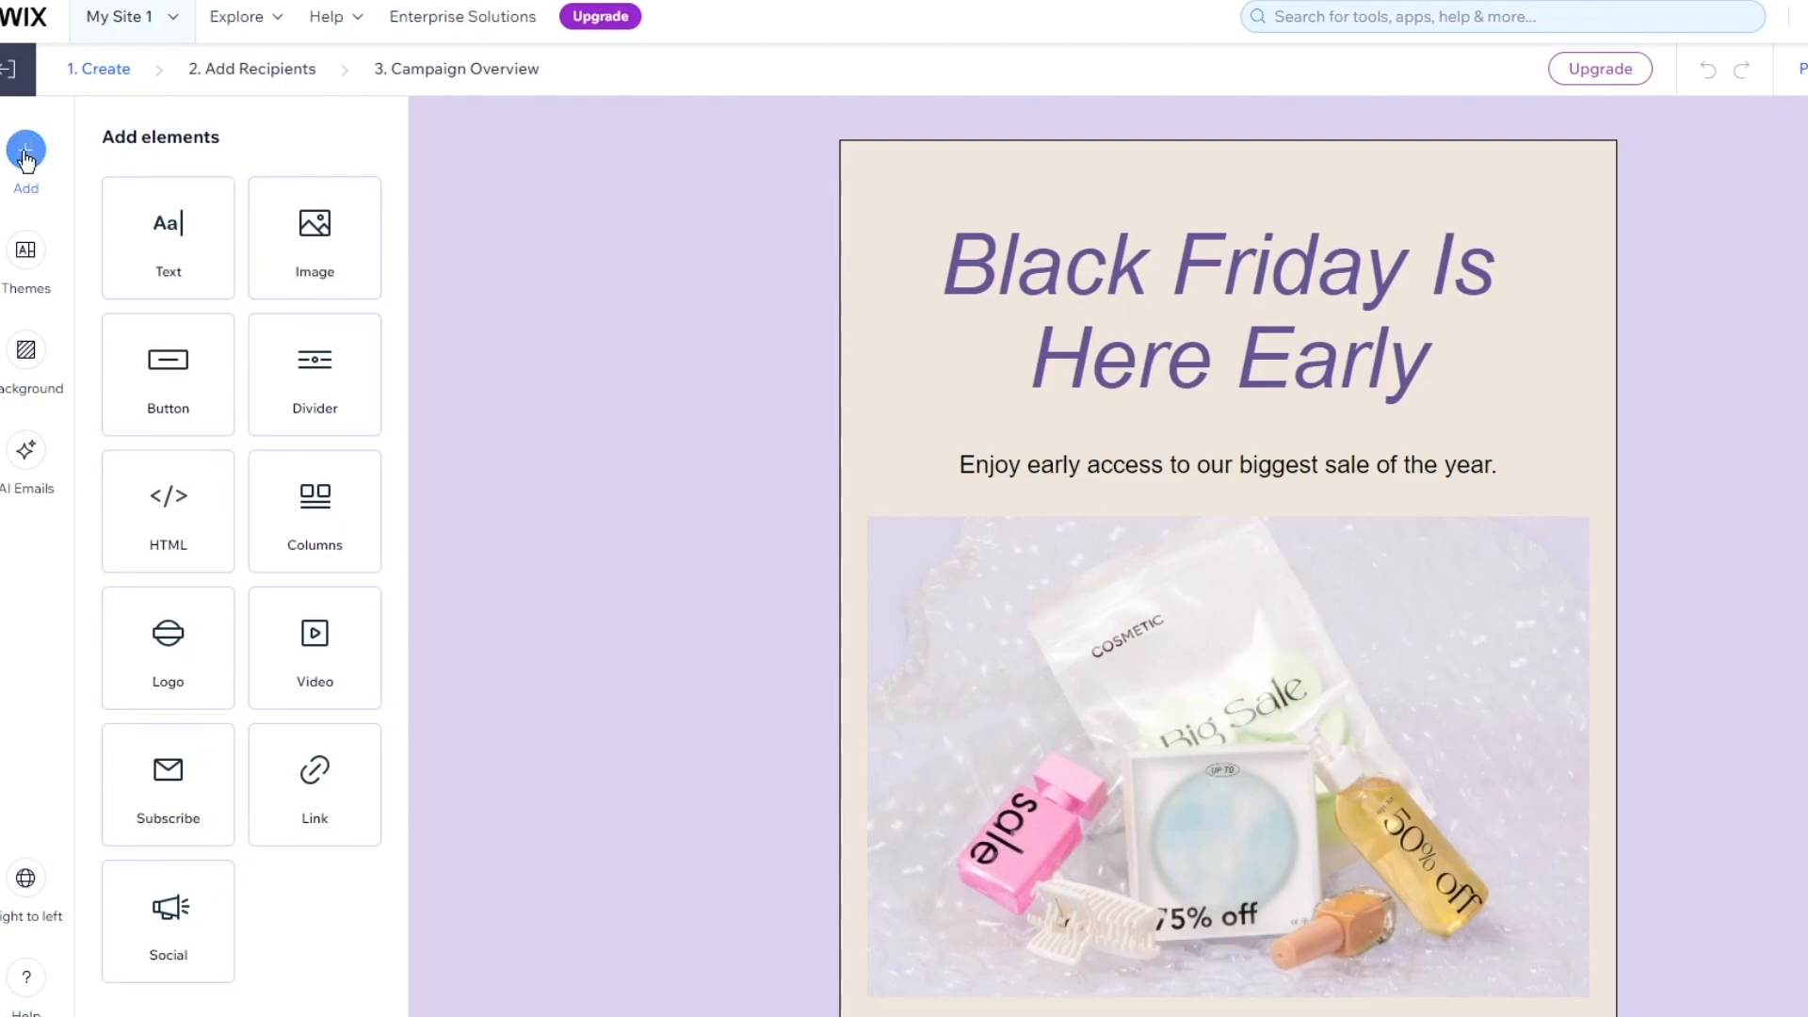
{"action": "left_click", "coordinate": [23, 252]}
{"action": "left_click", "coordinate": [30, 348]}
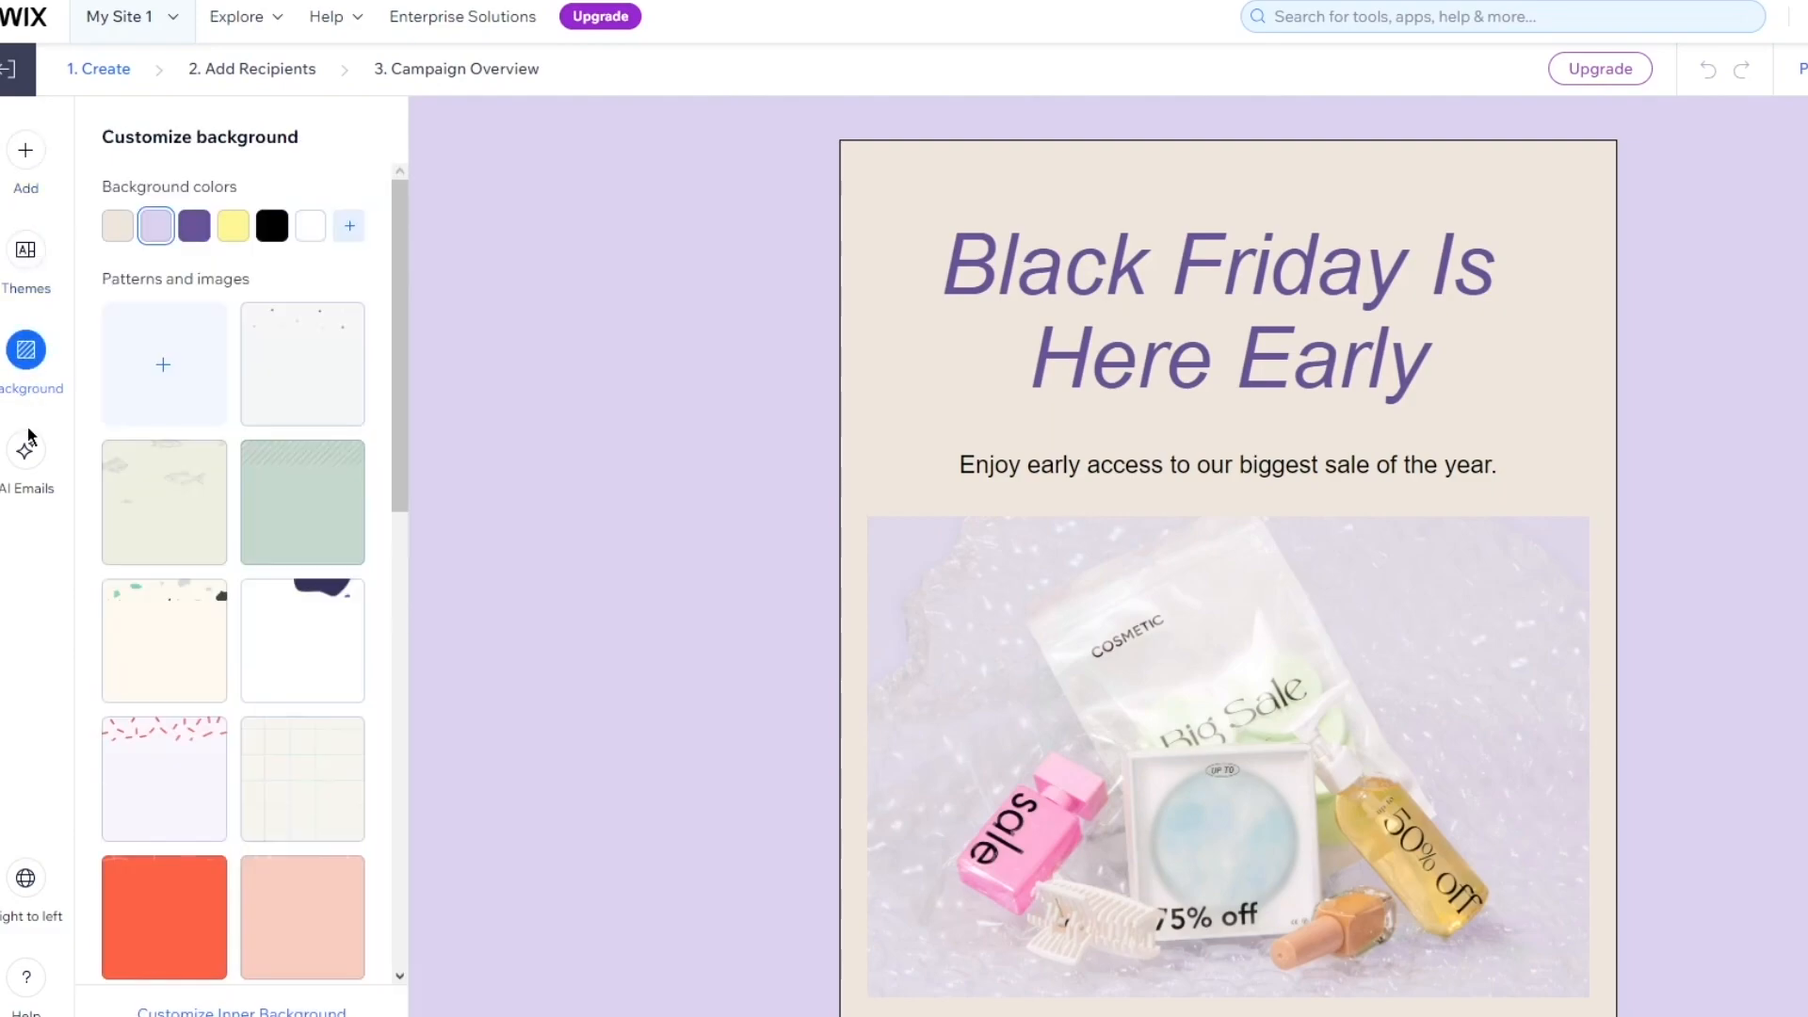
{"action": "left_click", "coordinate": [24, 459]}
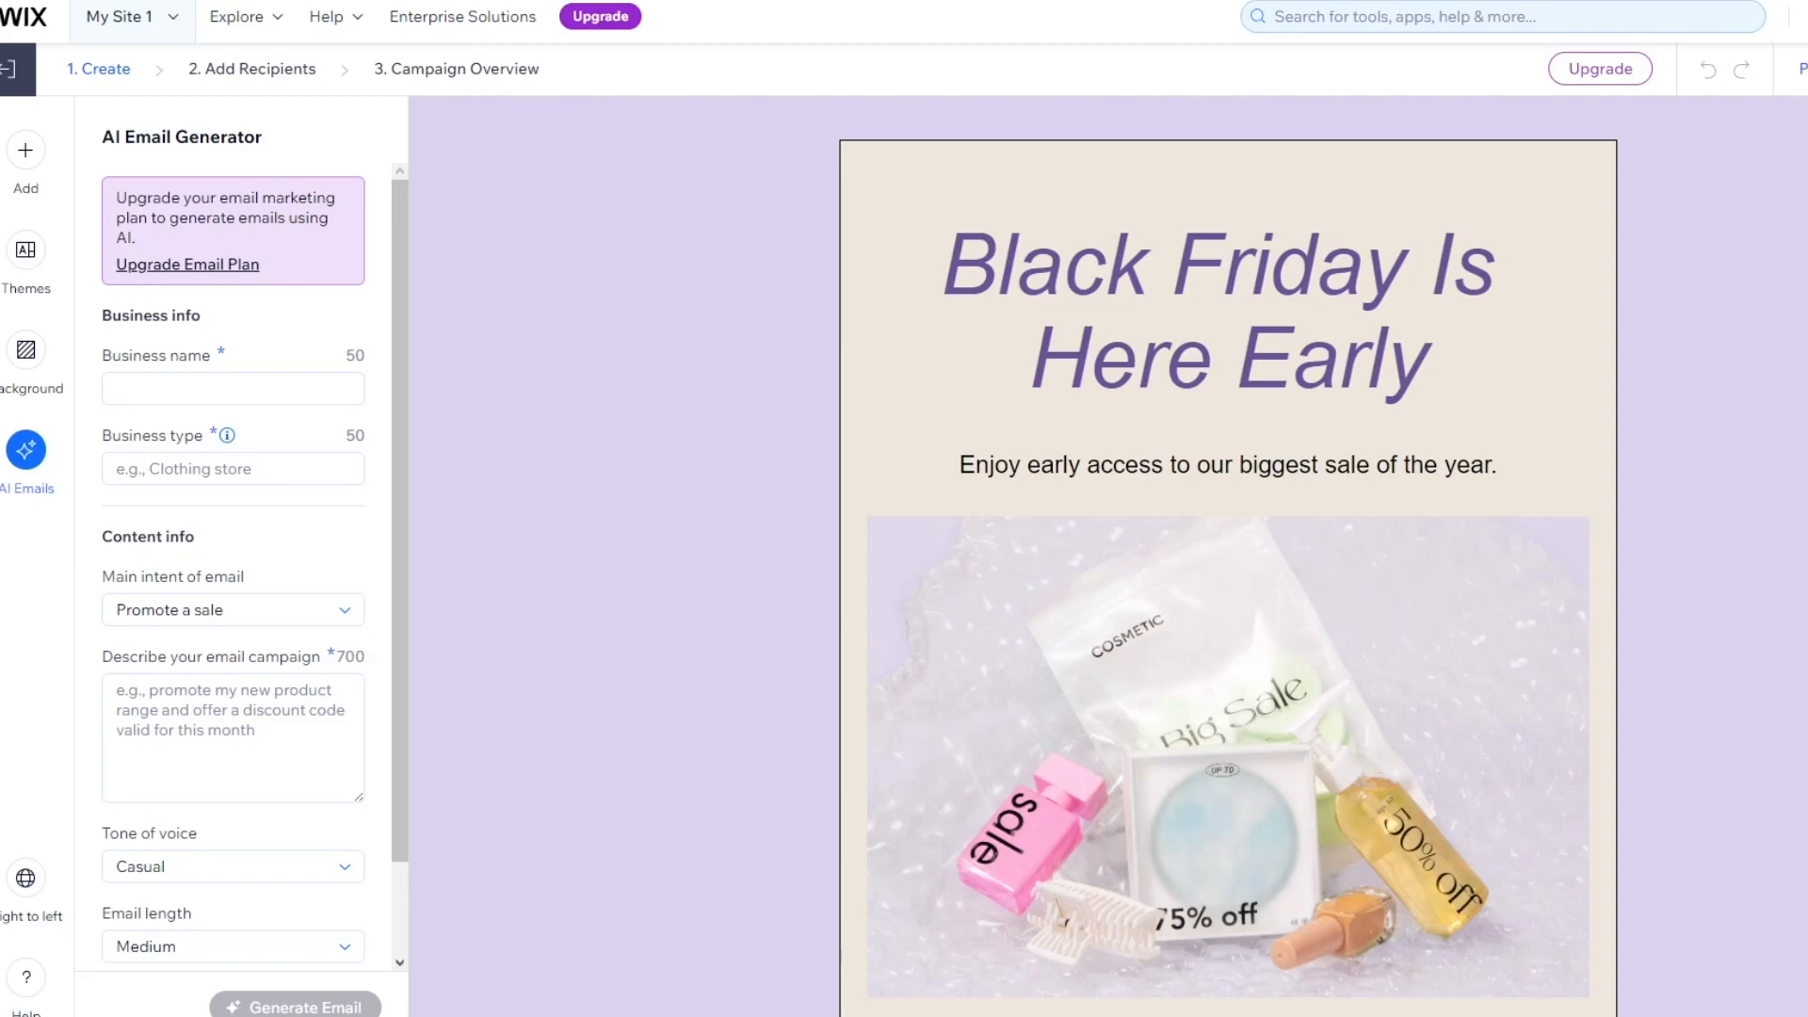
{"action": "left_click", "coordinate": [26, 151]}
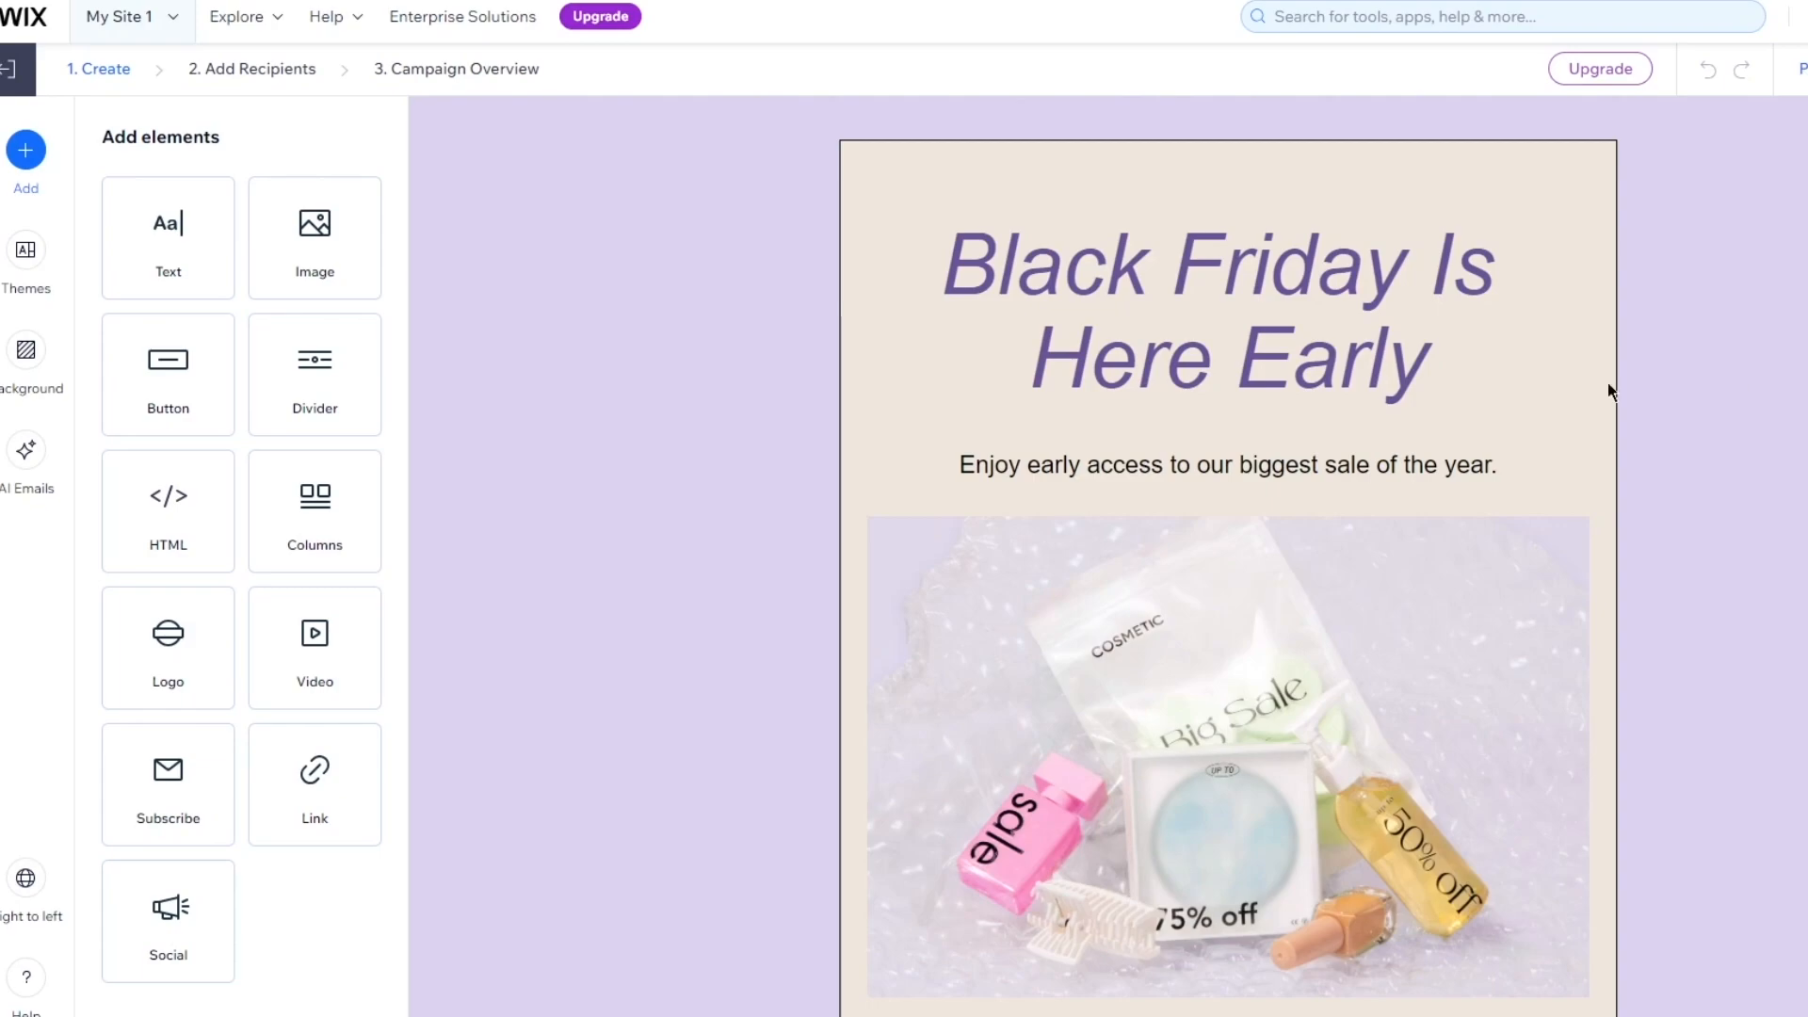
Delete the large 'Black Friday Is Here Early' heading block from the email
{"action": "left_click", "coordinate": [1156, 288]}
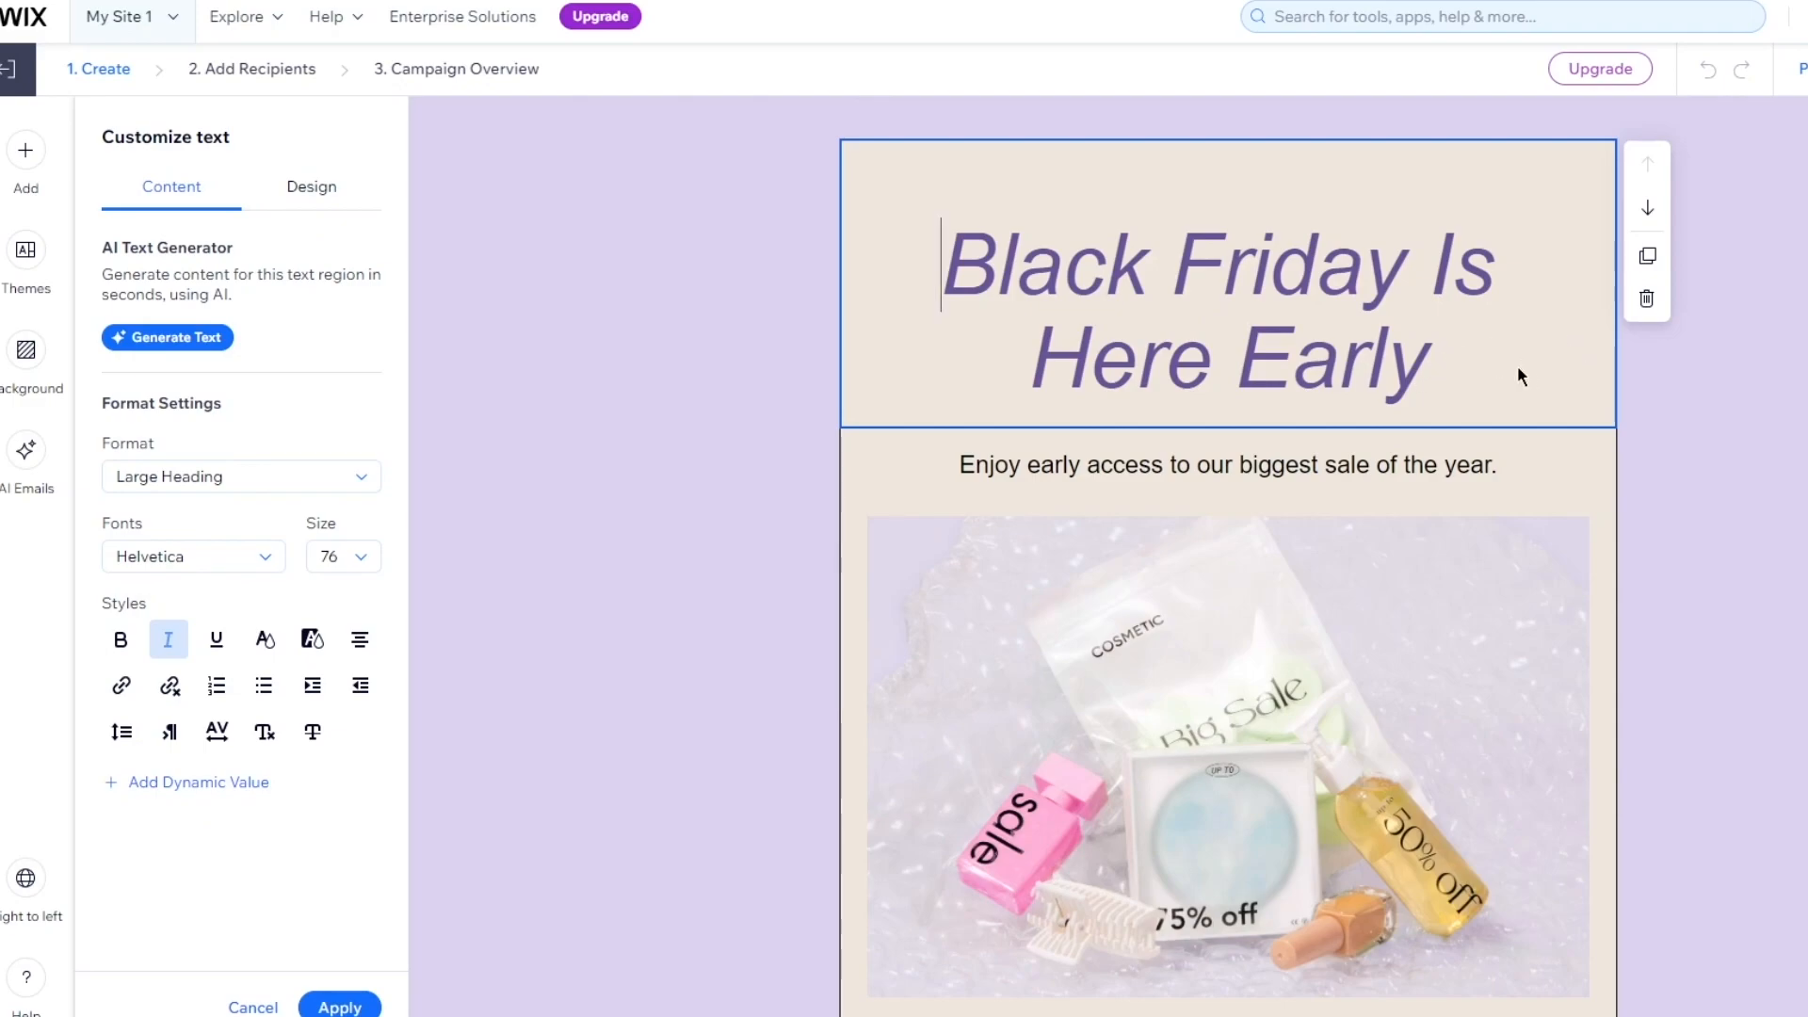
{"action": "left_click_drag", "start_coordinate": [1460, 392], "coordinate": [931, 282]}
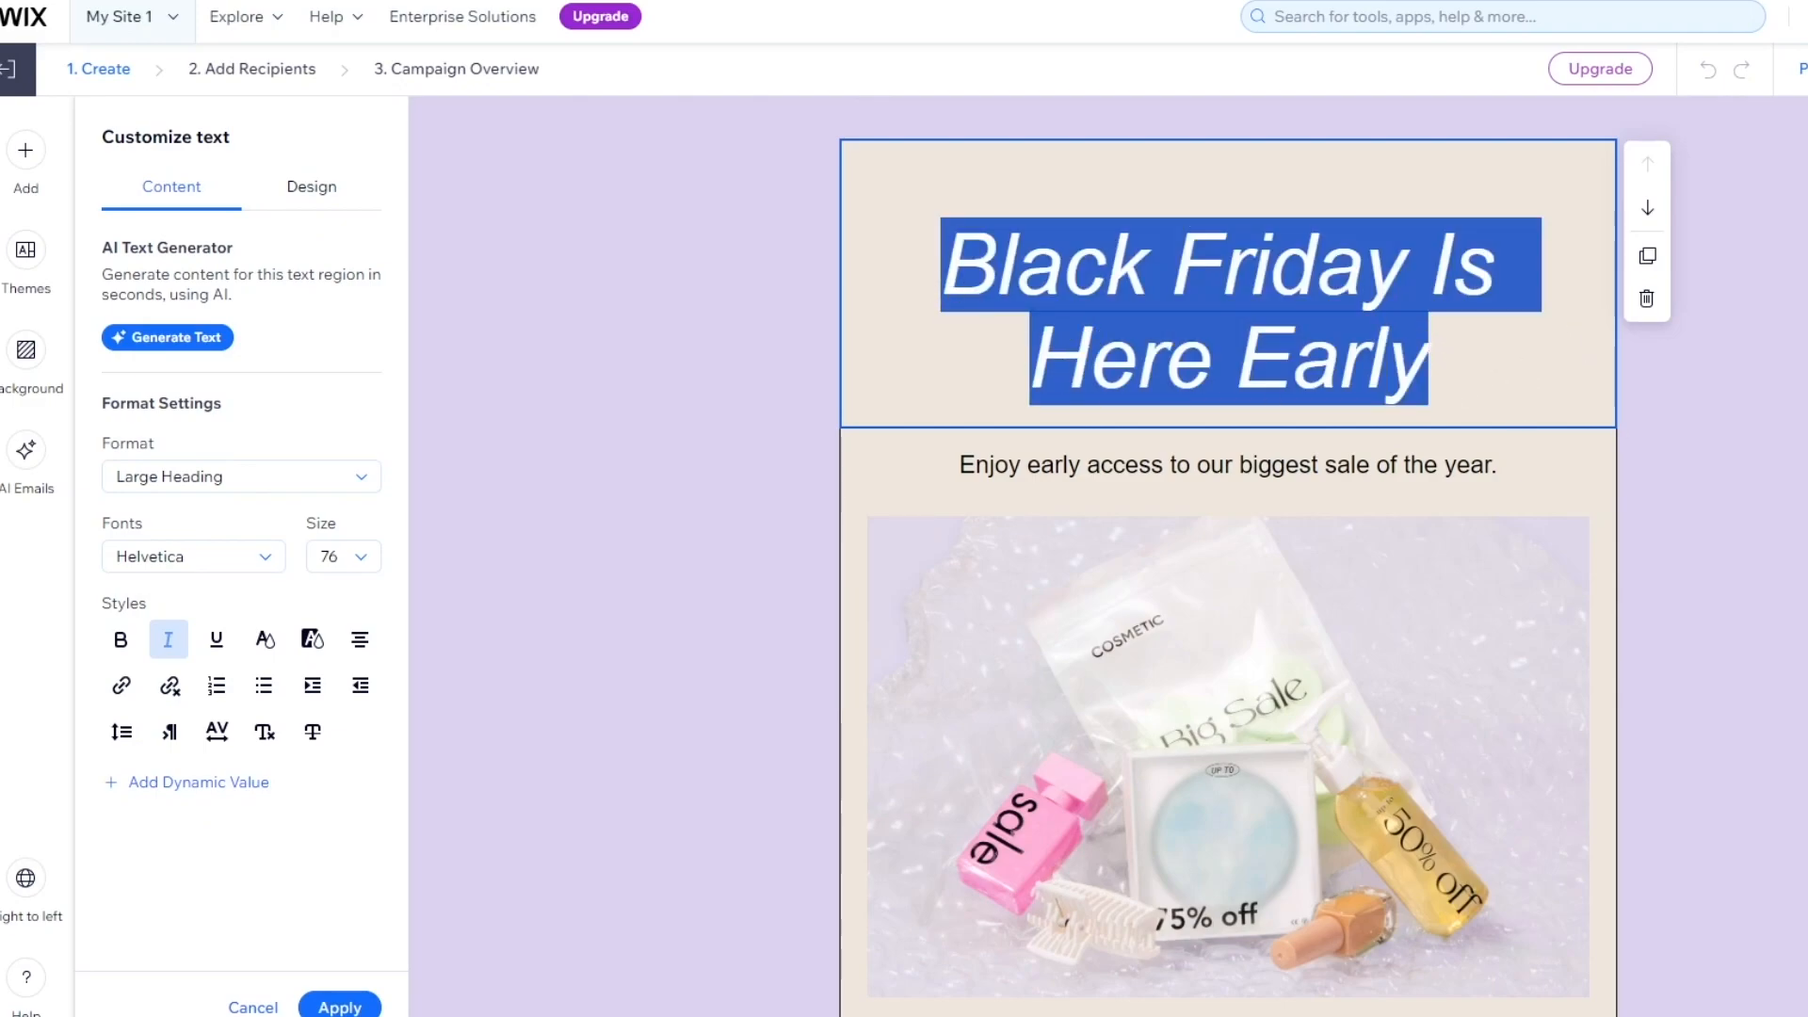
{"action": "left_click", "coordinate": [1727, 431]}
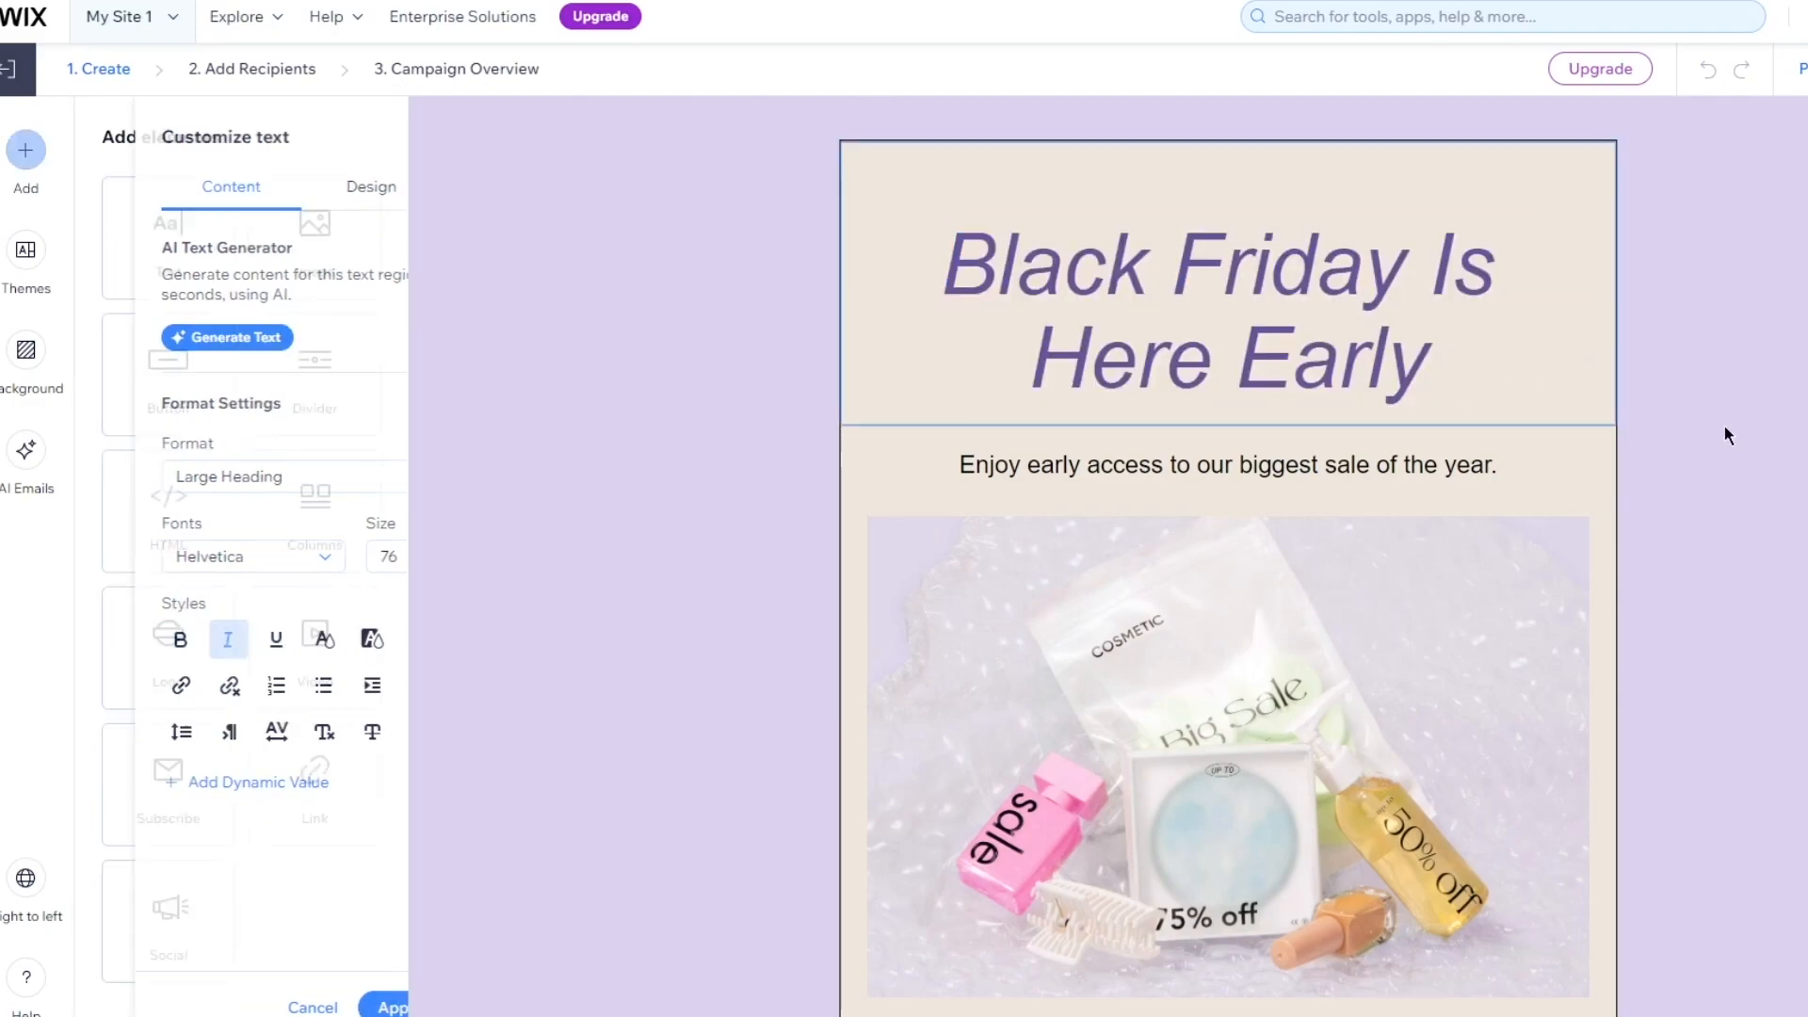
{"action": "left_click", "coordinate": [1594, 387]}
{"action": "key", "text": "Delete"}
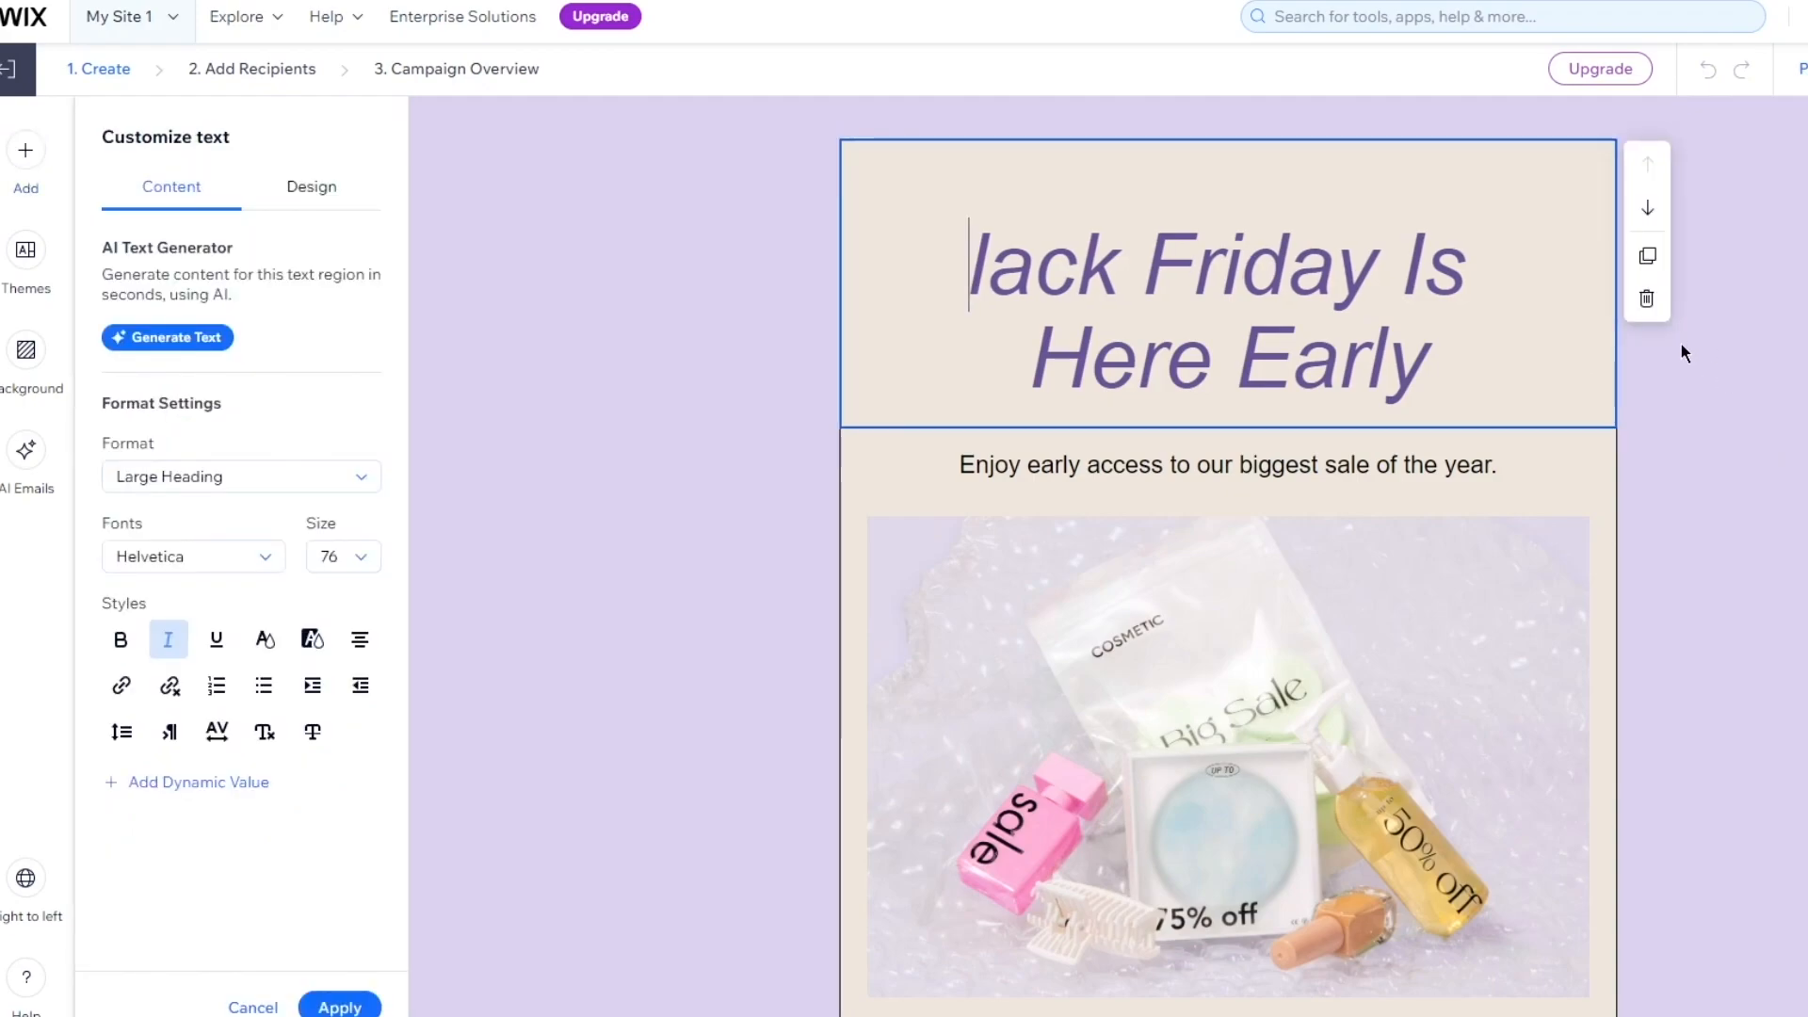
{"action": "left_click", "coordinate": [1719, 363]}
{"action": "left_click", "coordinate": [1575, 350]}
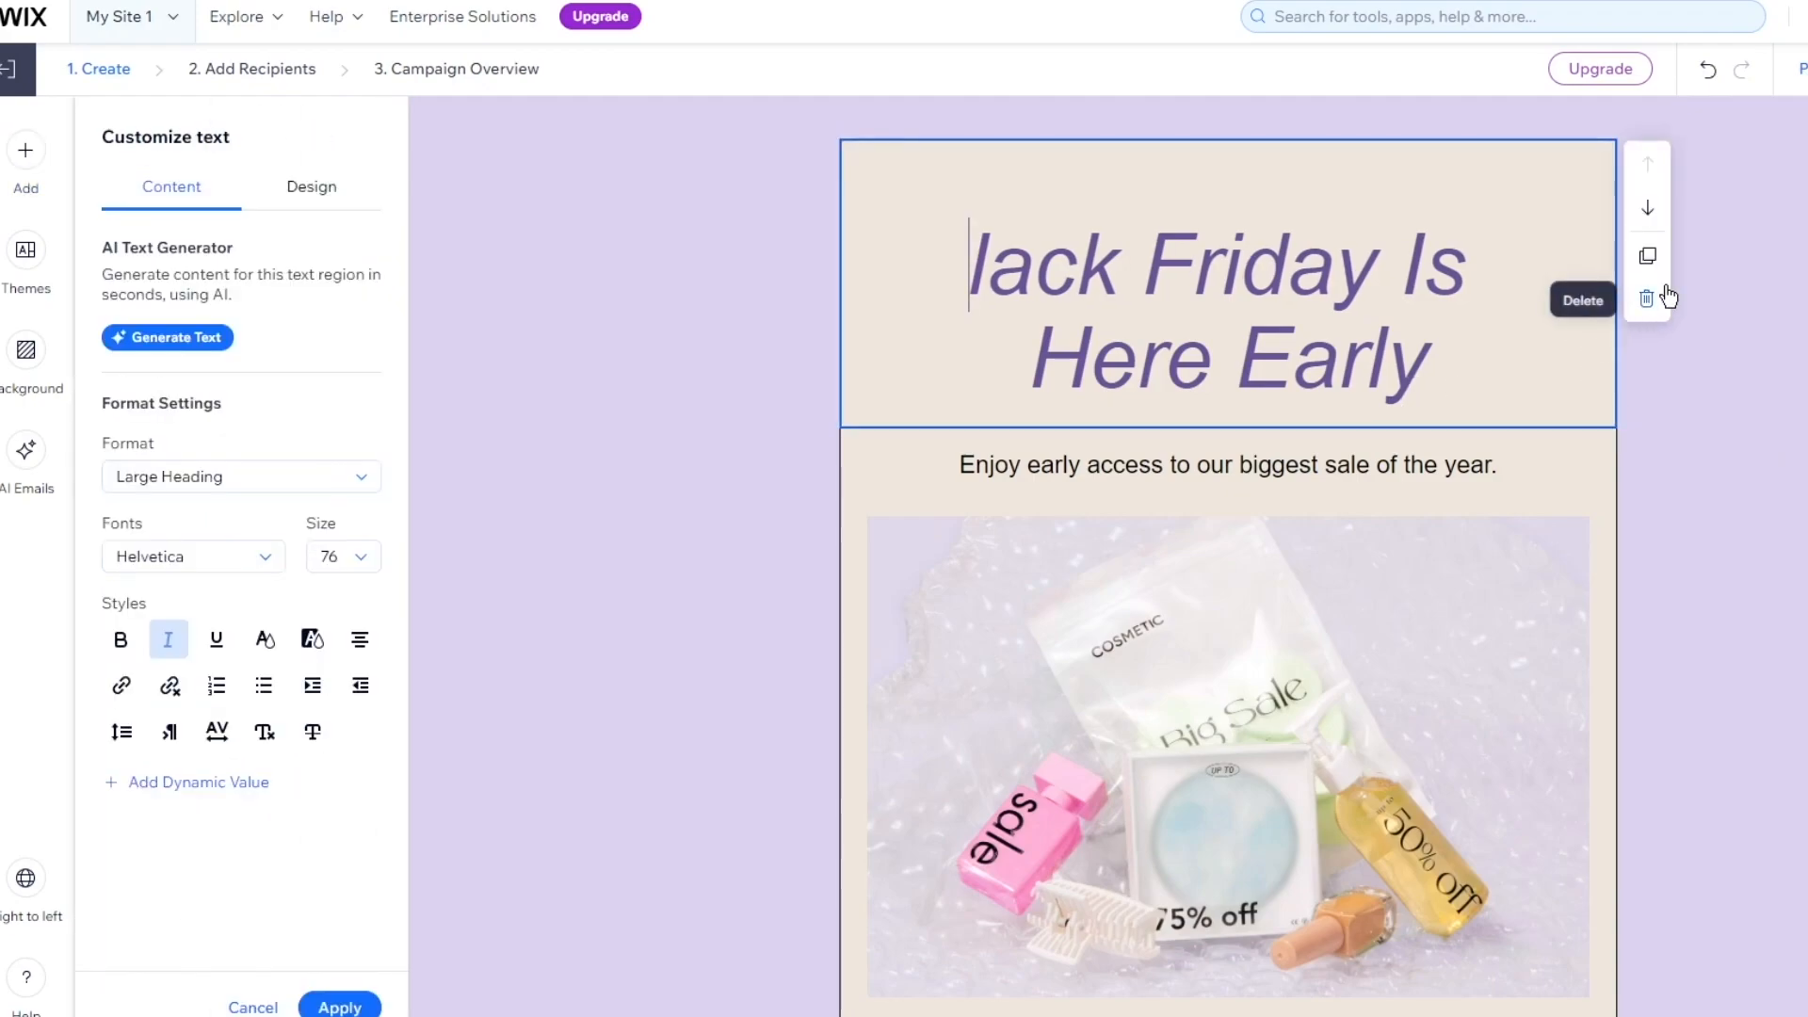
{"action": "left_click", "coordinate": [1657, 293]}
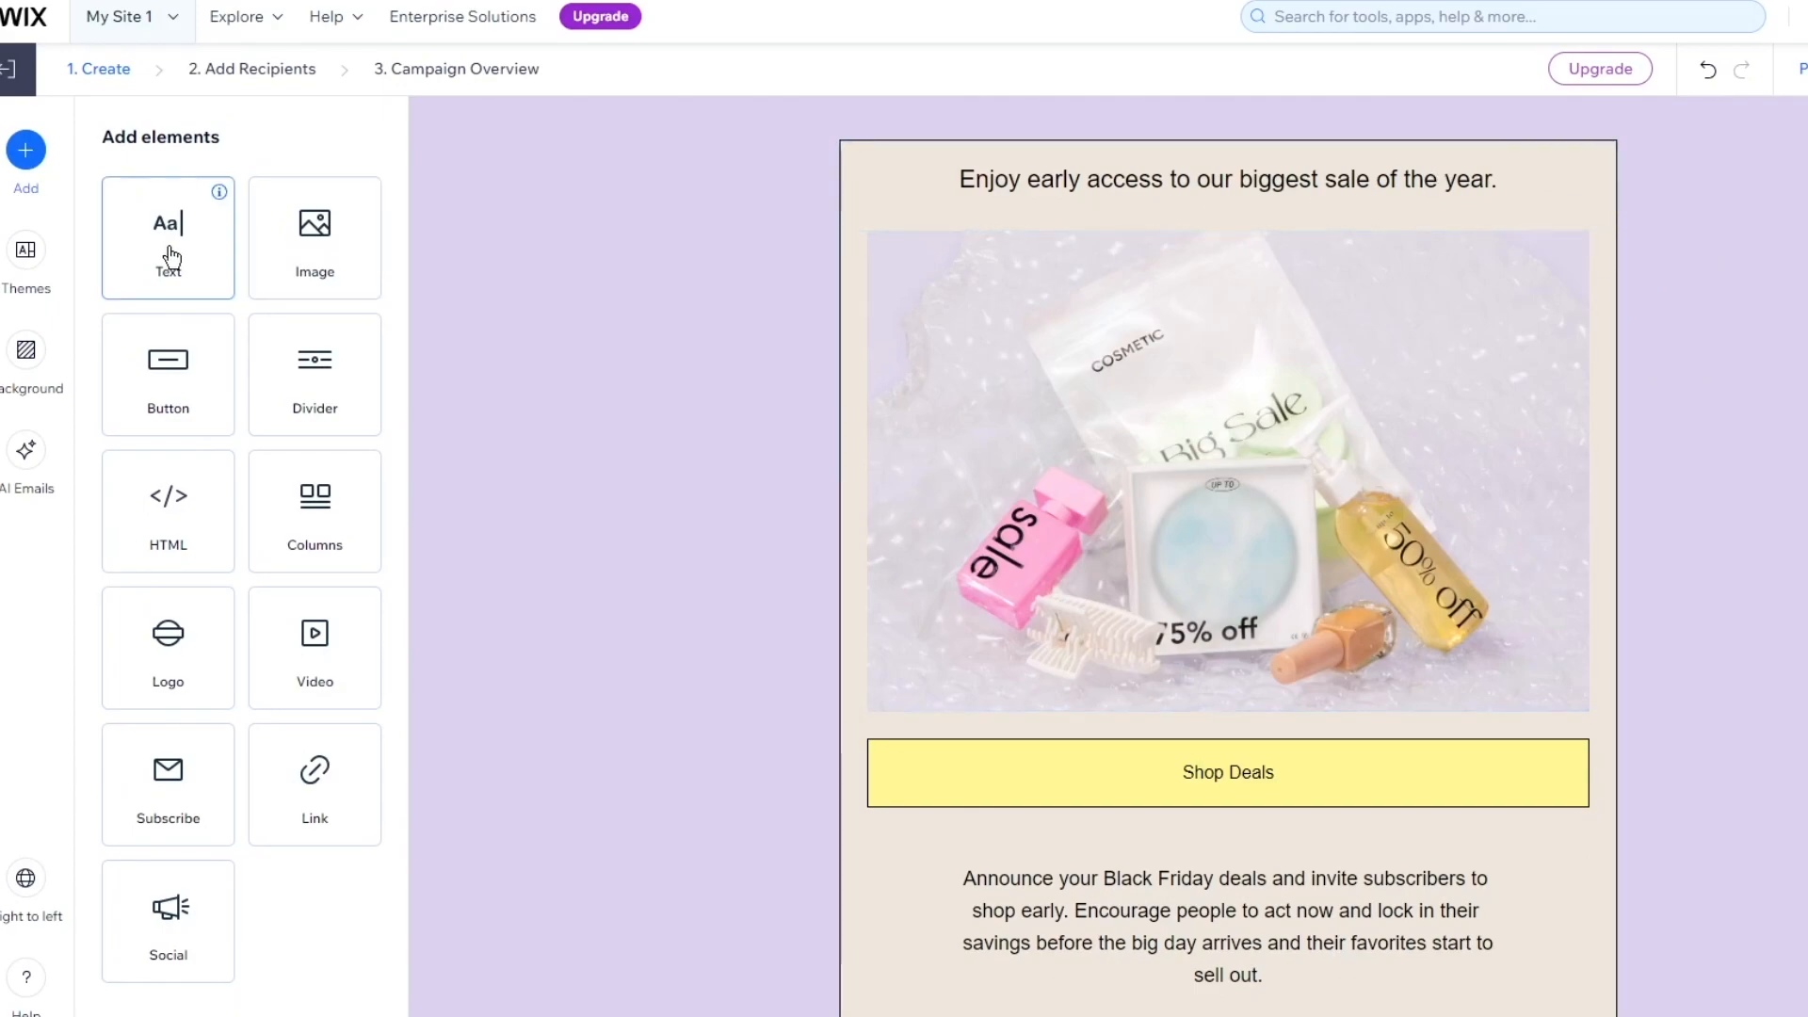
Add a text block at the email's top reading 'New Stock Out On MEGA SALE For Black Friday'
{"action": "left_click_drag", "start_coordinate": [179, 242], "coordinate": [1247, 179]}
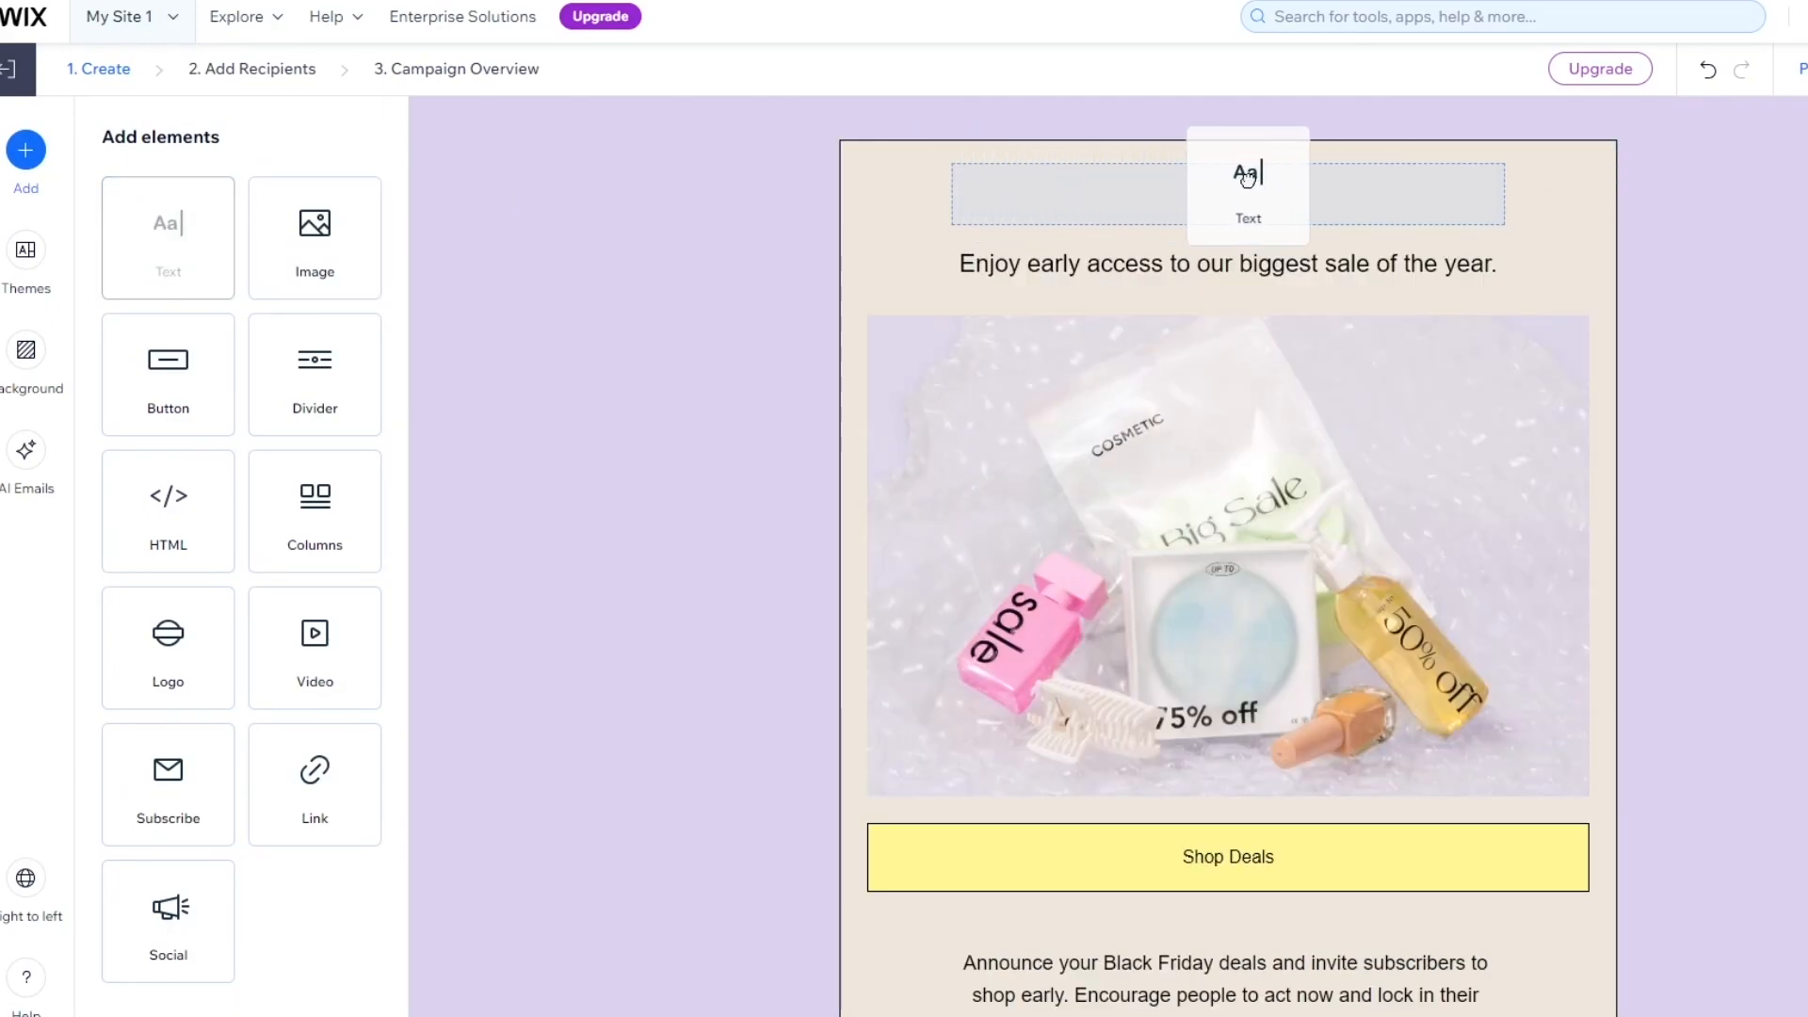
{"action": "left_click_drag", "start_coordinate": [1497, 226], "coordinate": [1497, 227]}
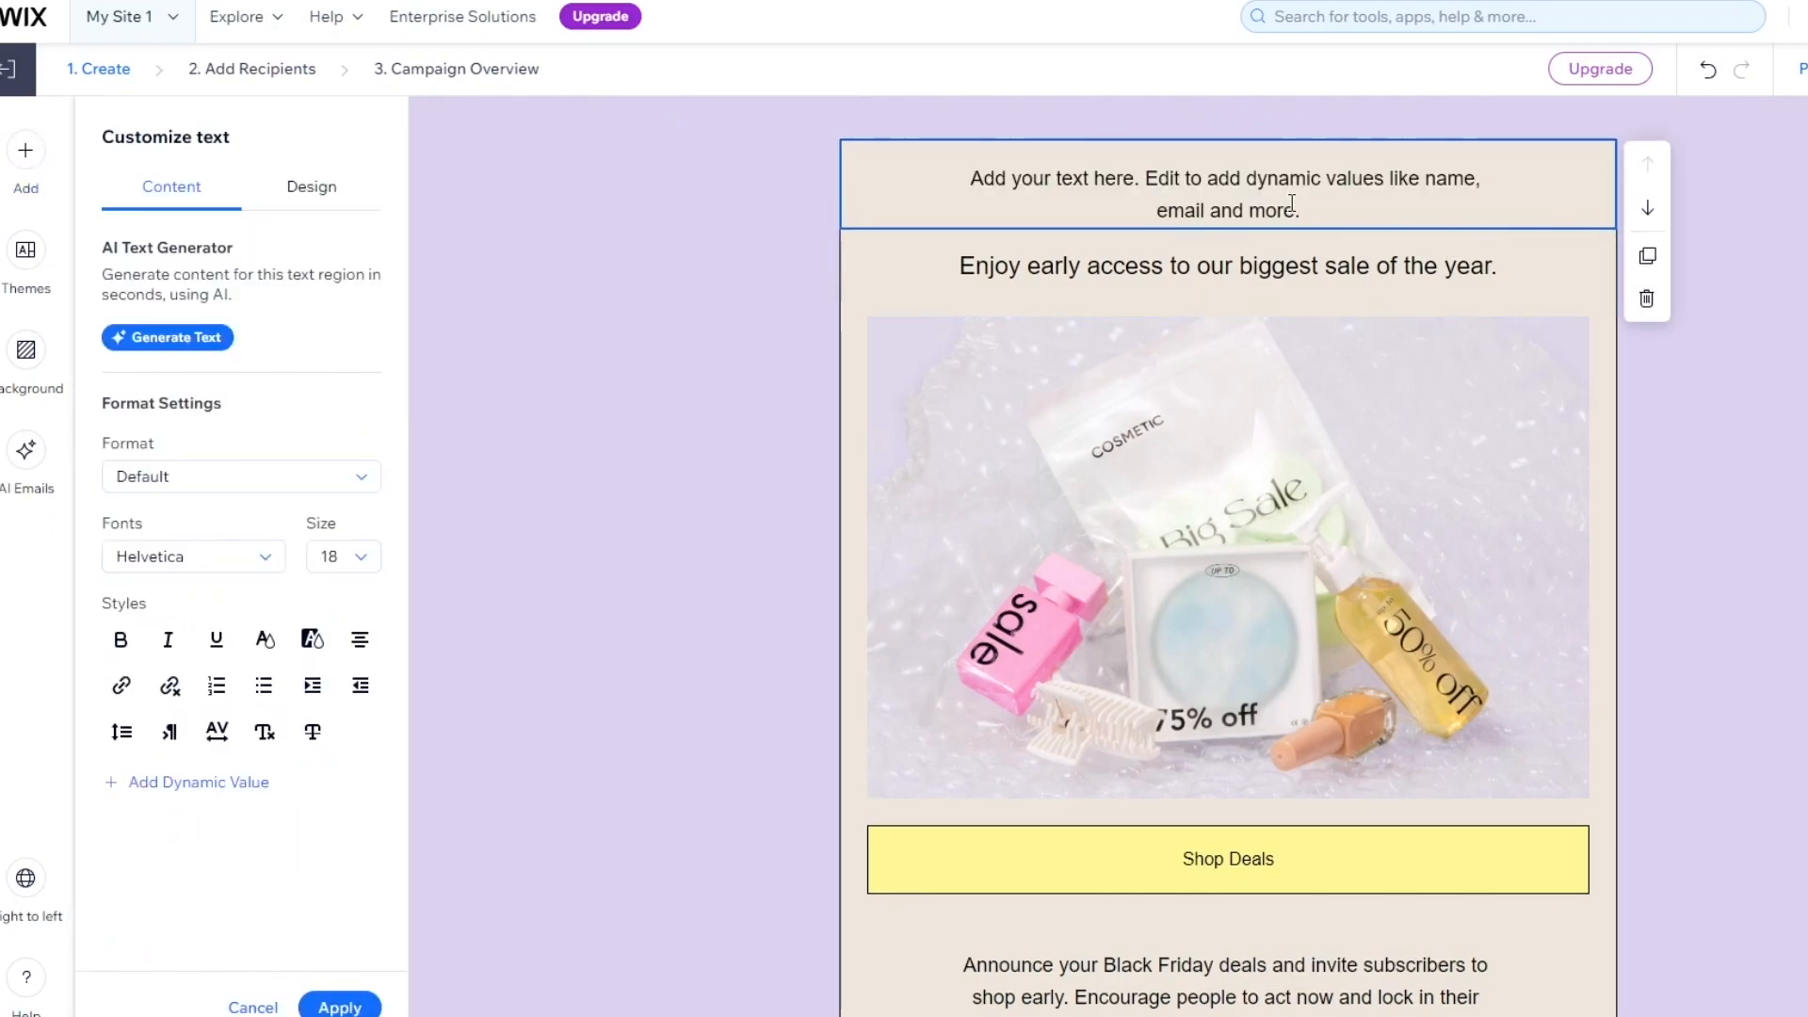
{"action": "left_click_drag", "start_coordinate": [1315, 215], "coordinate": [872, 174]}
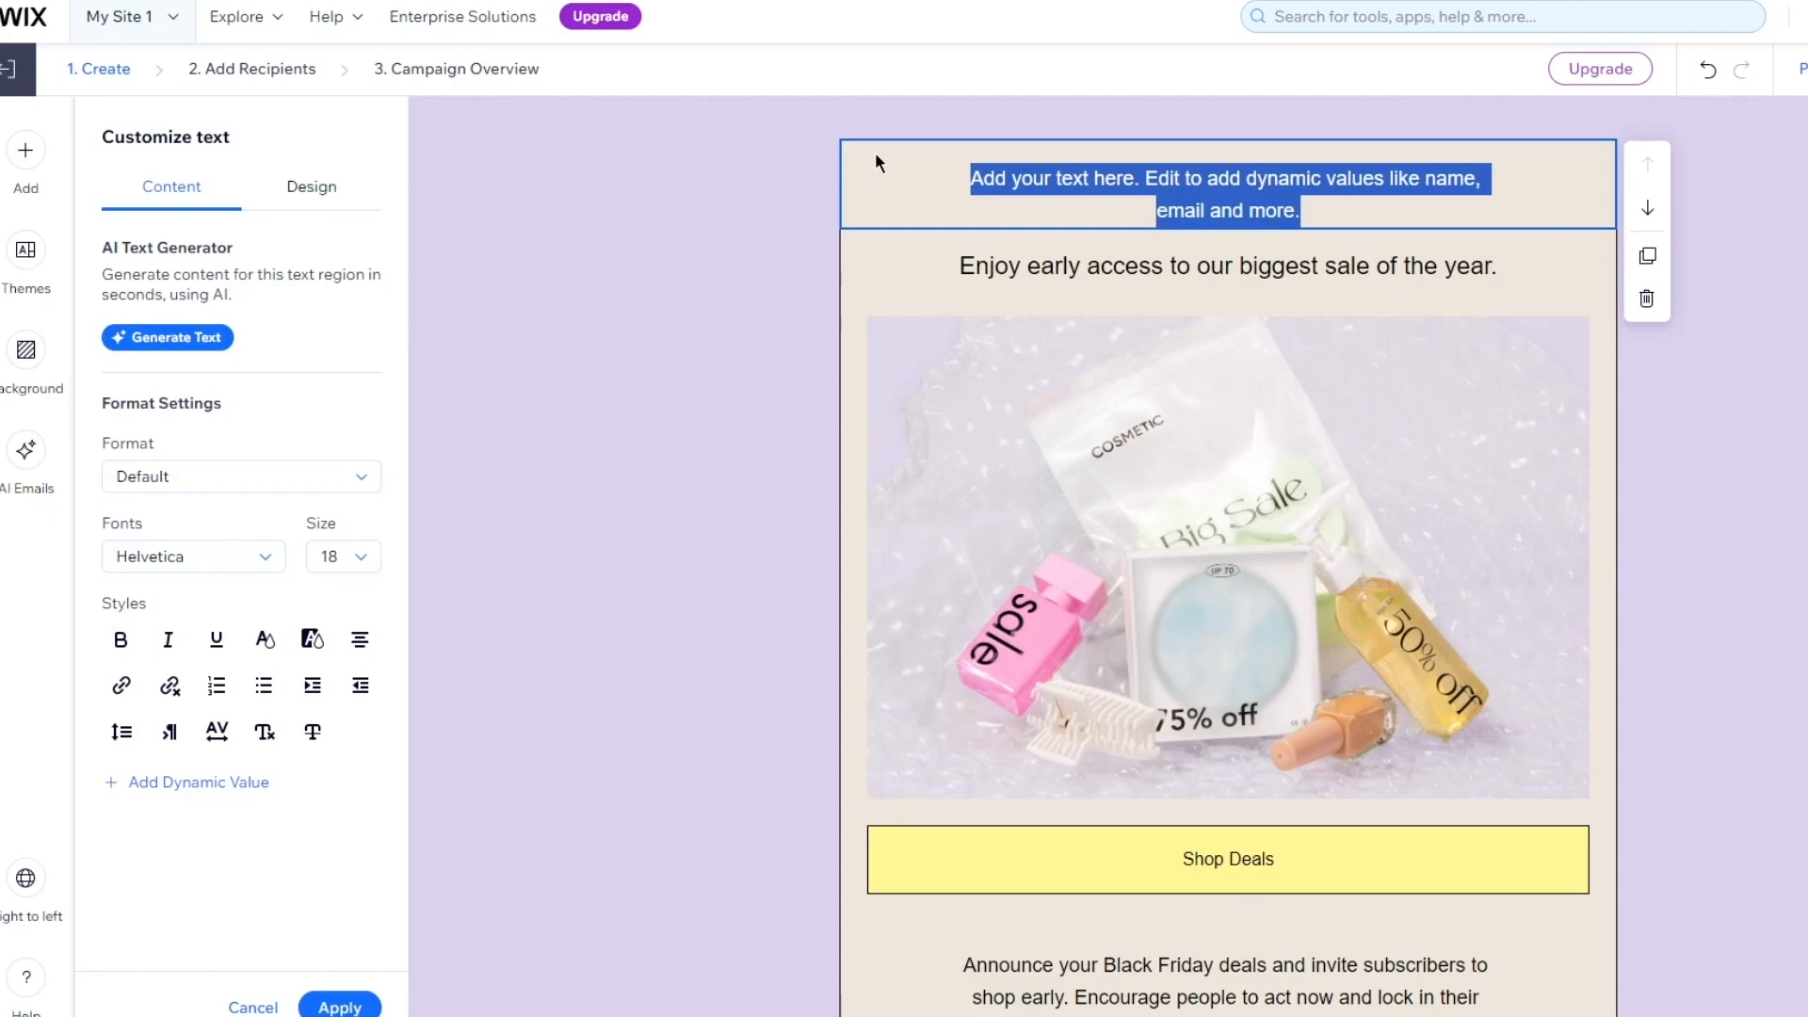
{"action": "type", "text": "New Stock Out On MEGA SALE For Black Friday"}
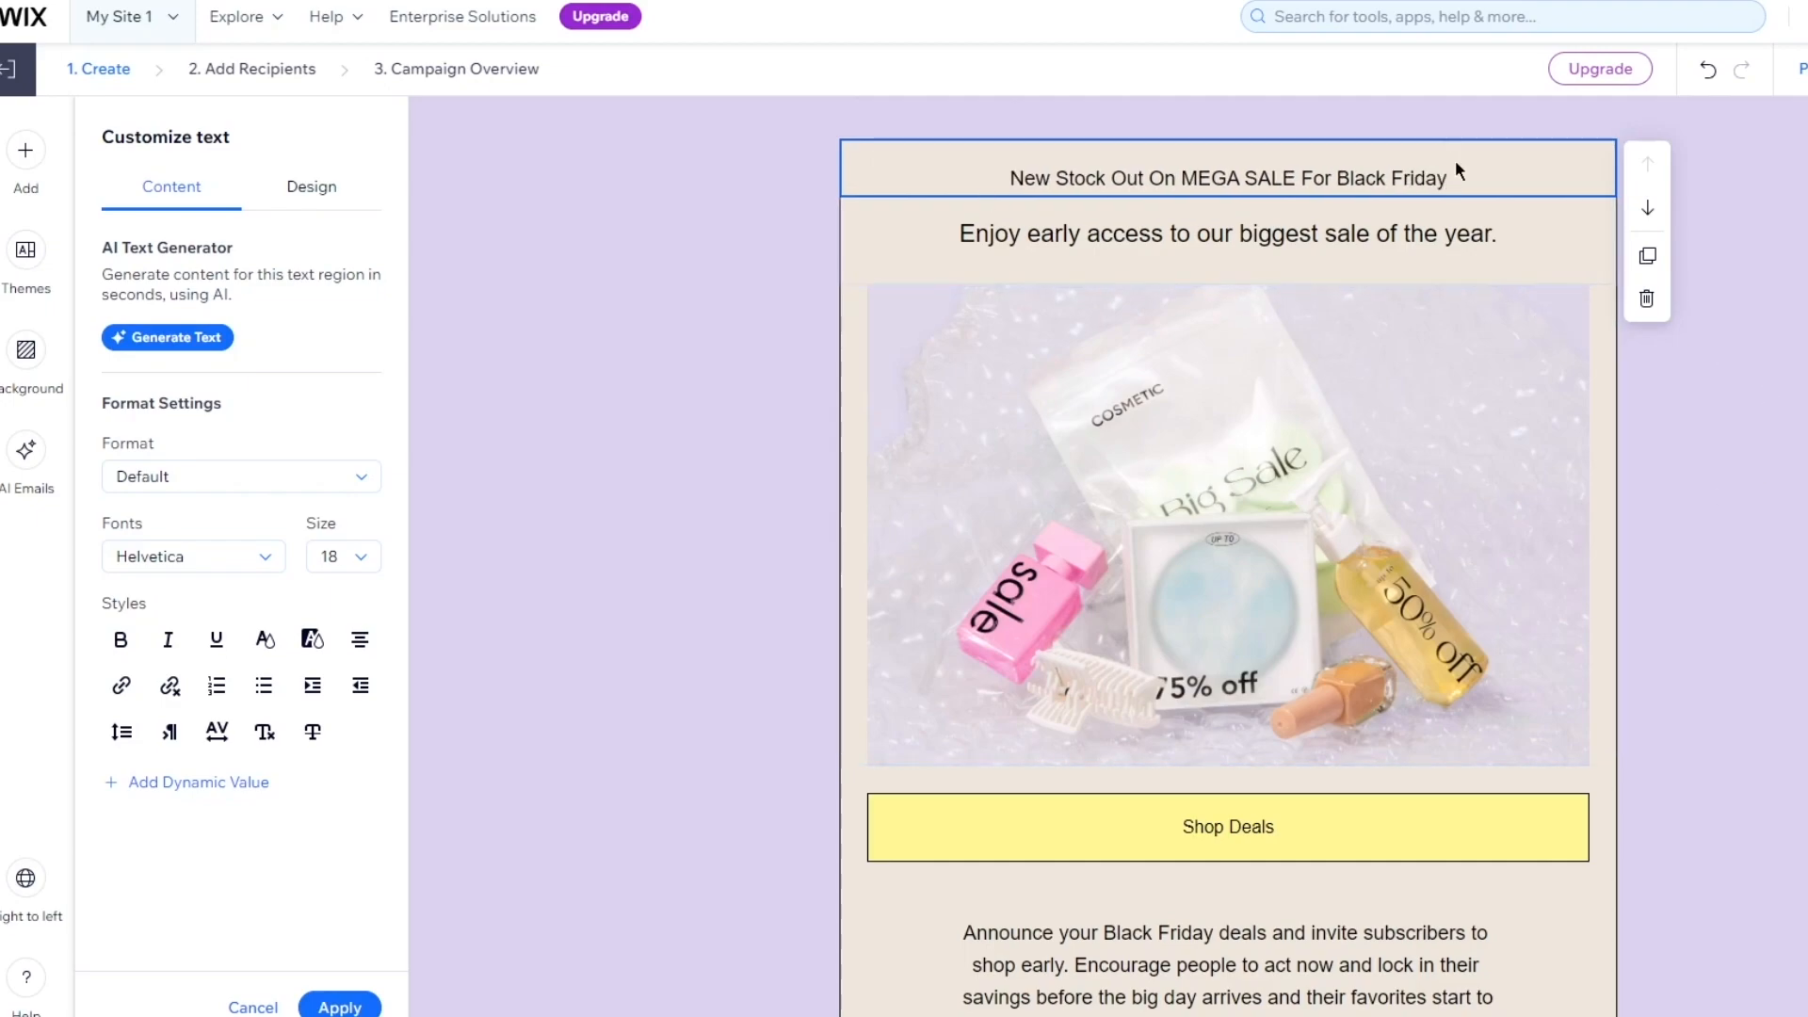
Format the heading text as a Large Heading at size 48
{"action": "left_click_drag", "start_coordinate": [1457, 174], "coordinate": [932, 177]}
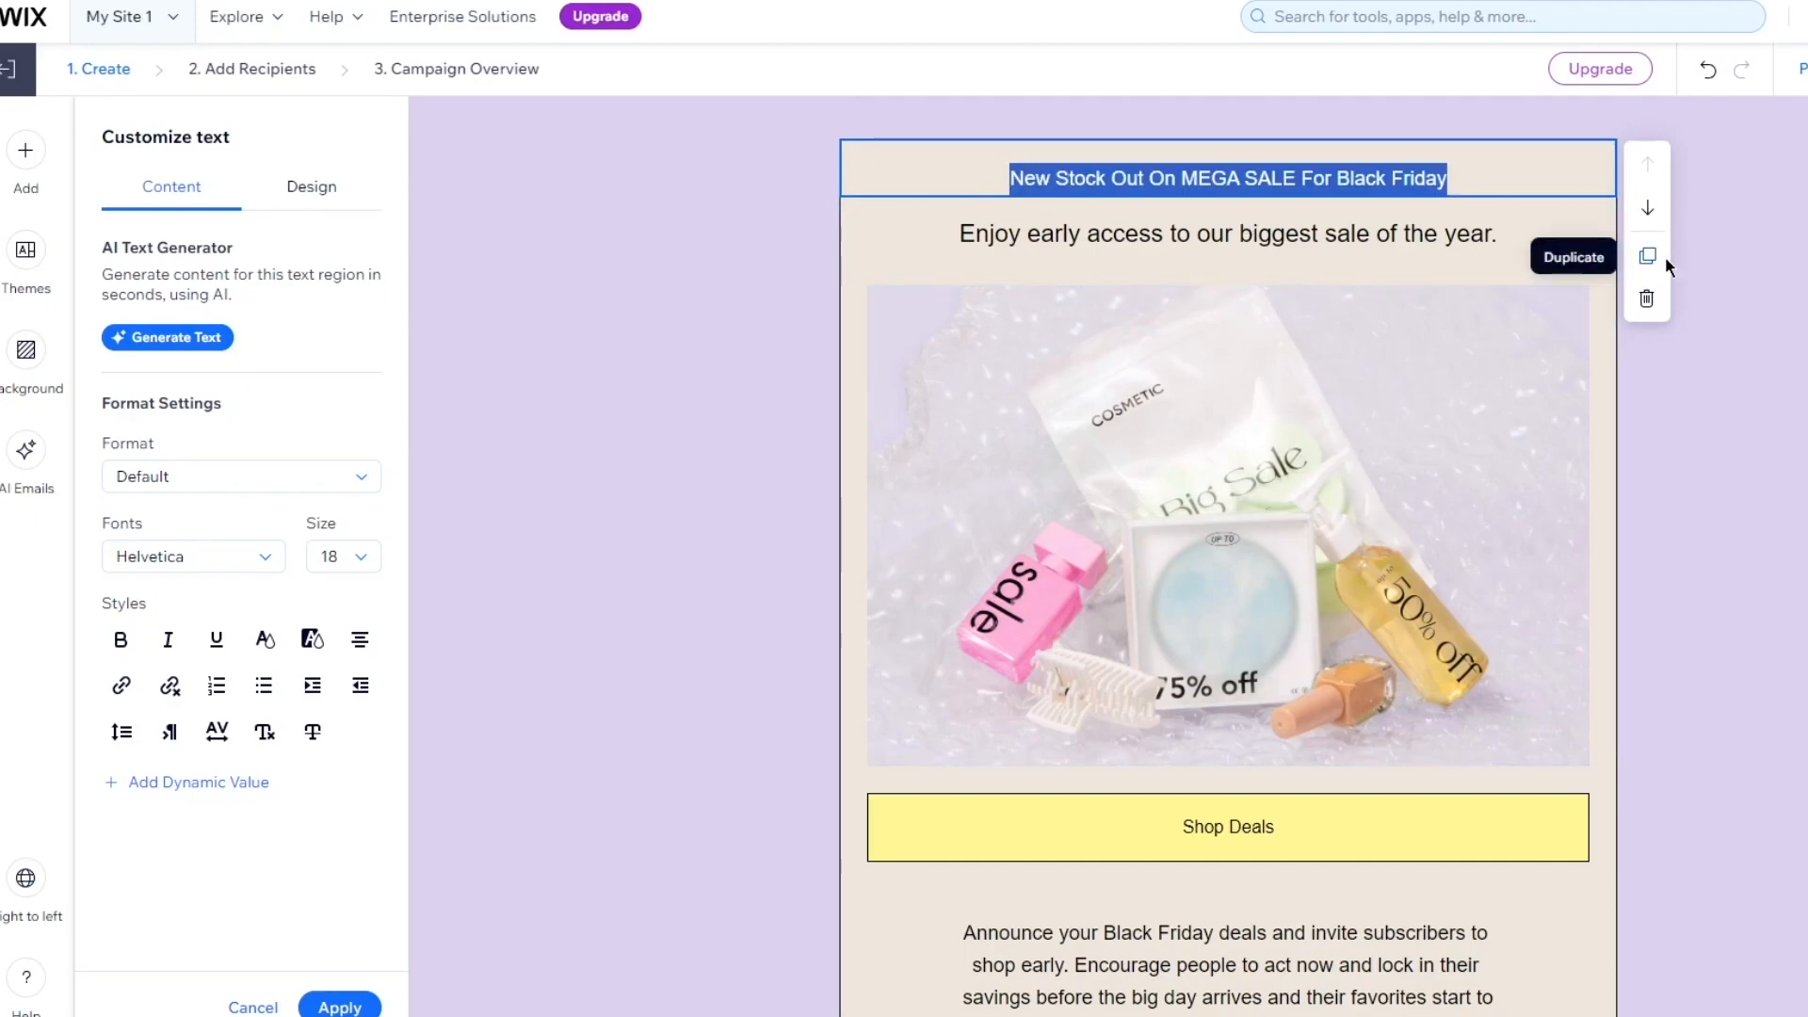
{"action": "left_click", "coordinate": [243, 476]}
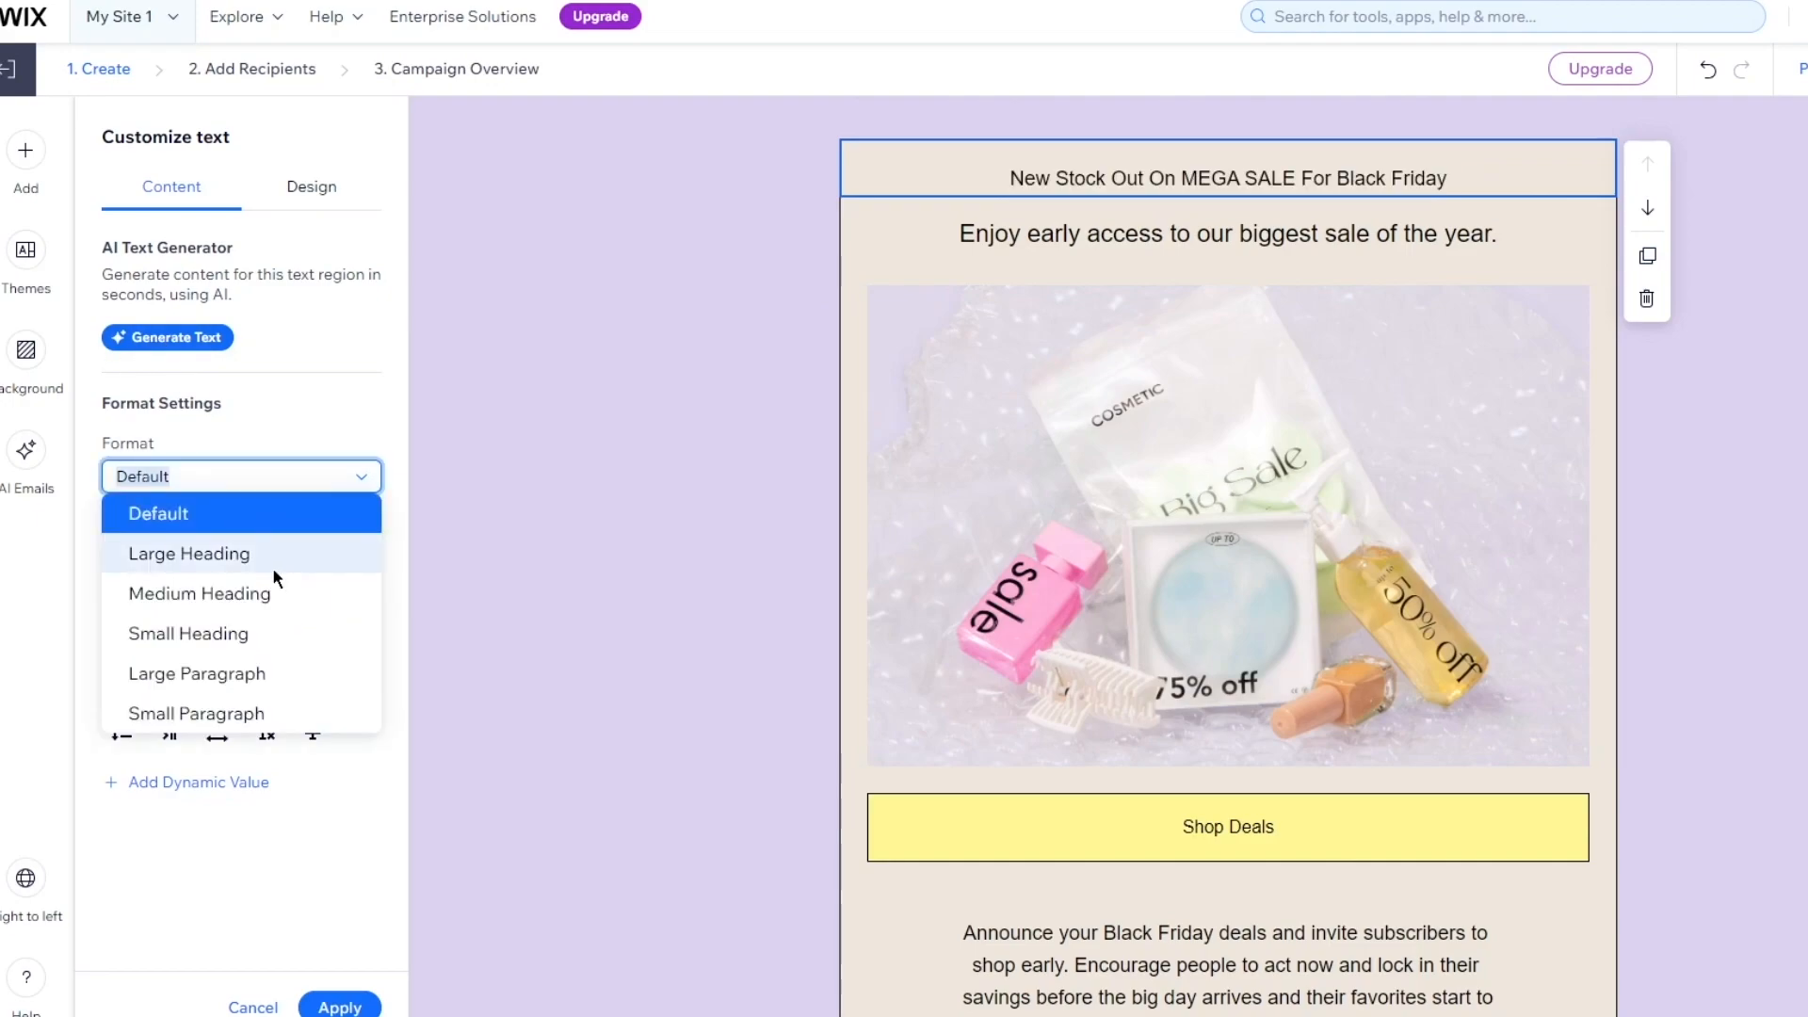
{"action": "left_click", "coordinate": [274, 565]}
{"action": "left_click", "coordinate": [223, 478]}
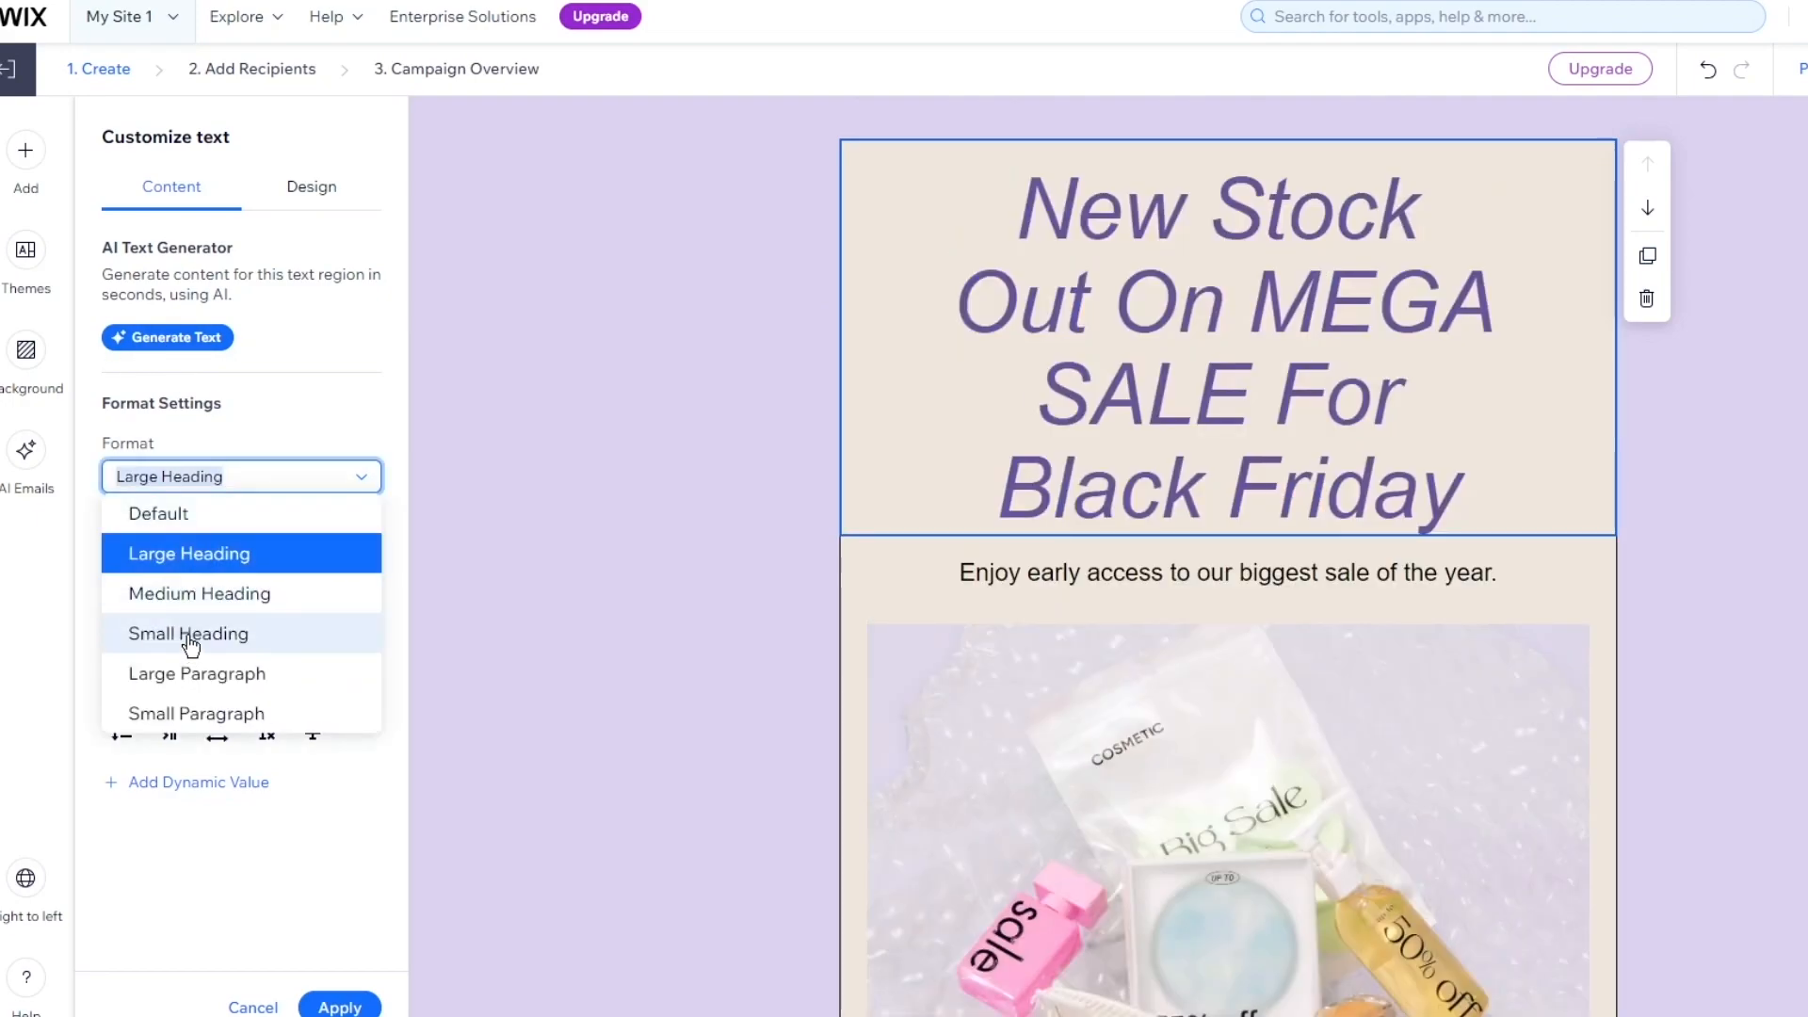
{"action": "left_click", "coordinate": [325, 595]}
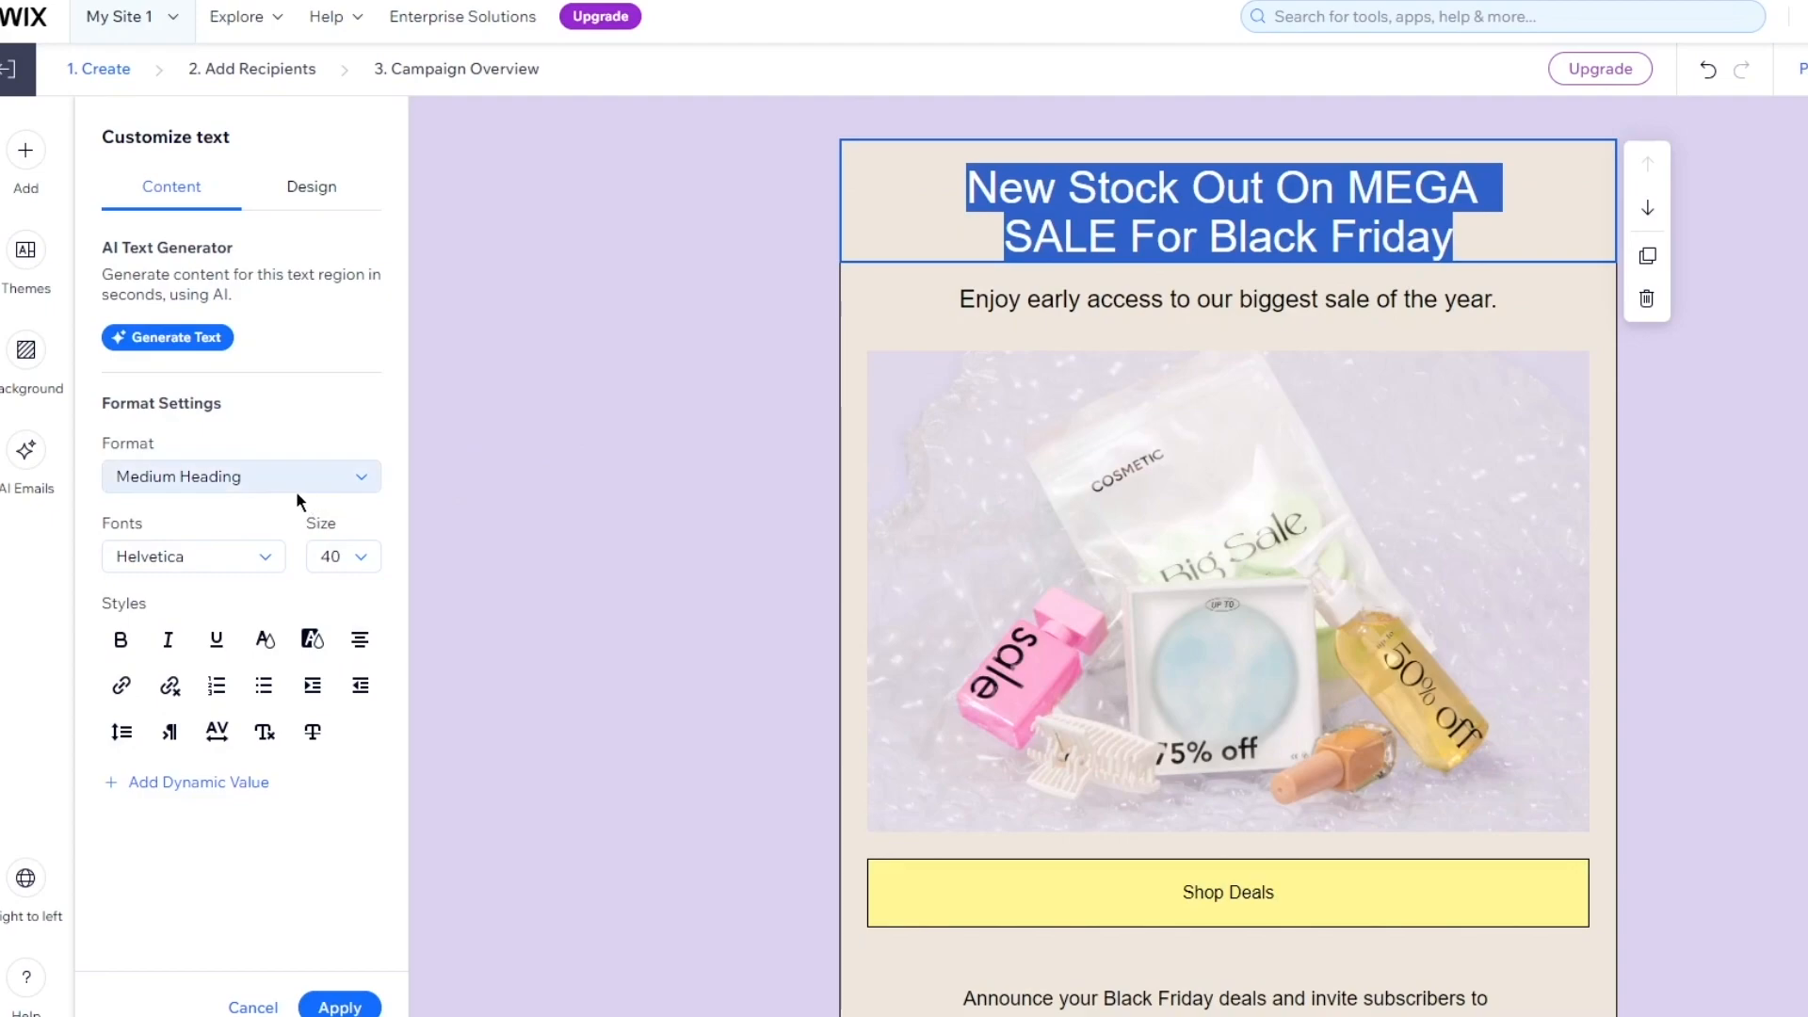
{"action": "left_click", "coordinate": [240, 480]}
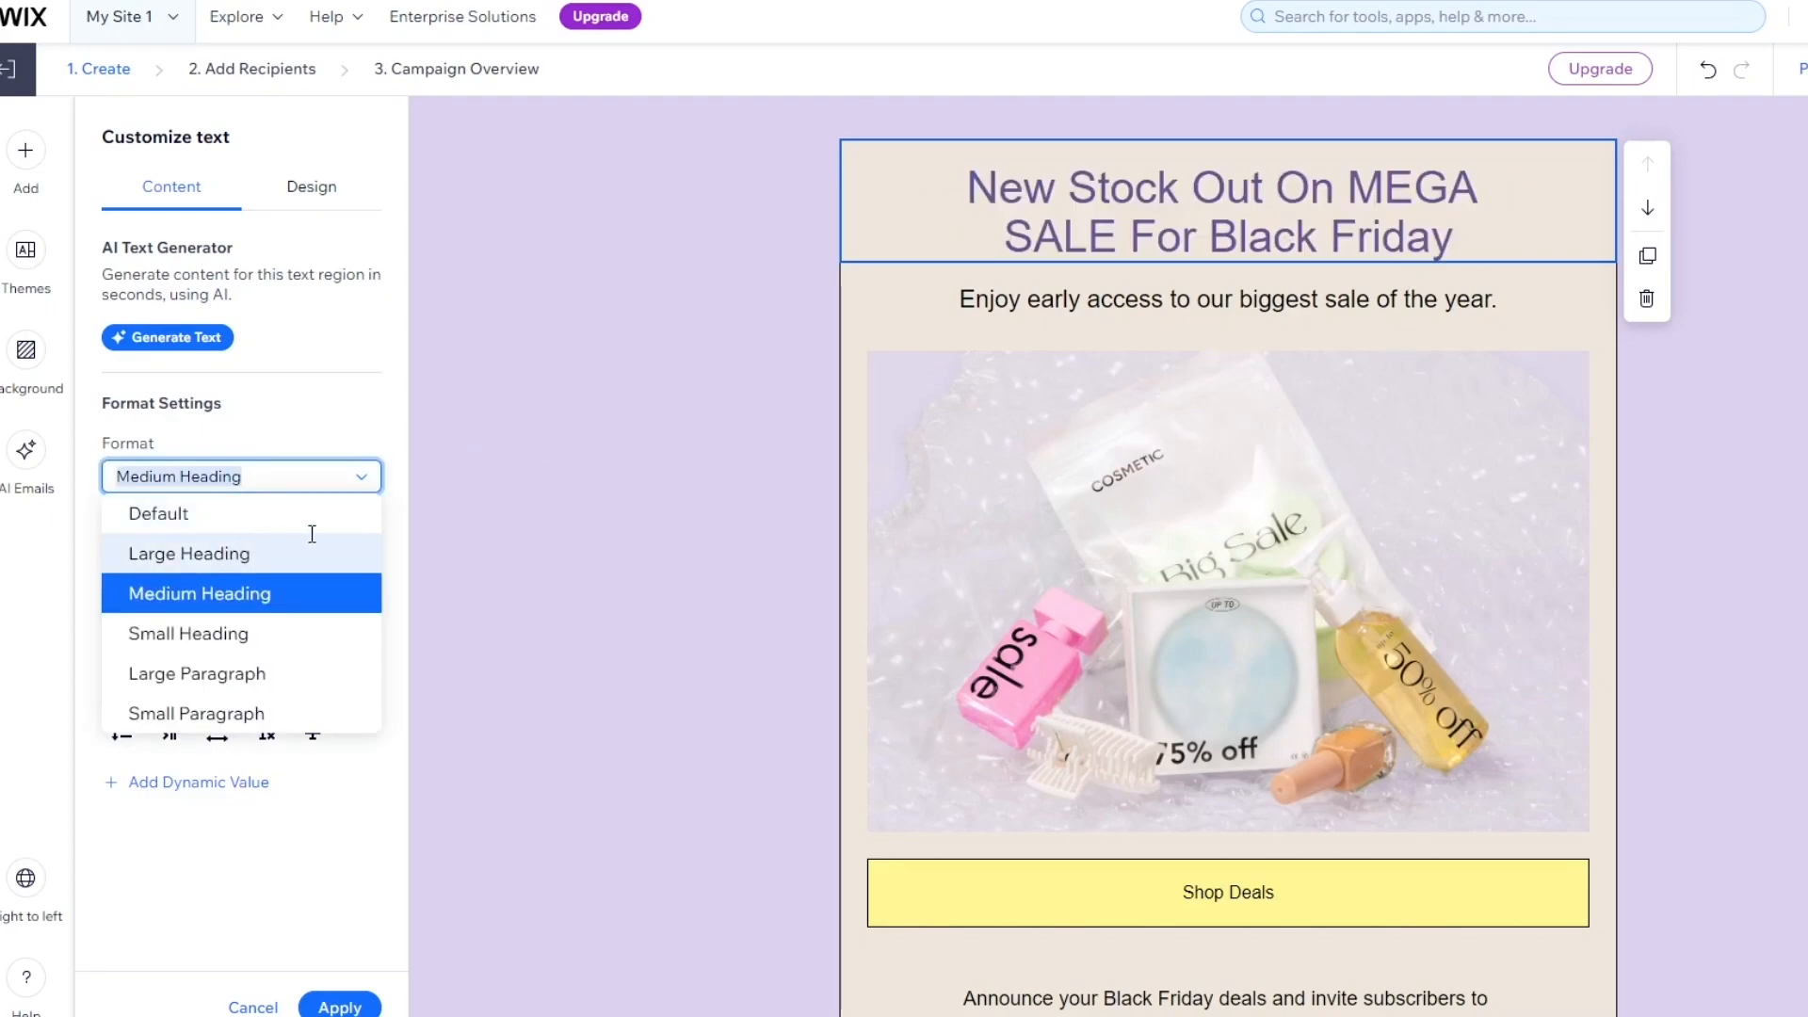
{"action": "left_click", "coordinate": [307, 541]}
{"action": "left_click", "coordinate": [355, 557]}
{"action": "scroll", "coordinate": [341, 720], "scroll_direction": "down", "scroll_amount": 3}
{"action": "left_click", "coordinate": [337, 641]}
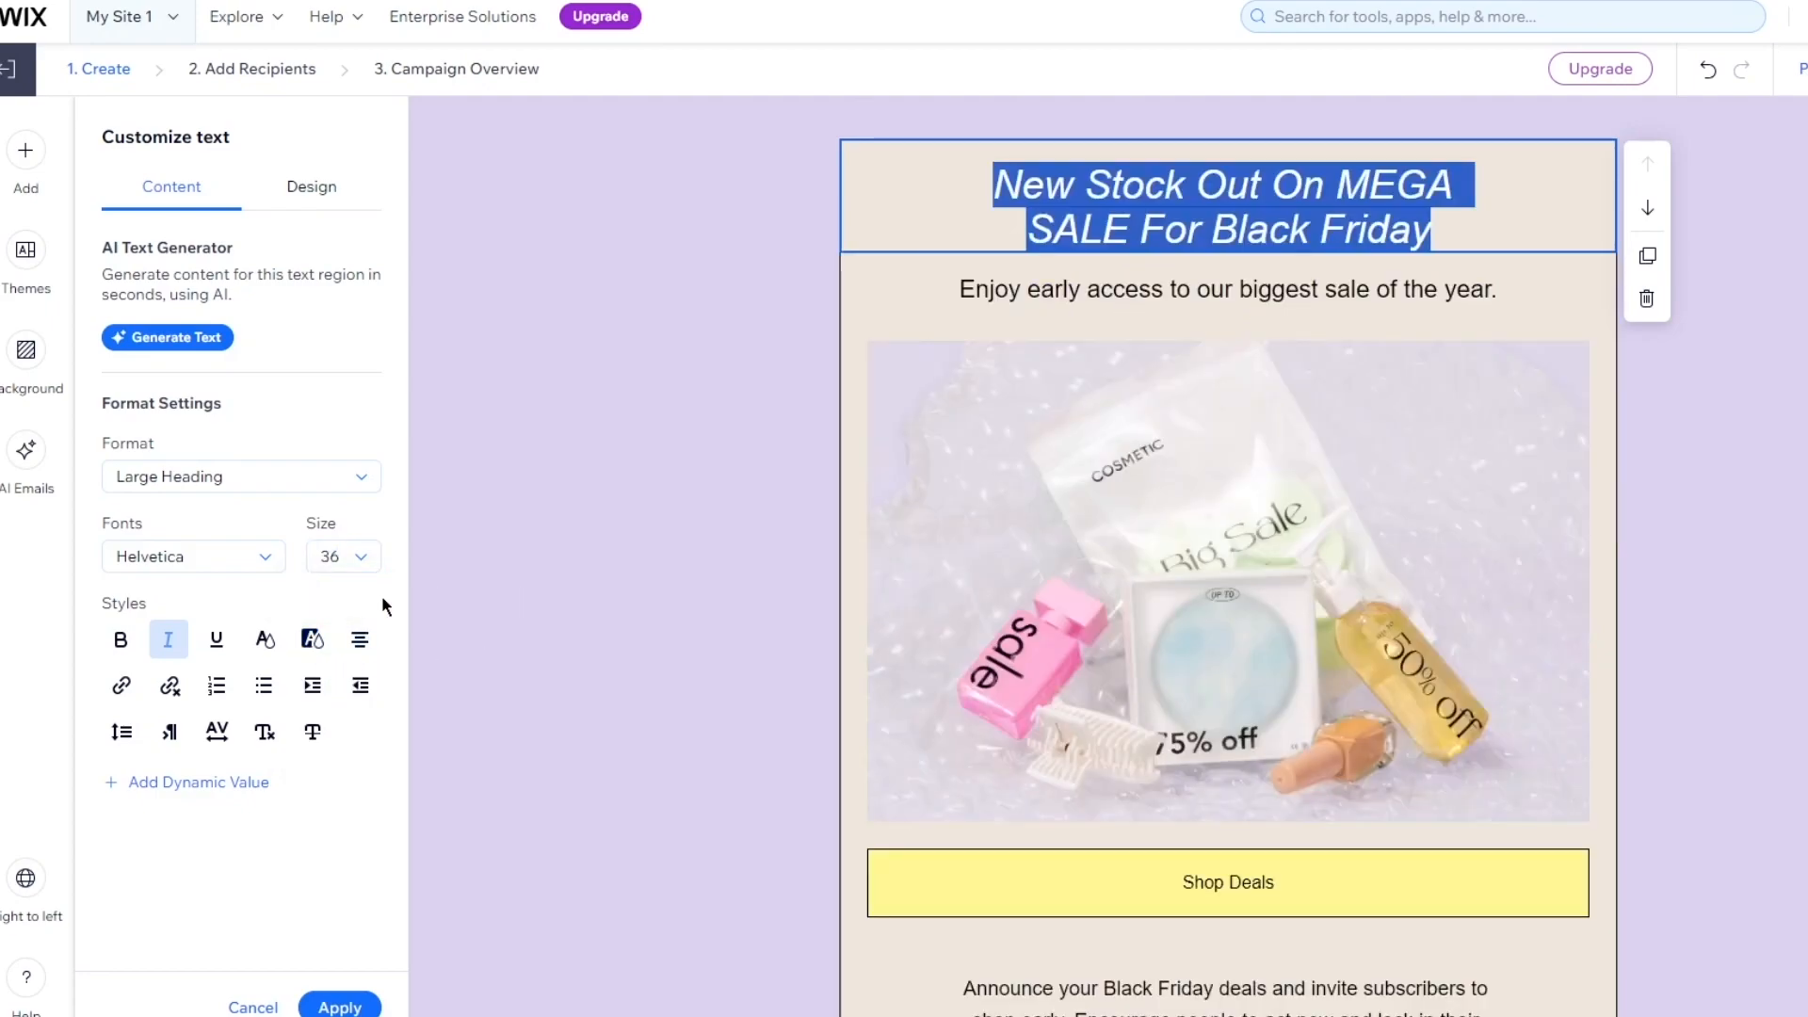
{"action": "left_click", "coordinate": [344, 557]}
{"action": "scroll", "coordinate": [344, 739], "scroll_direction": "down", "scroll_amount": 4}
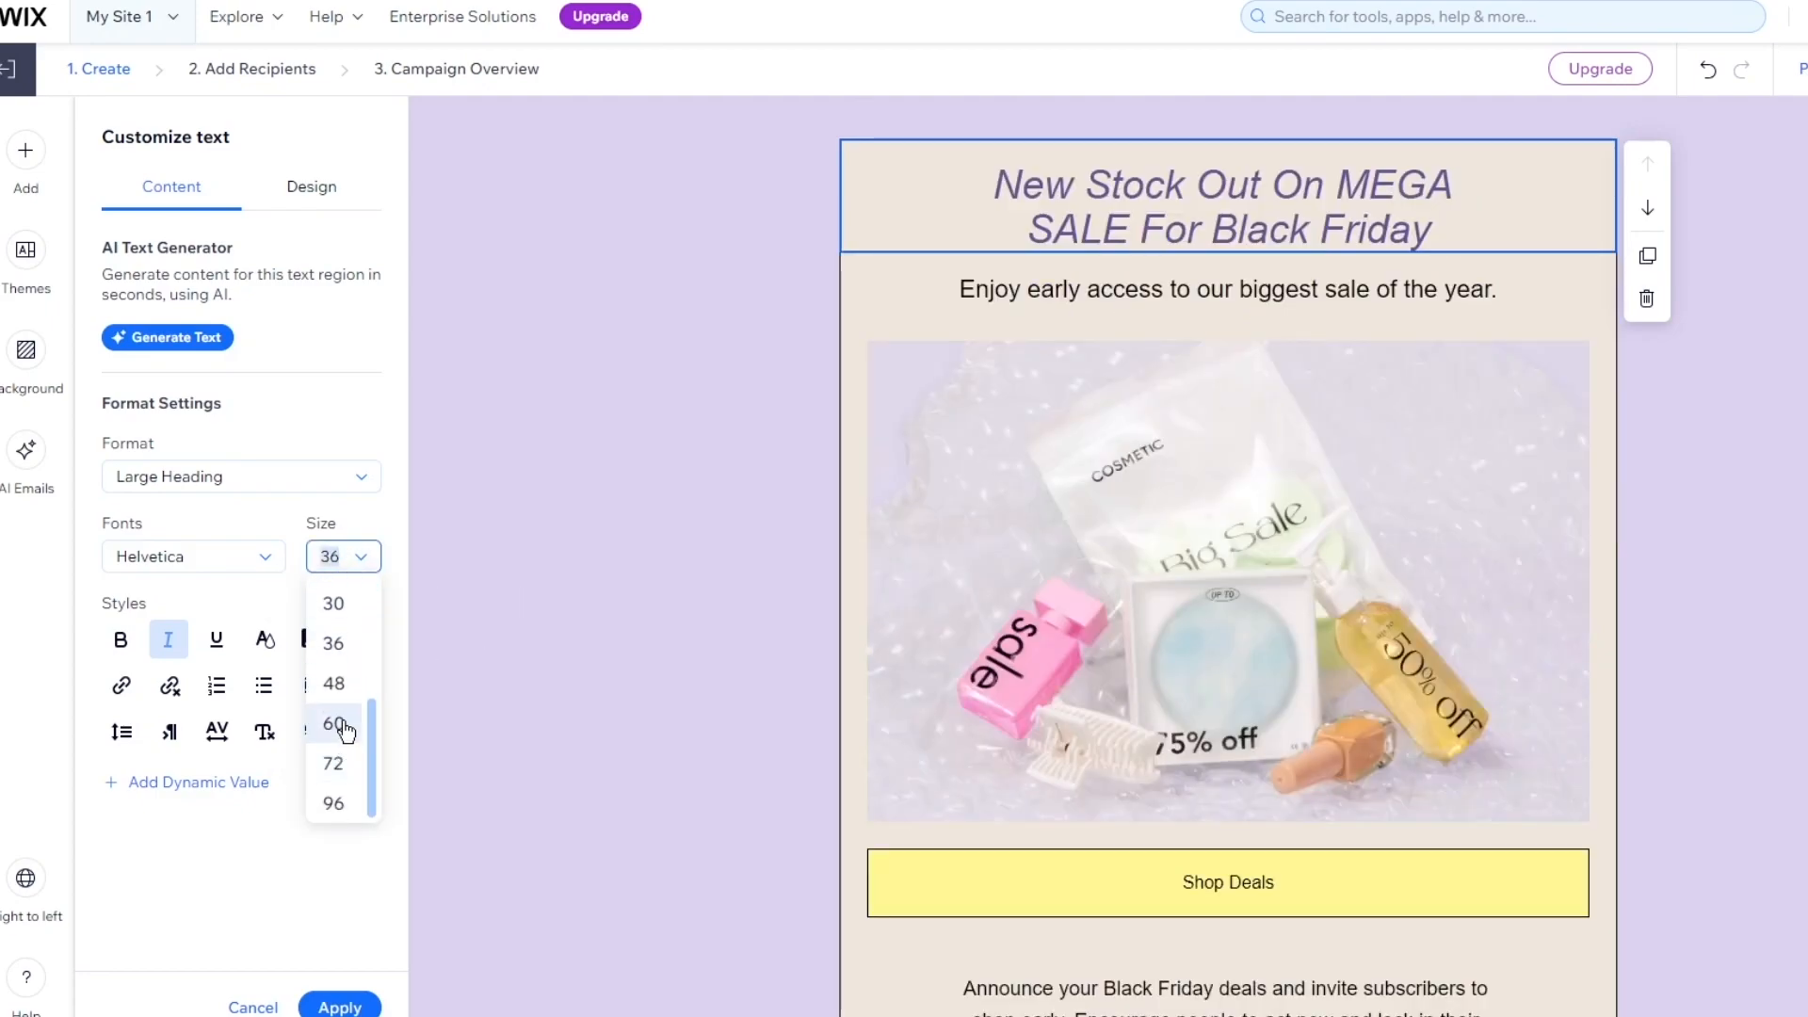
{"action": "left_click", "coordinate": [345, 685]}
Make the whole heading bold
{"action": "left_click", "coordinate": [980, 328]}
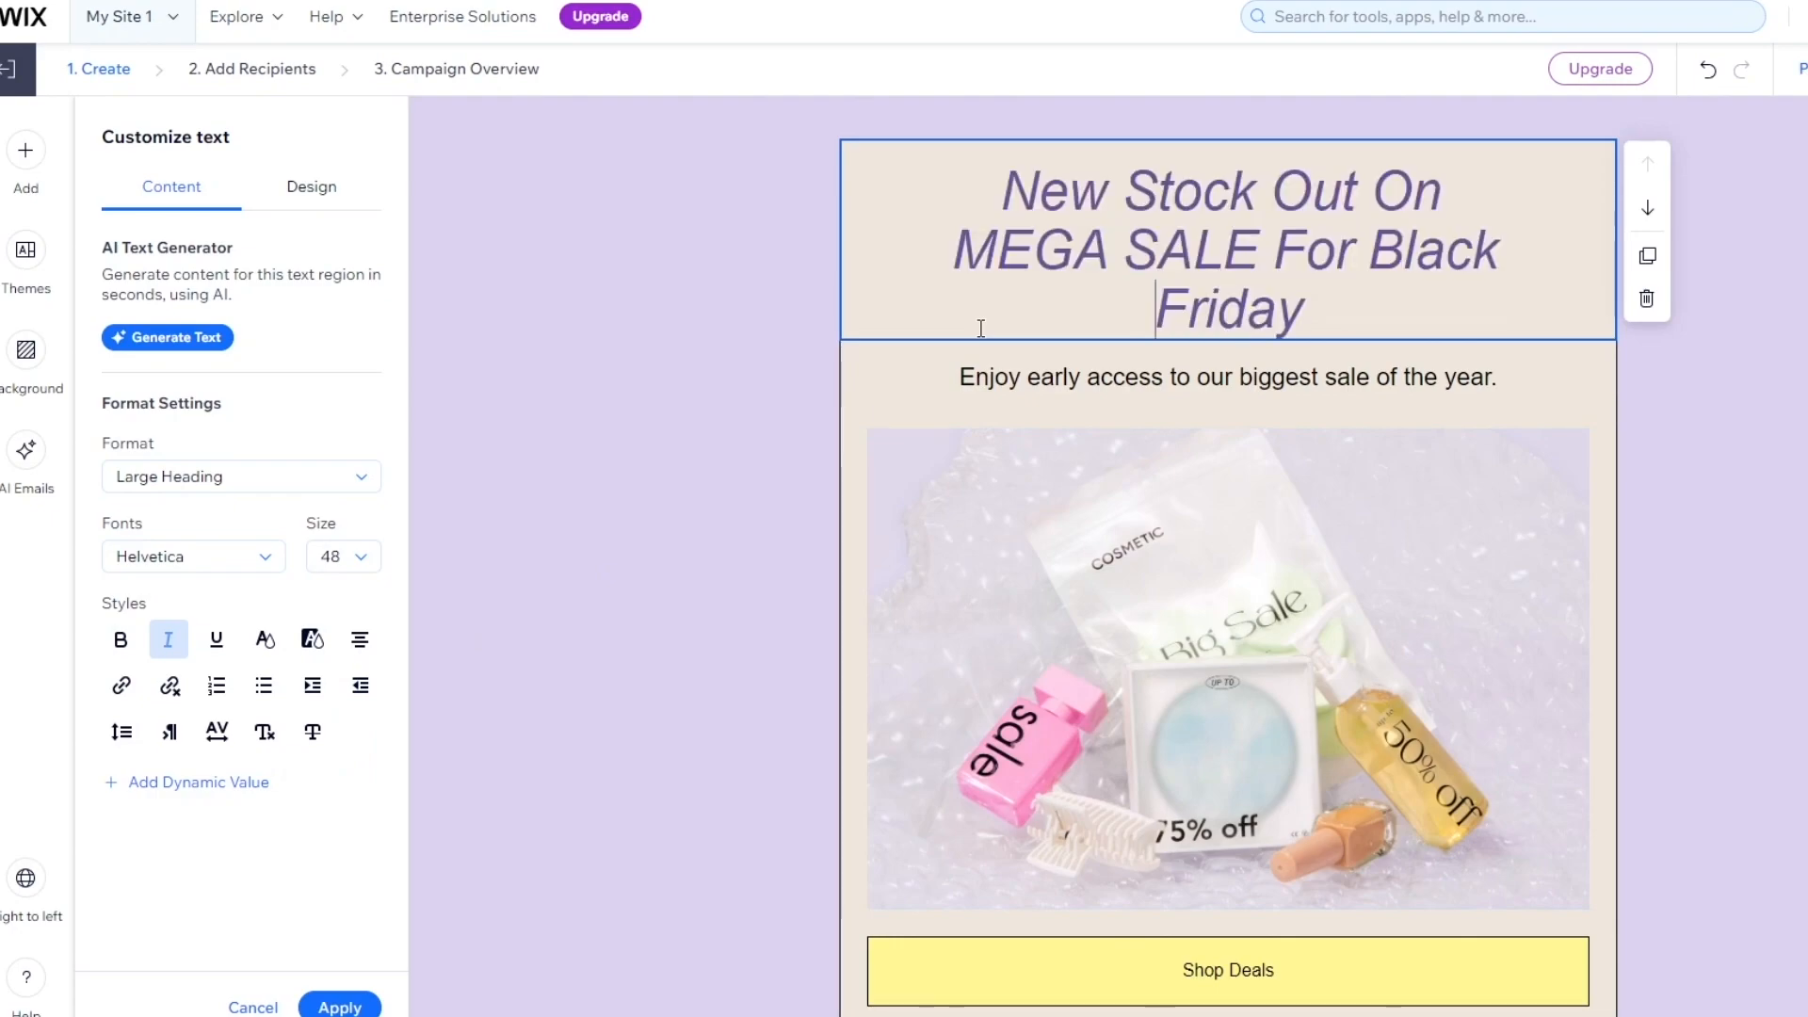
{"action": "left_click", "coordinate": [137, 648]}
{"action": "left_click_drag", "start_coordinate": [1300, 309], "coordinate": [855, 185]}
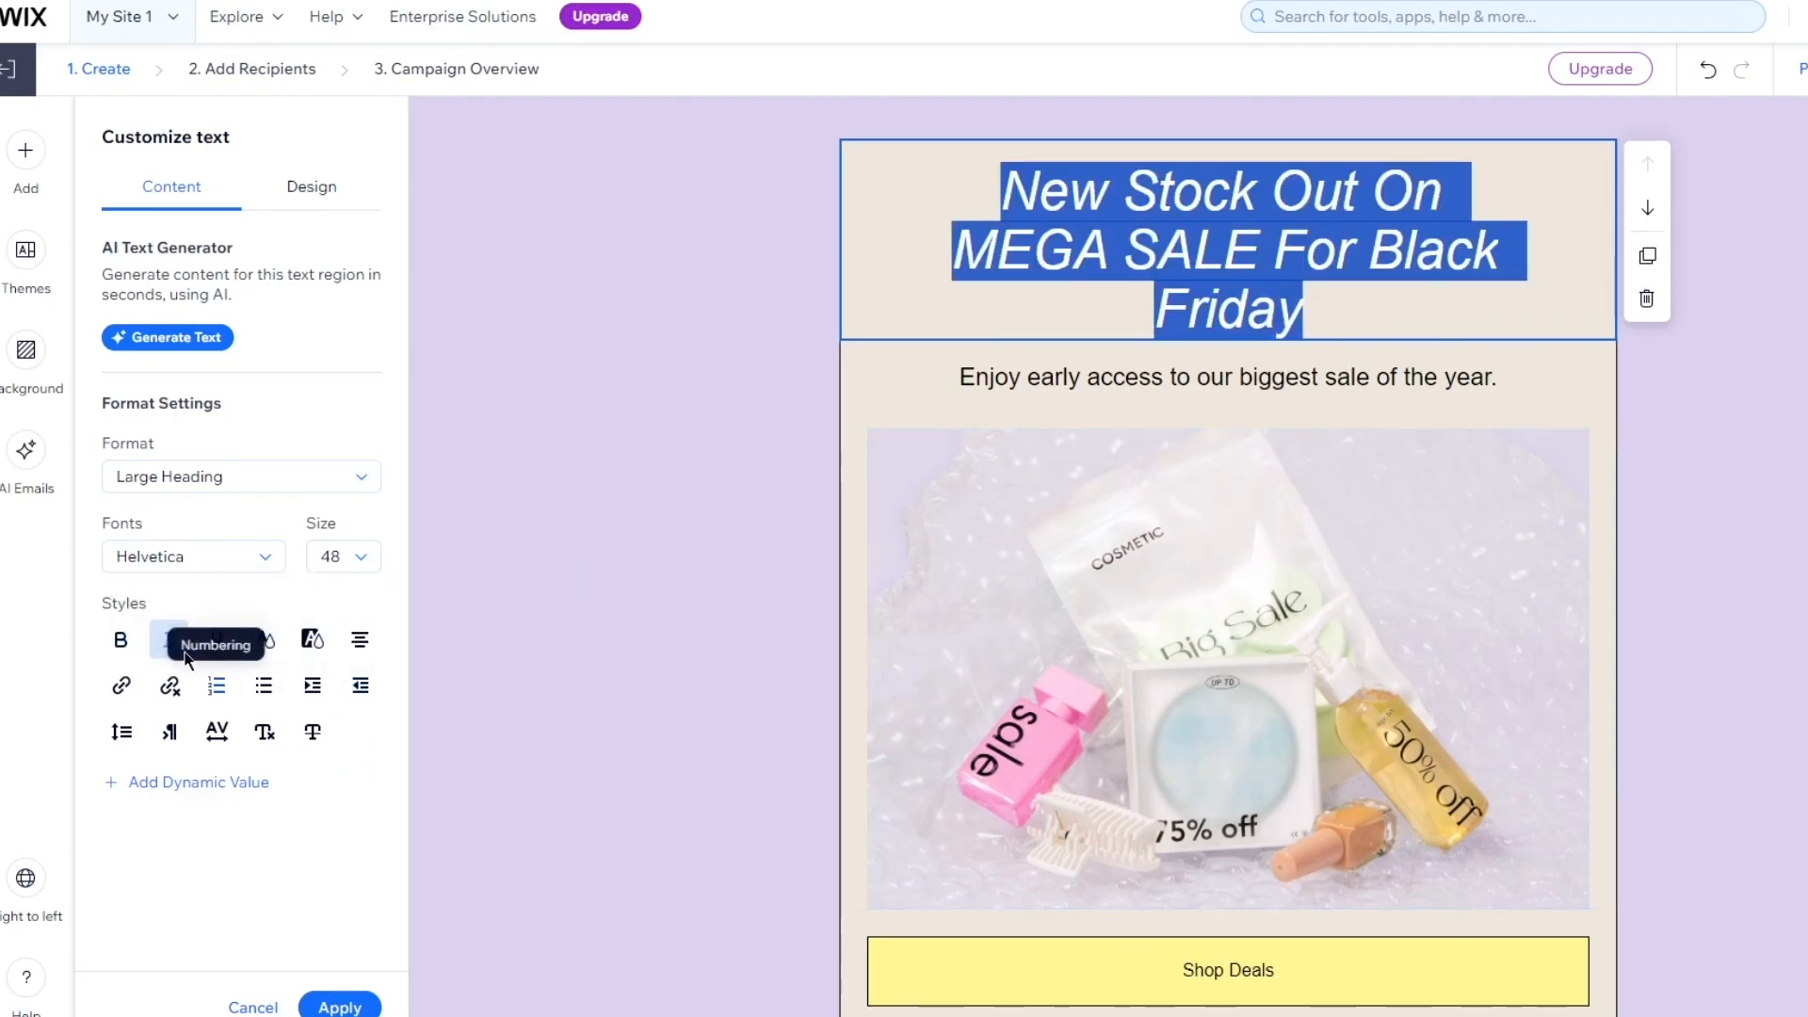
{"action": "left_click", "coordinate": [130, 657]}
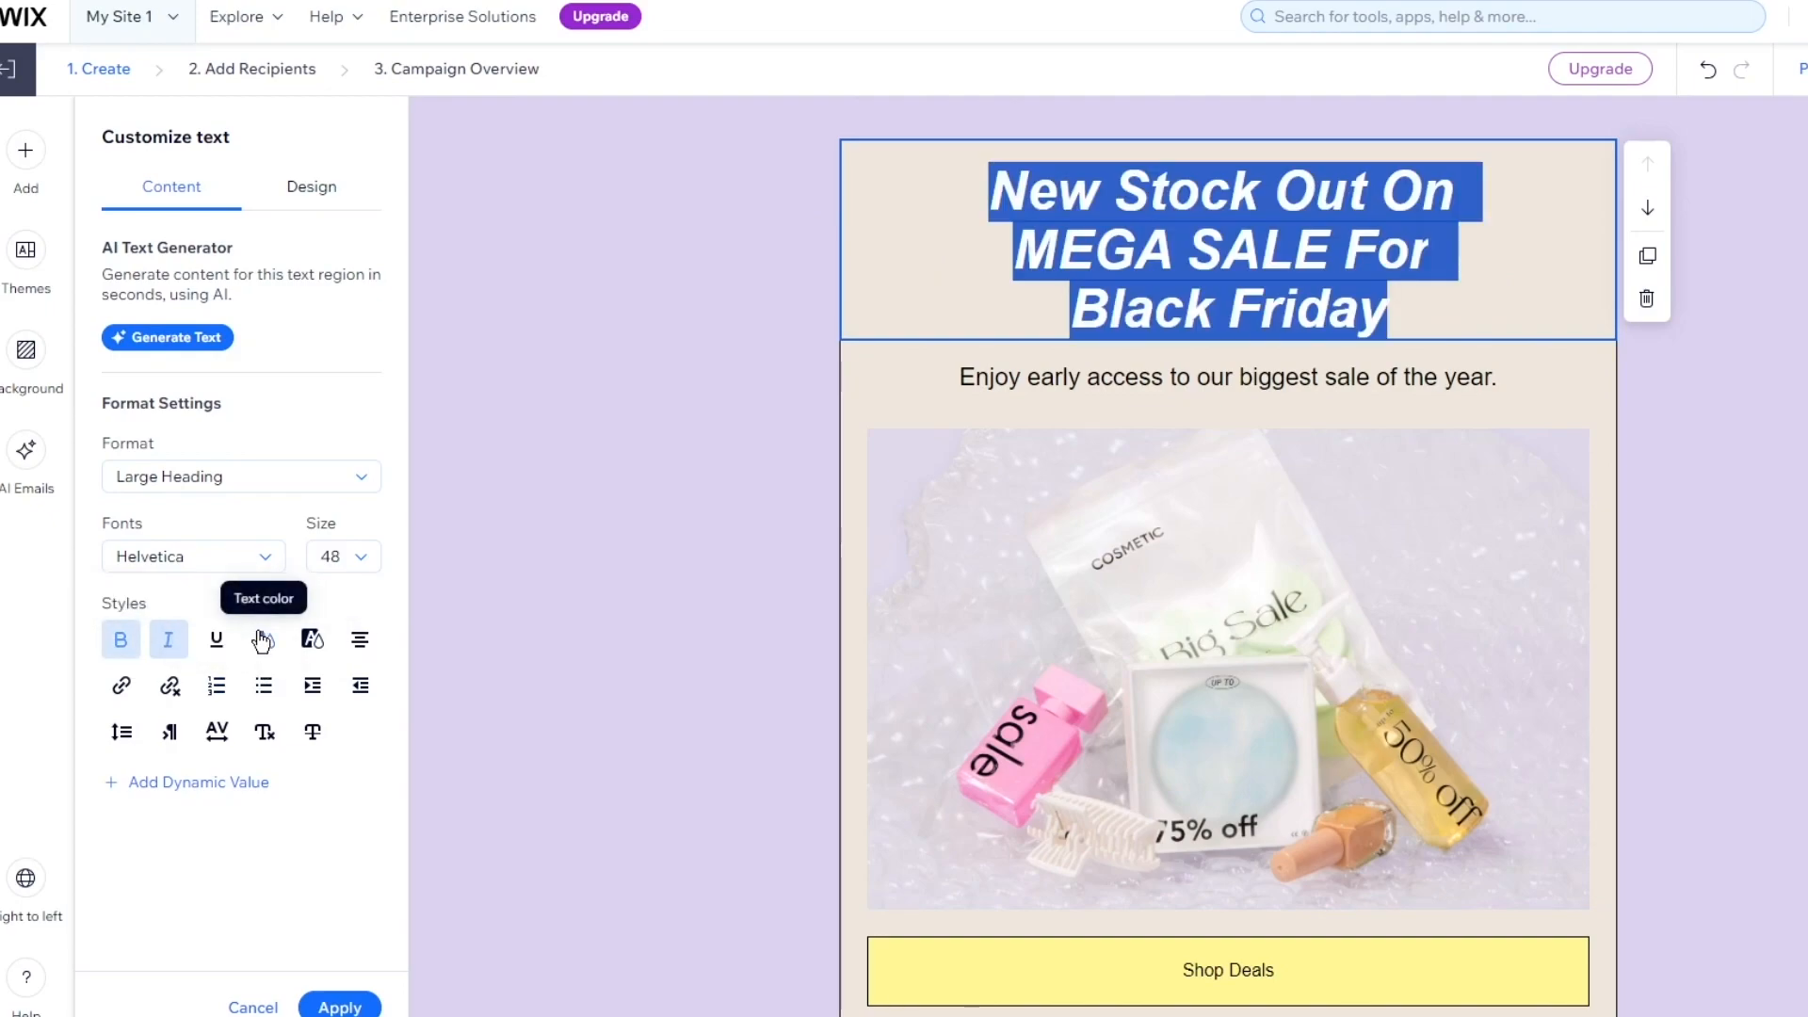
{"action": "left_click", "coordinate": [605, 557]}
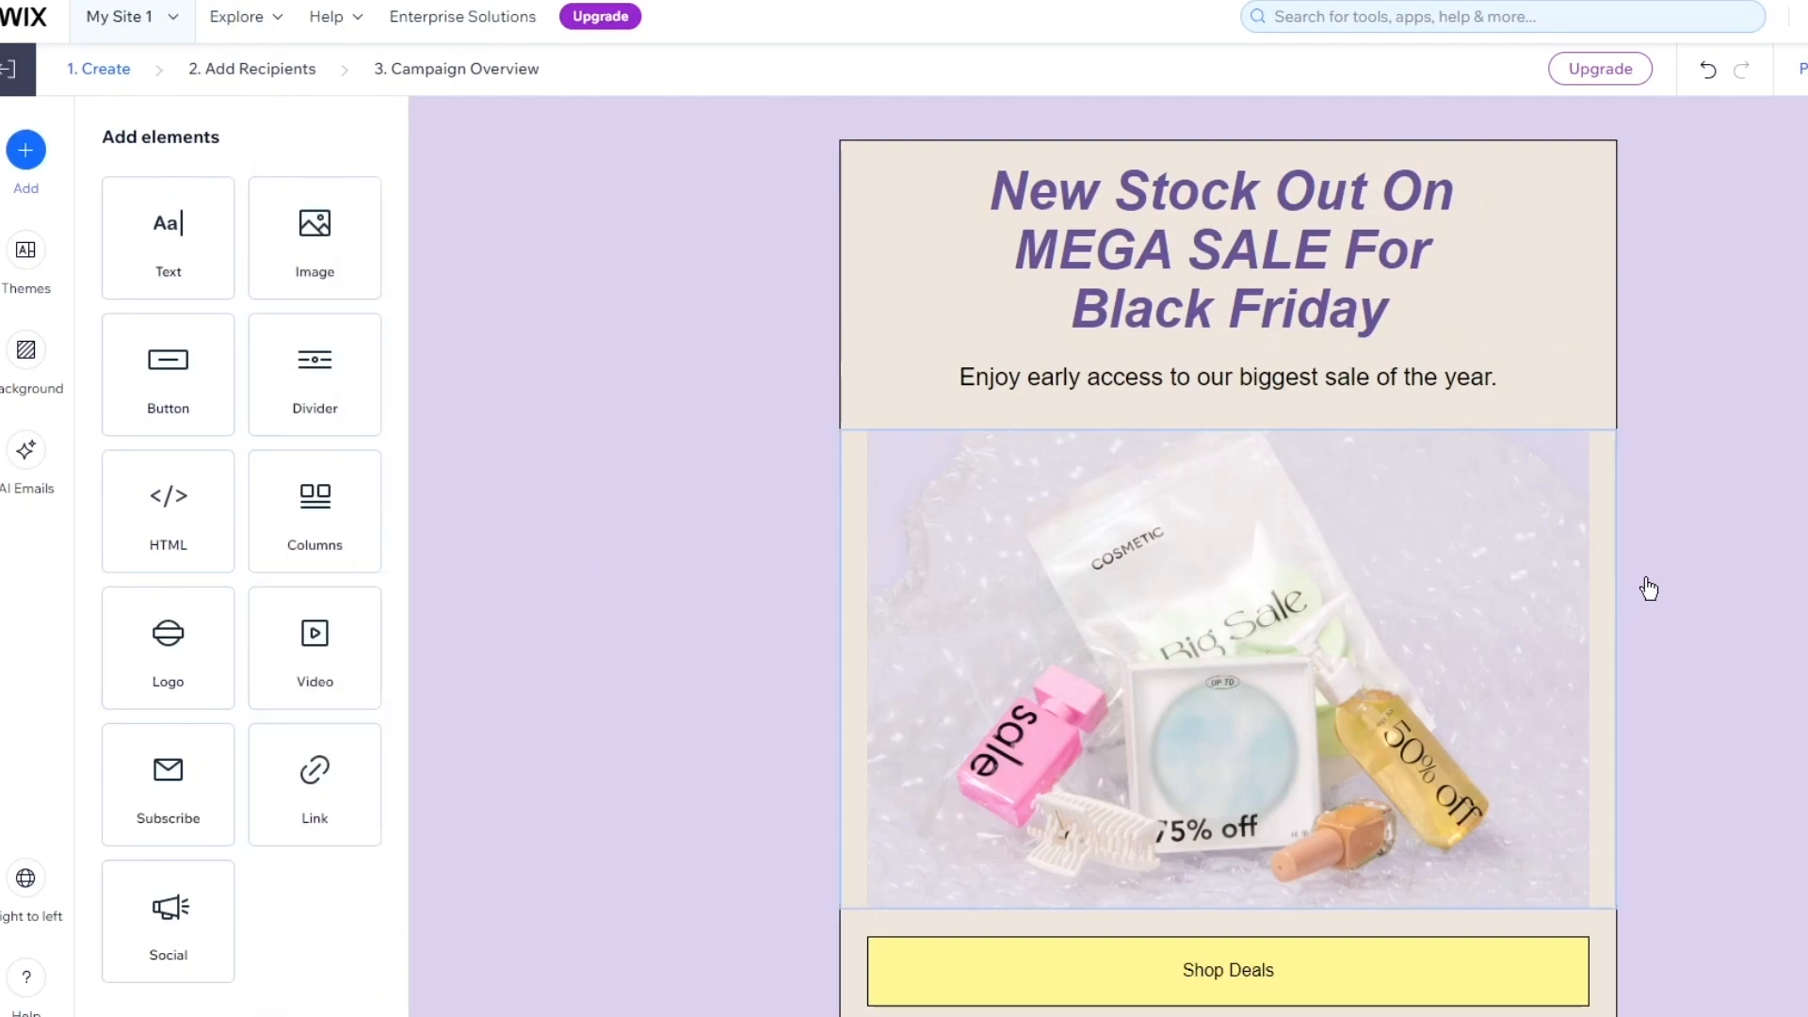
Insert an Image block between the heading and the sale photo and open the image library
{"action": "left_click", "coordinate": [1591, 588]}
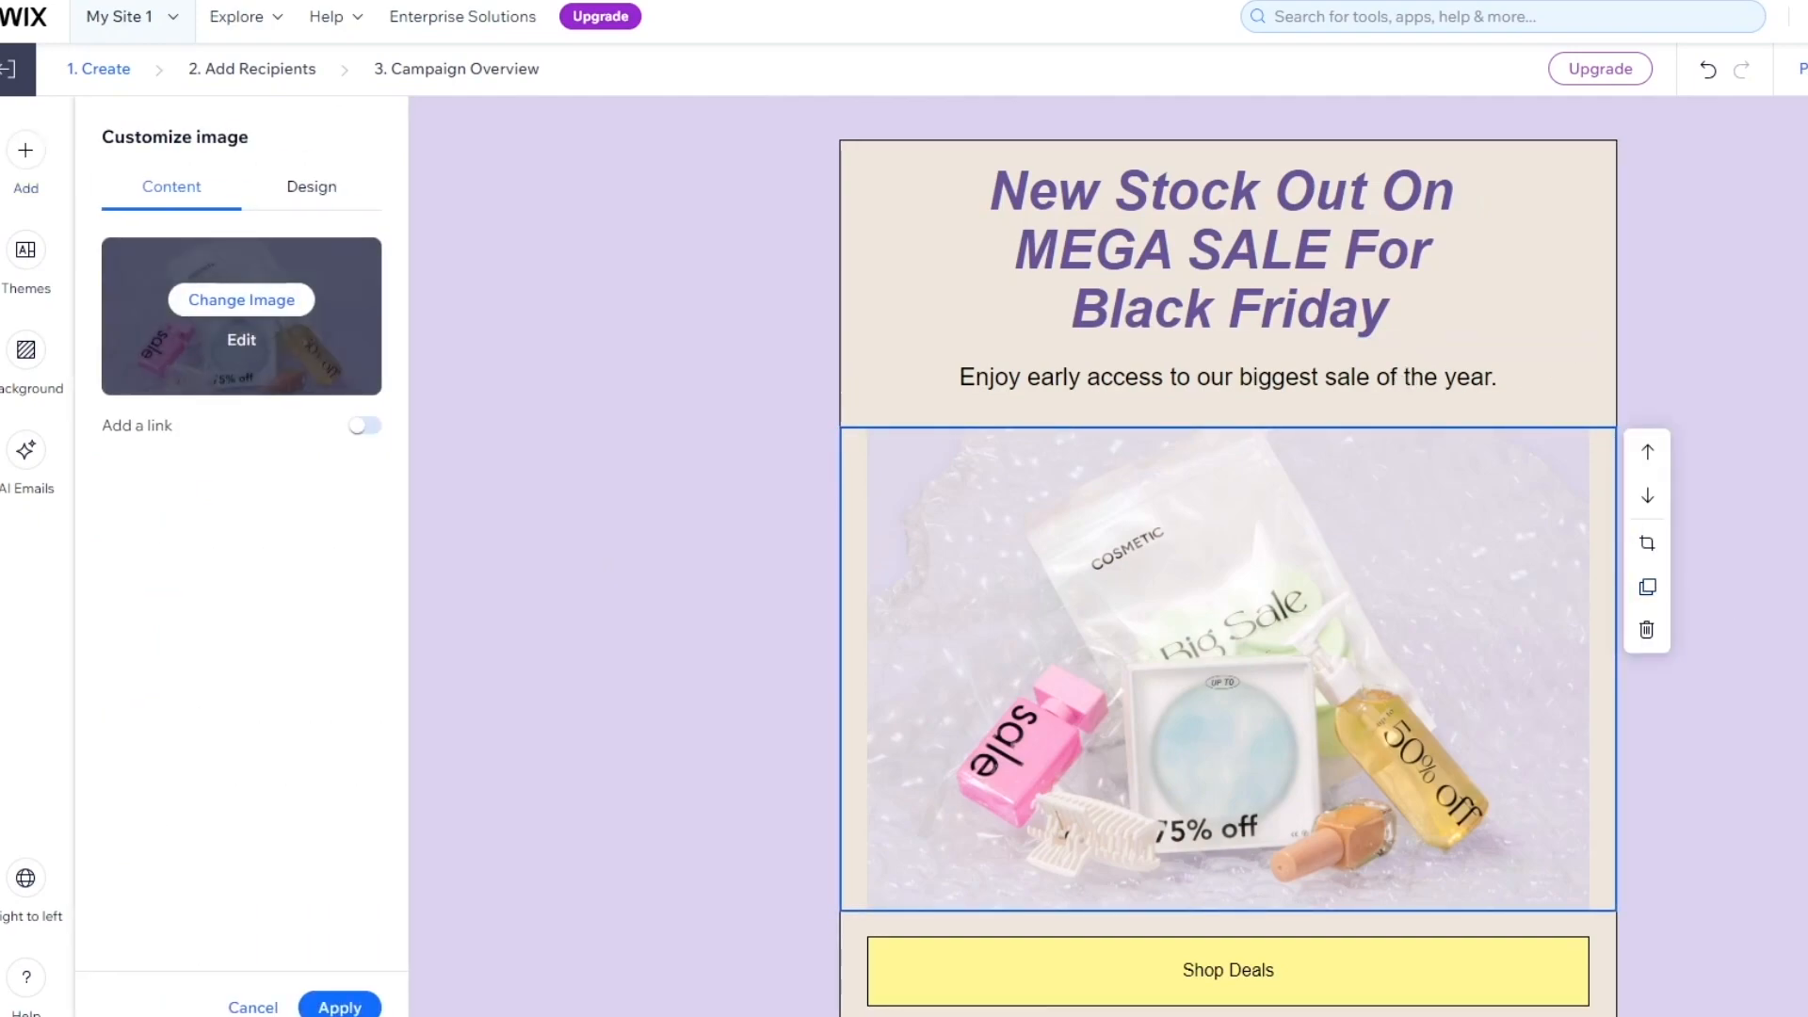
{"action": "scroll", "coordinate": [1503, 549], "scroll_direction": "down", "scroll_amount": 3}
{"action": "scroll", "coordinate": [1589, 570], "scroll_direction": "up", "scroll_amount": 3}
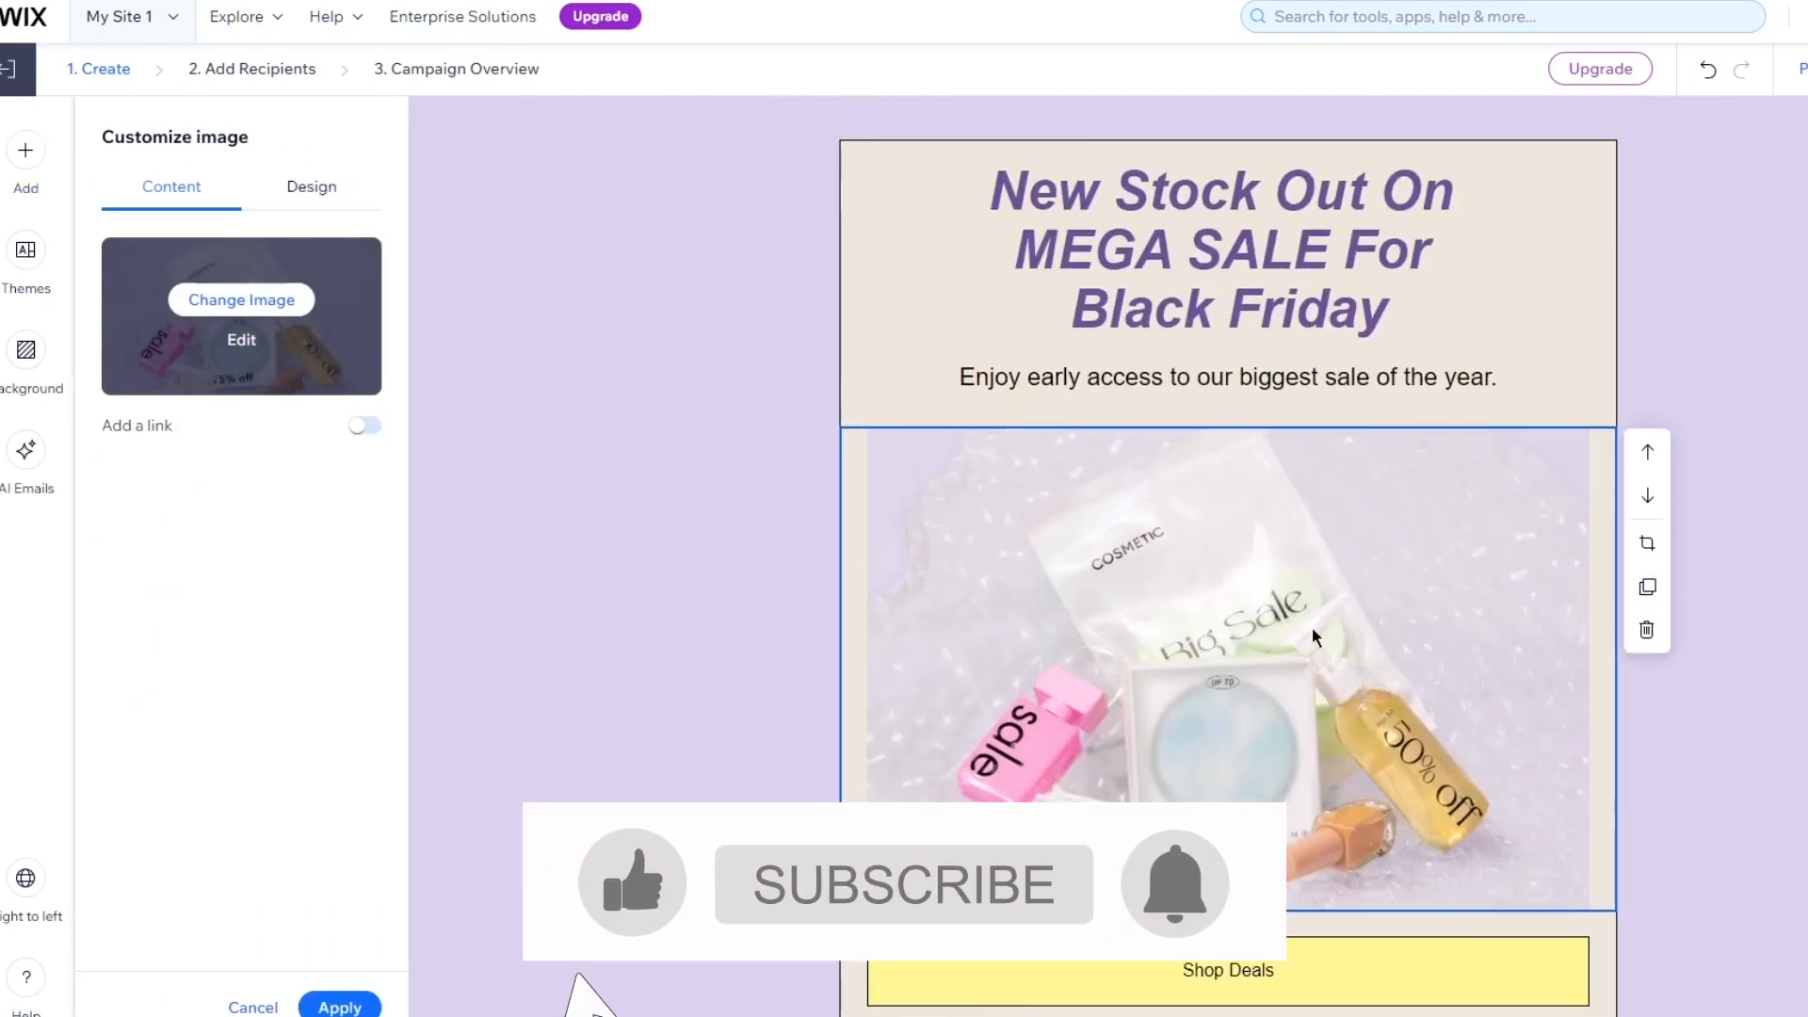
{"action": "left_click", "coordinate": [25, 150]}
{"action": "left_click_drag", "start_coordinate": [351, 217], "coordinate": [1656, 436]}
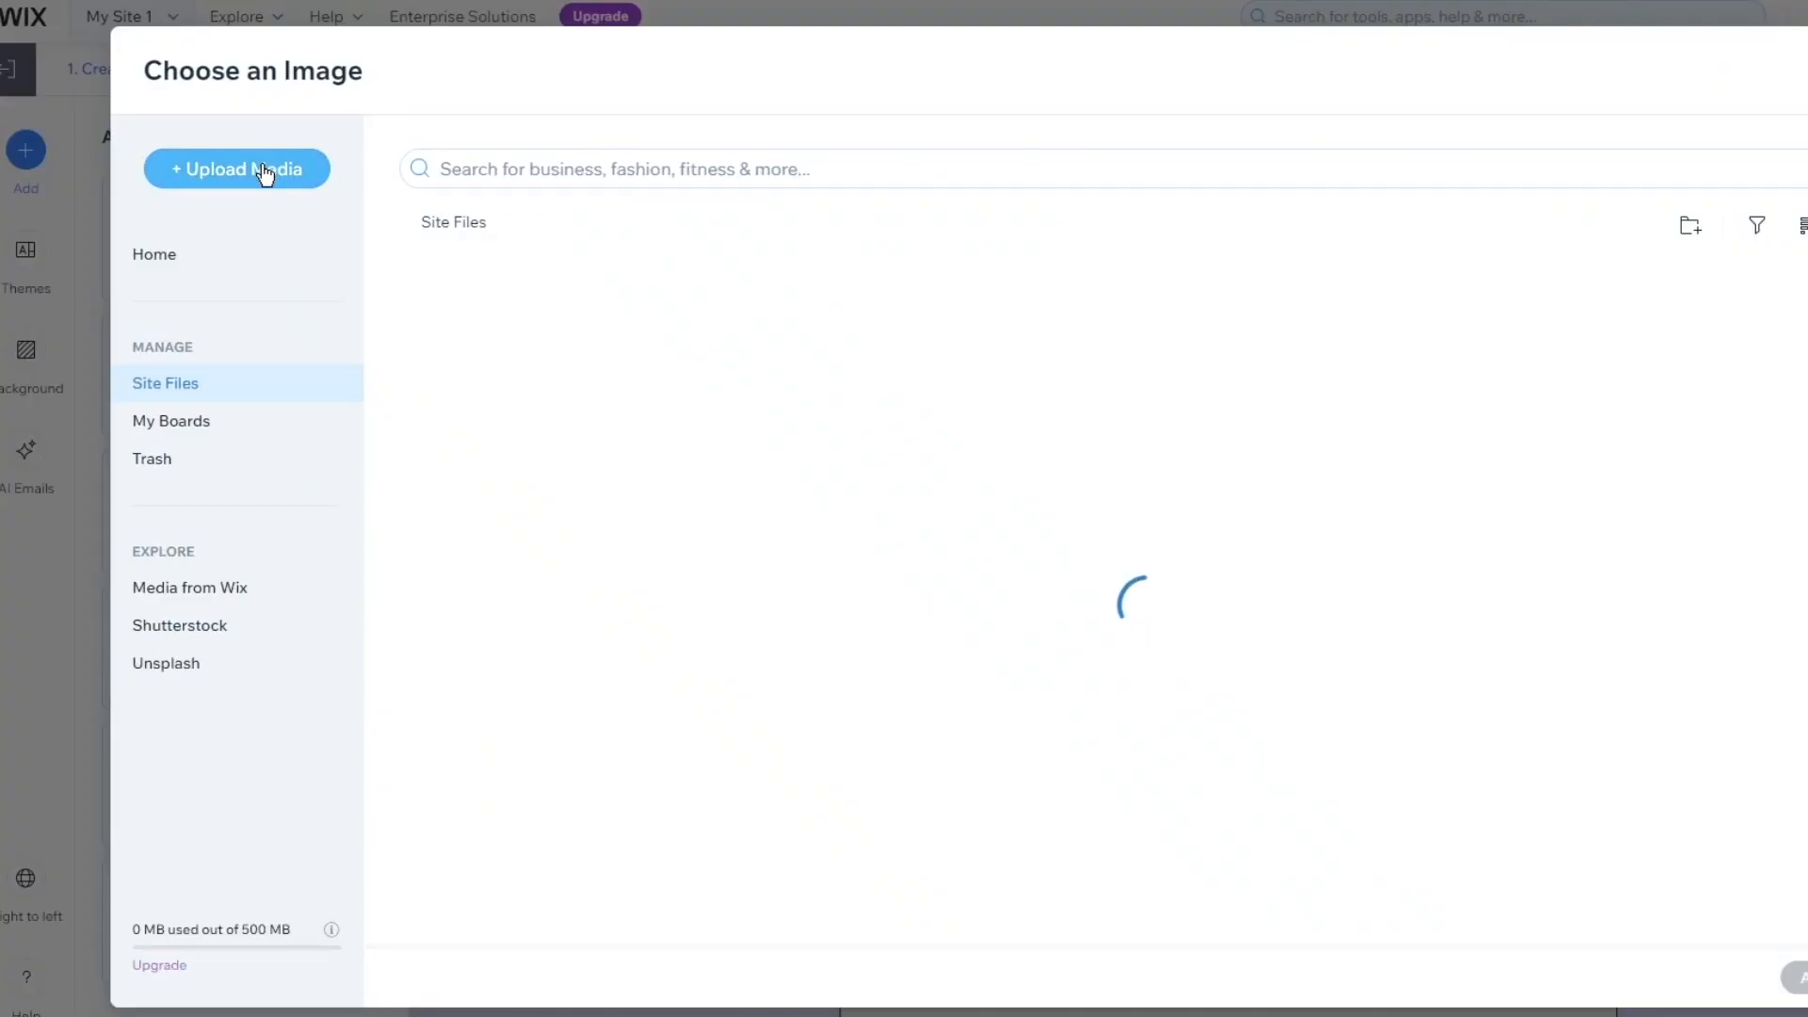
{"action": "left_click", "coordinate": [261, 173]}
Upload pexels-roberto-nickson-3166786.jpg from the computer after the oversized pexels-deane-bayas-9534956.png fails
{"action": "left_click", "coordinate": [254, 173]}
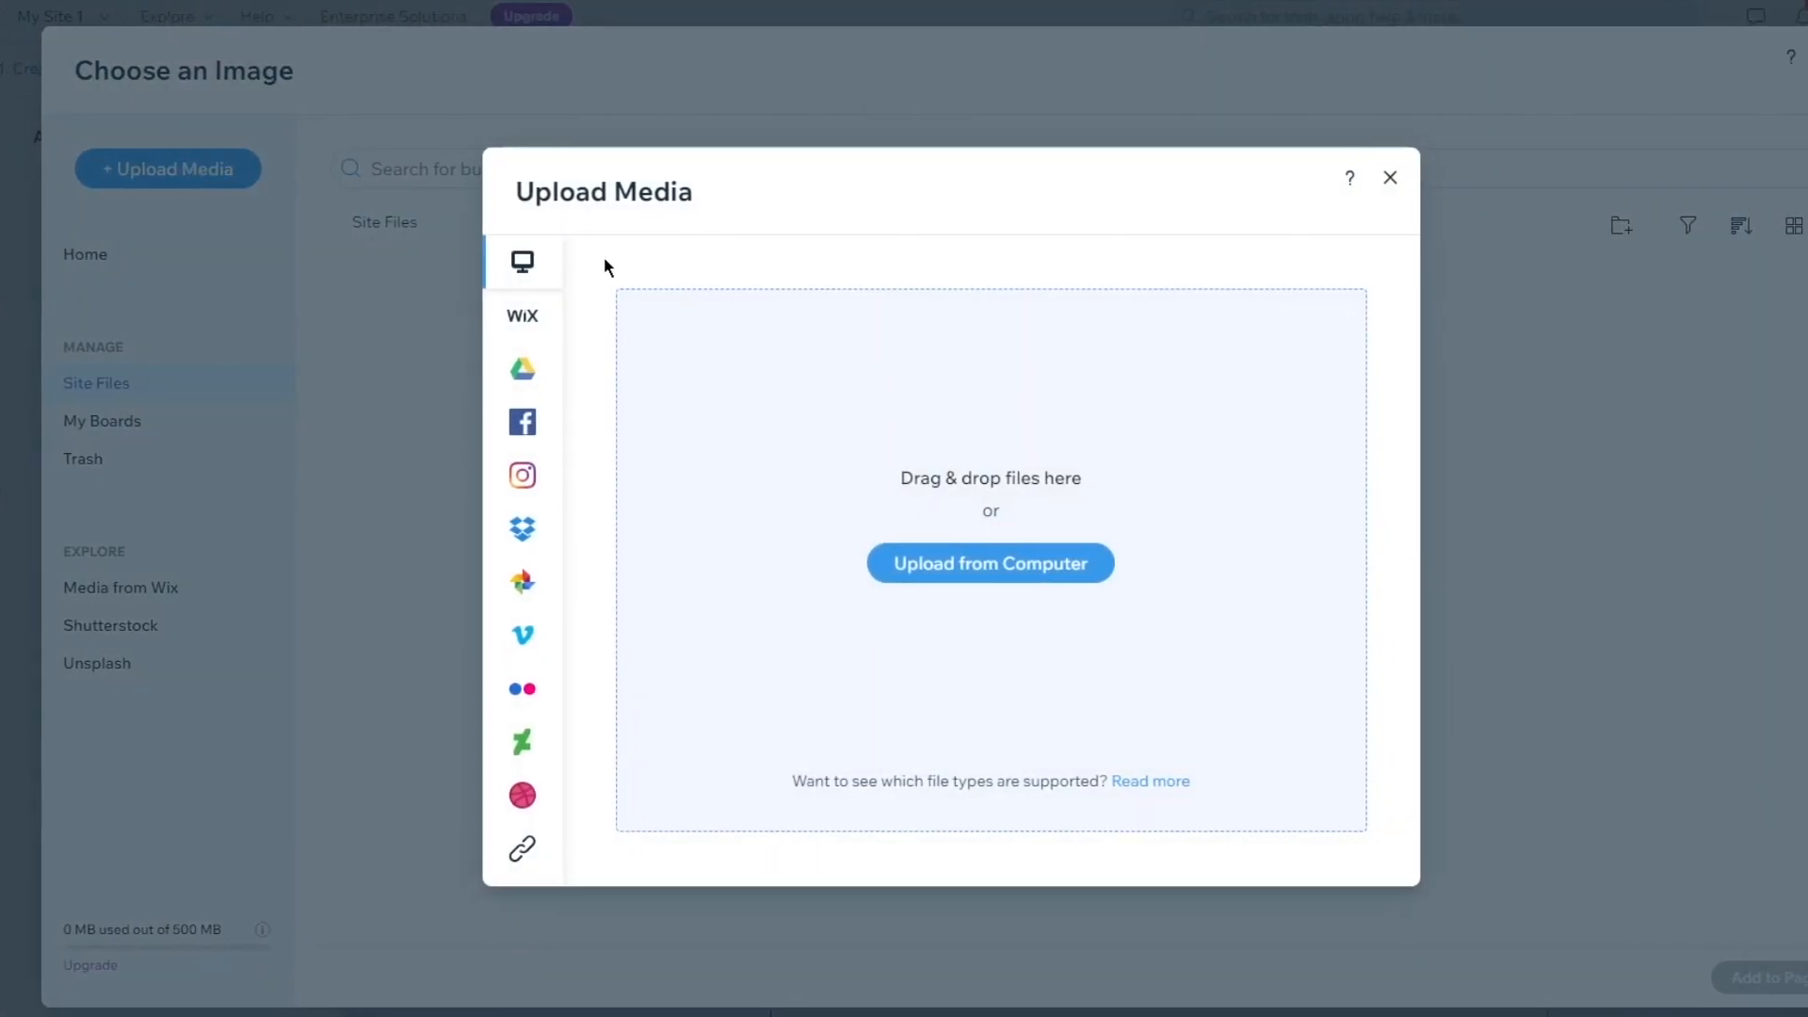
{"action": "left_click", "coordinate": [894, 569]}
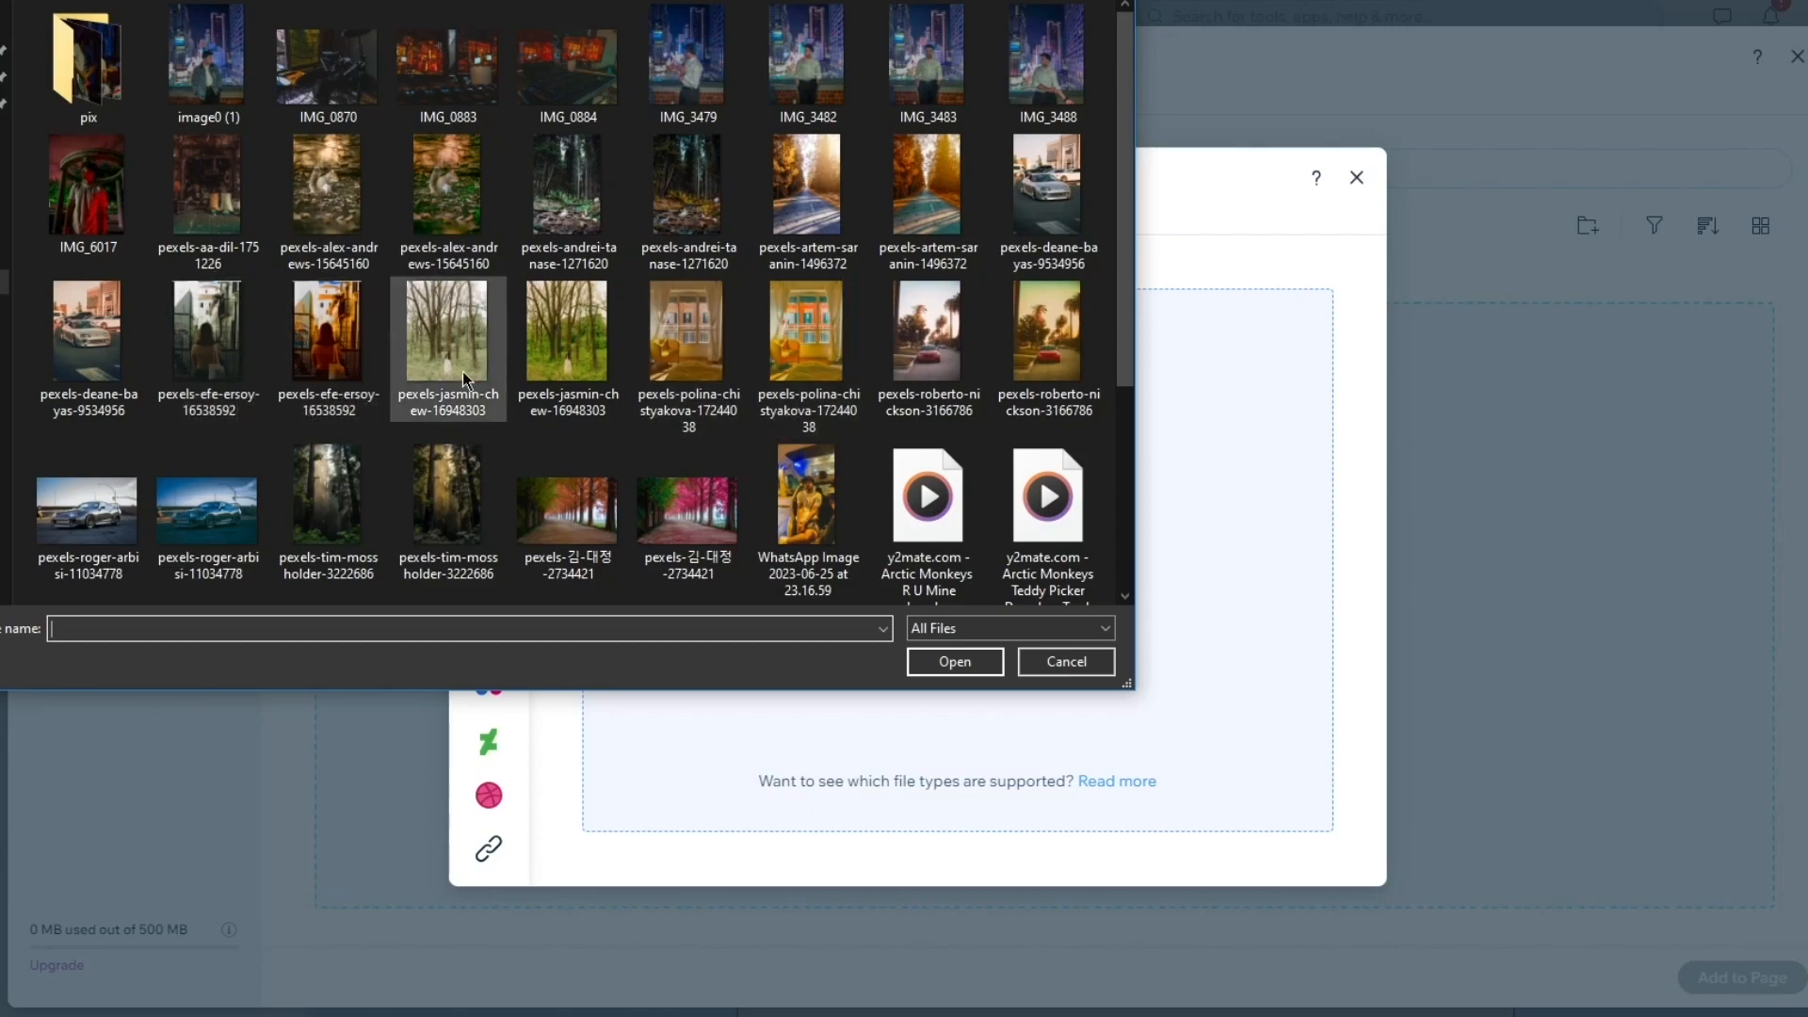
{"action": "scroll", "coordinate": [463, 371], "scroll_direction": "down", "scroll_amount": 2}
{"action": "scroll", "coordinate": [194, 221], "scroll_direction": "up", "scroll_amount": 2}
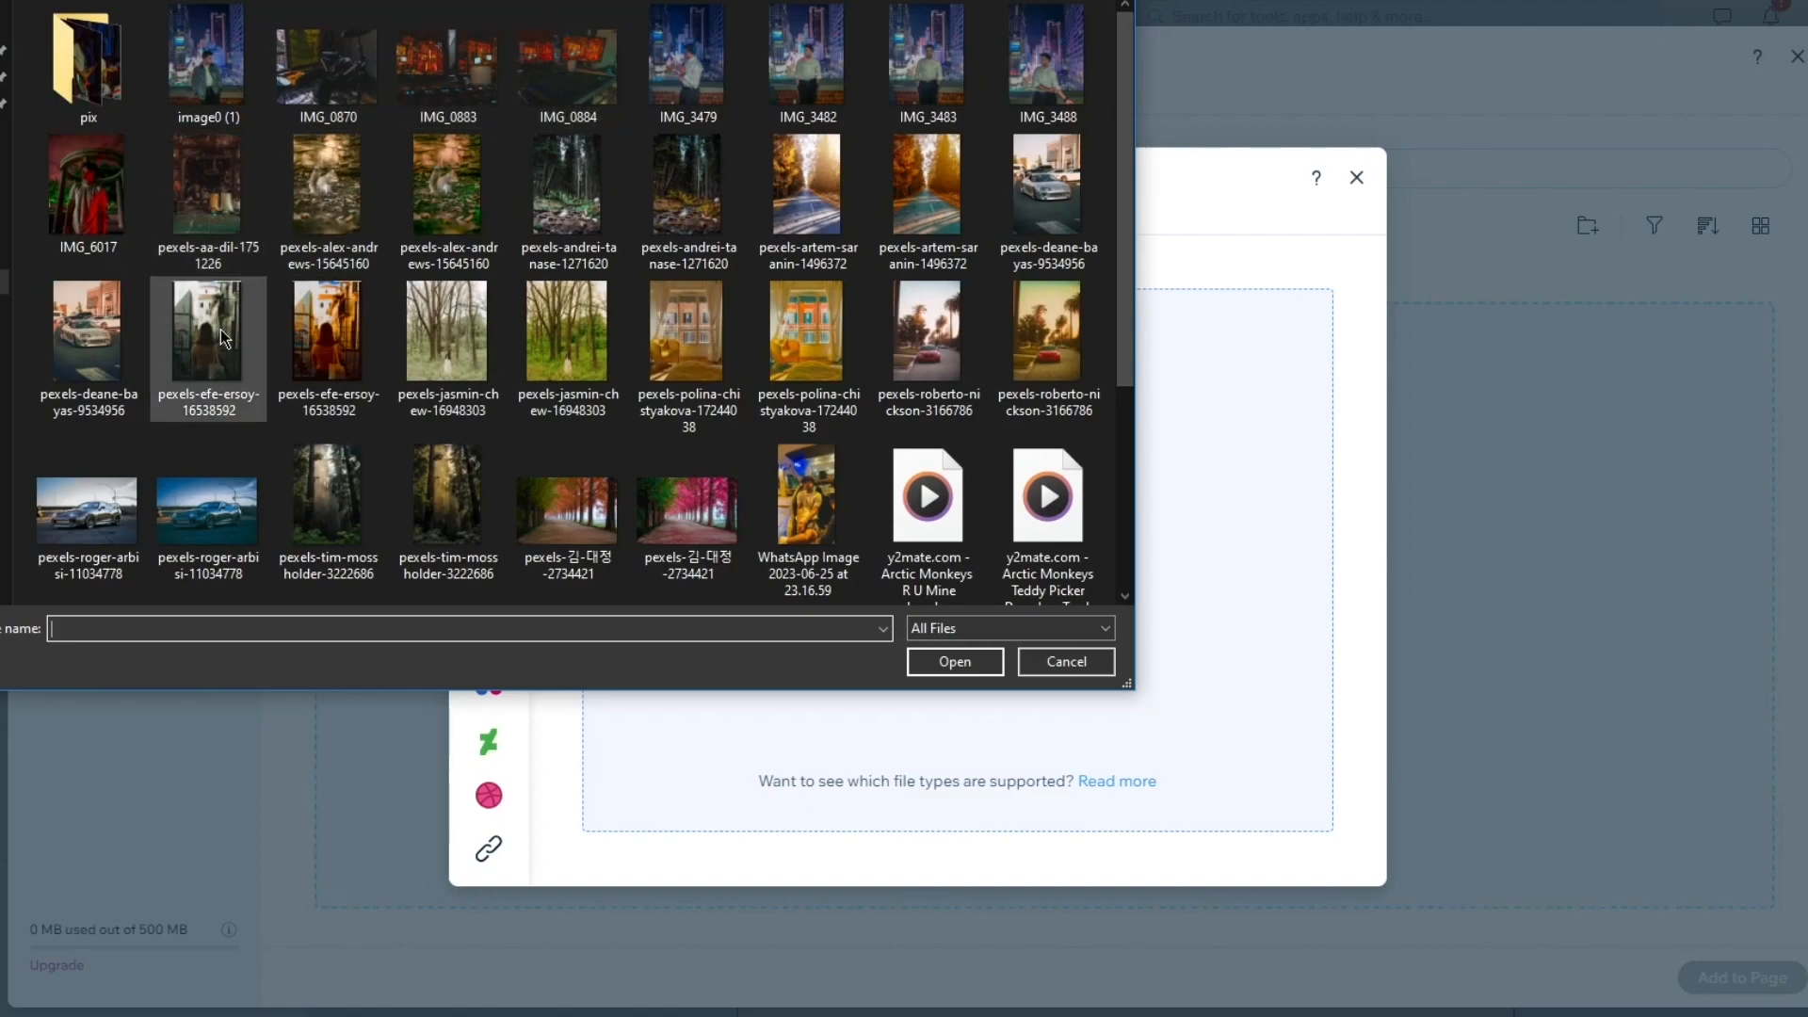
{"action": "double_click", "coordinate": [88, 332]}
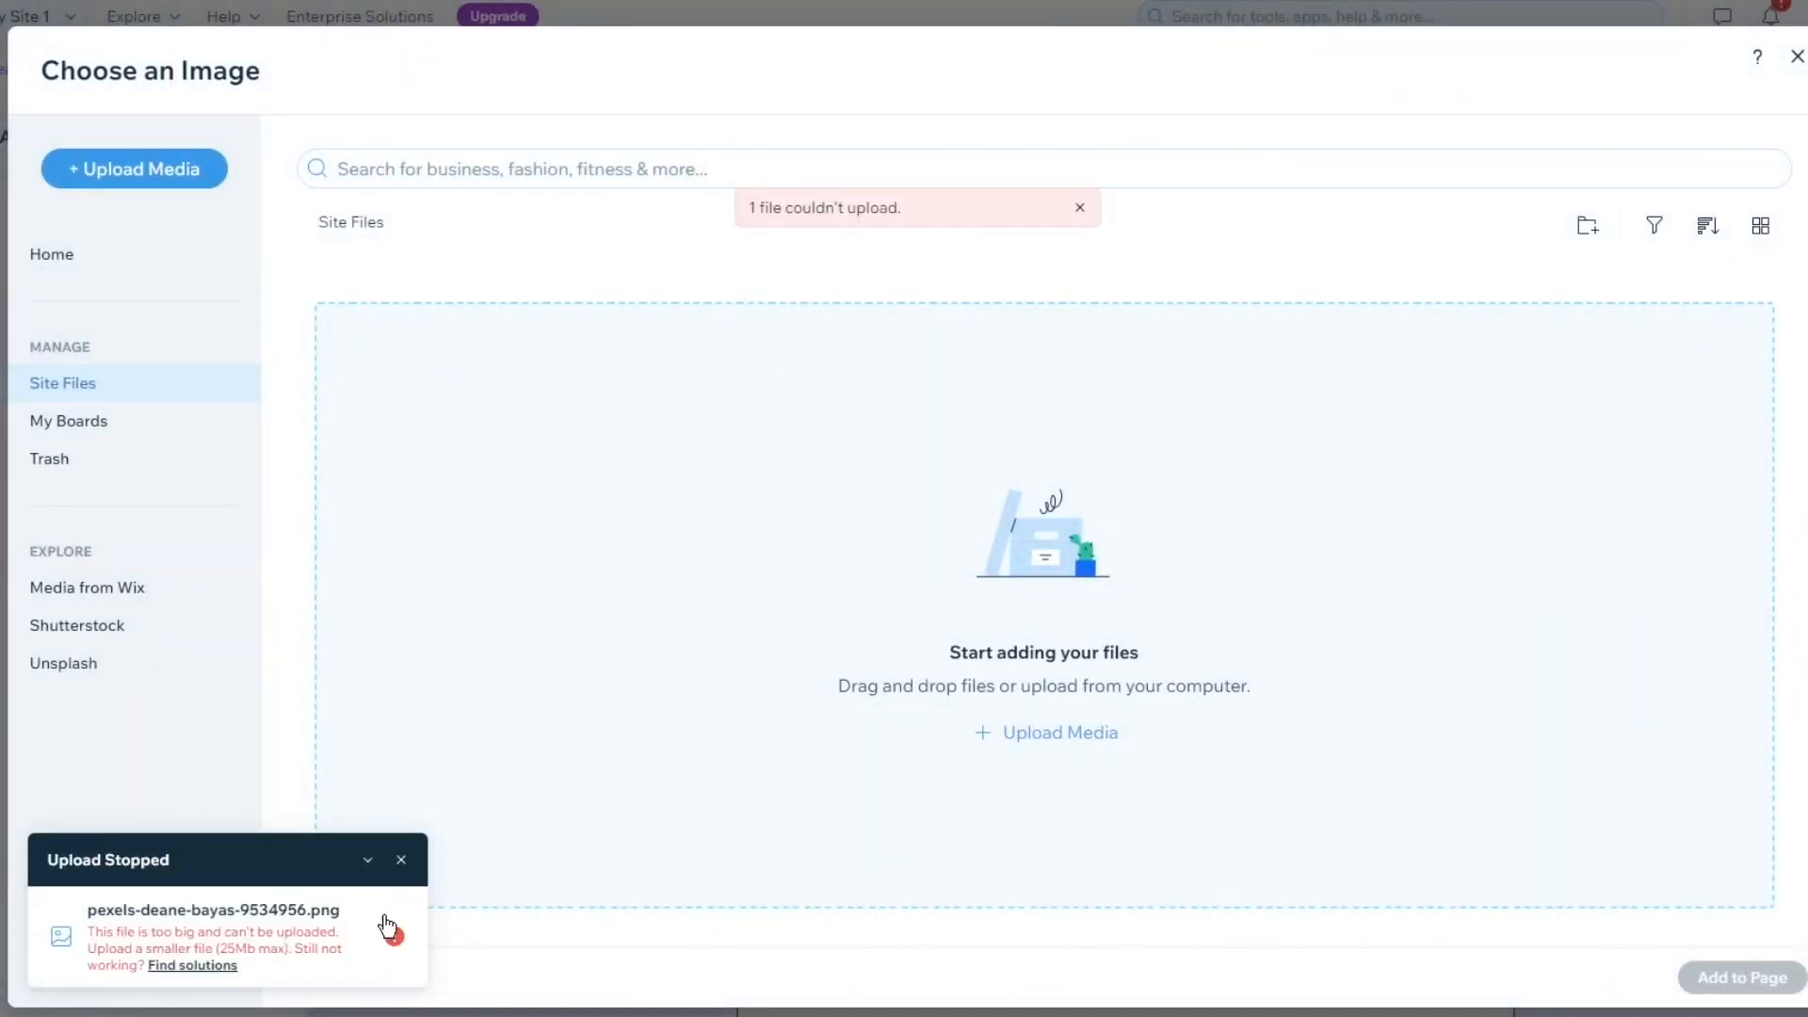
{"action": "left_click", "coordinate": [120, 169]}
{"action": "left_click", "coordinate": [982, 567]}
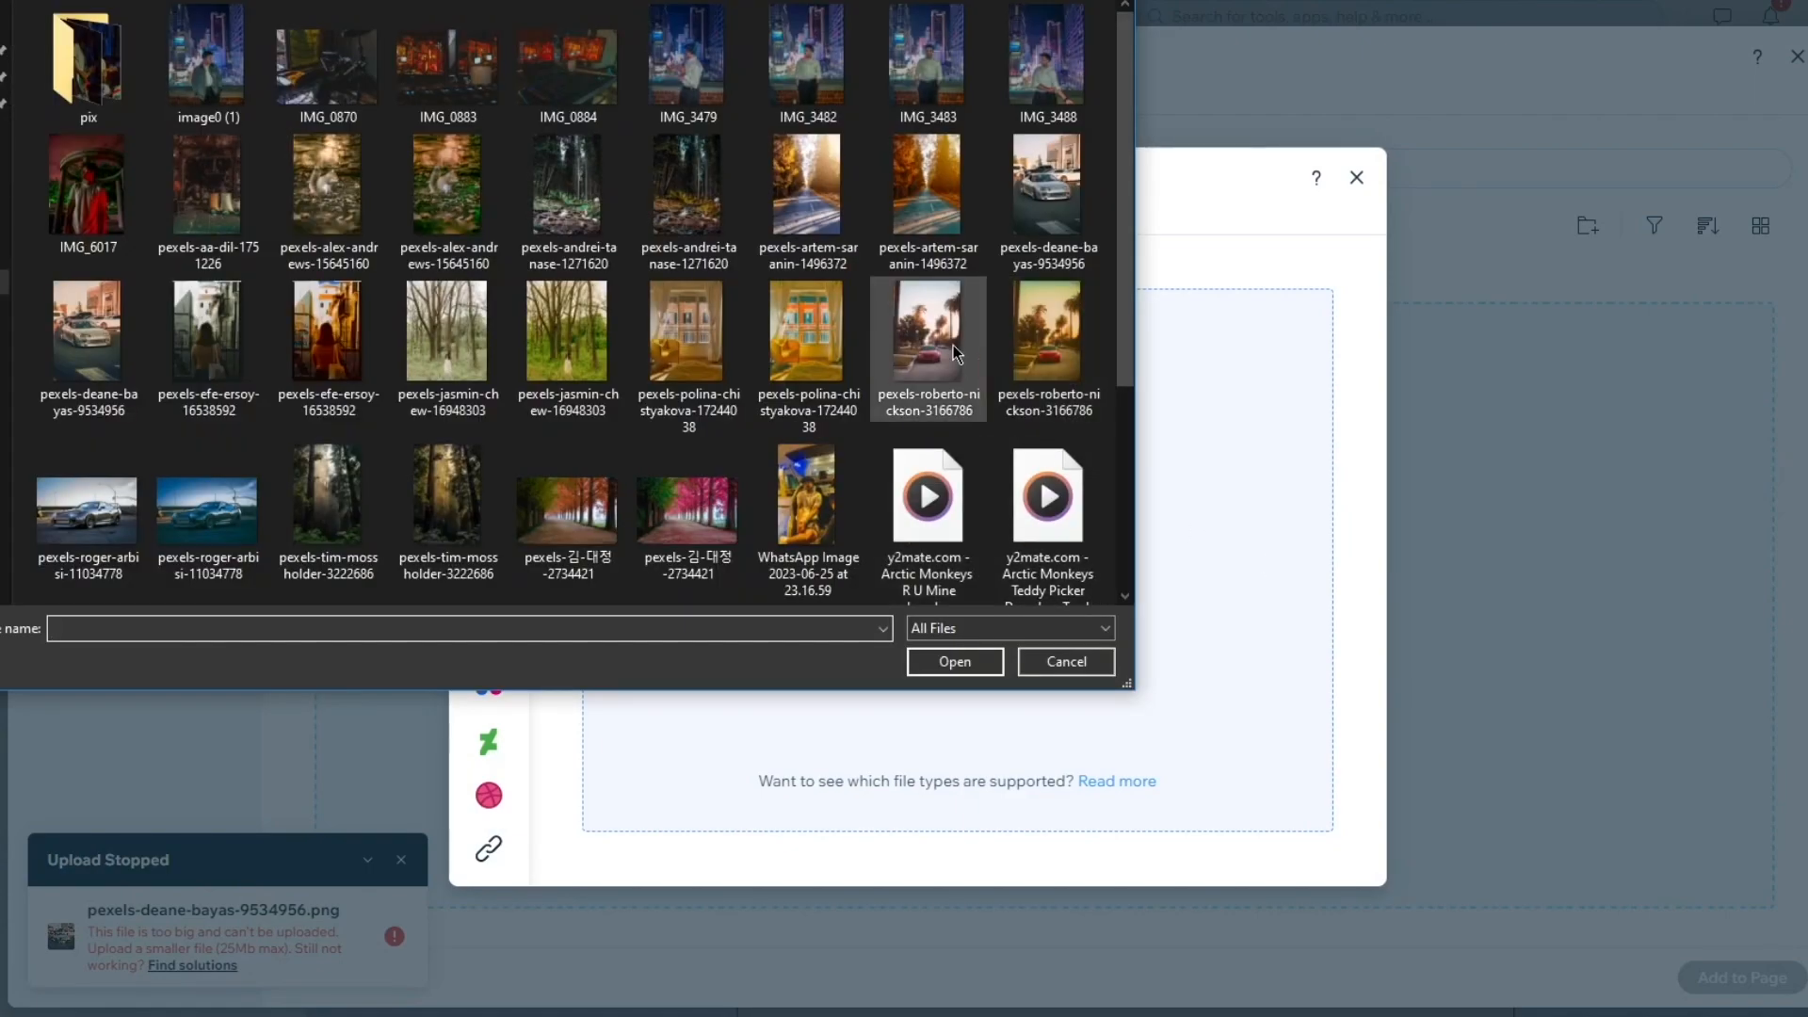
{"action": "double_click", "coordinate": [953, 345]}
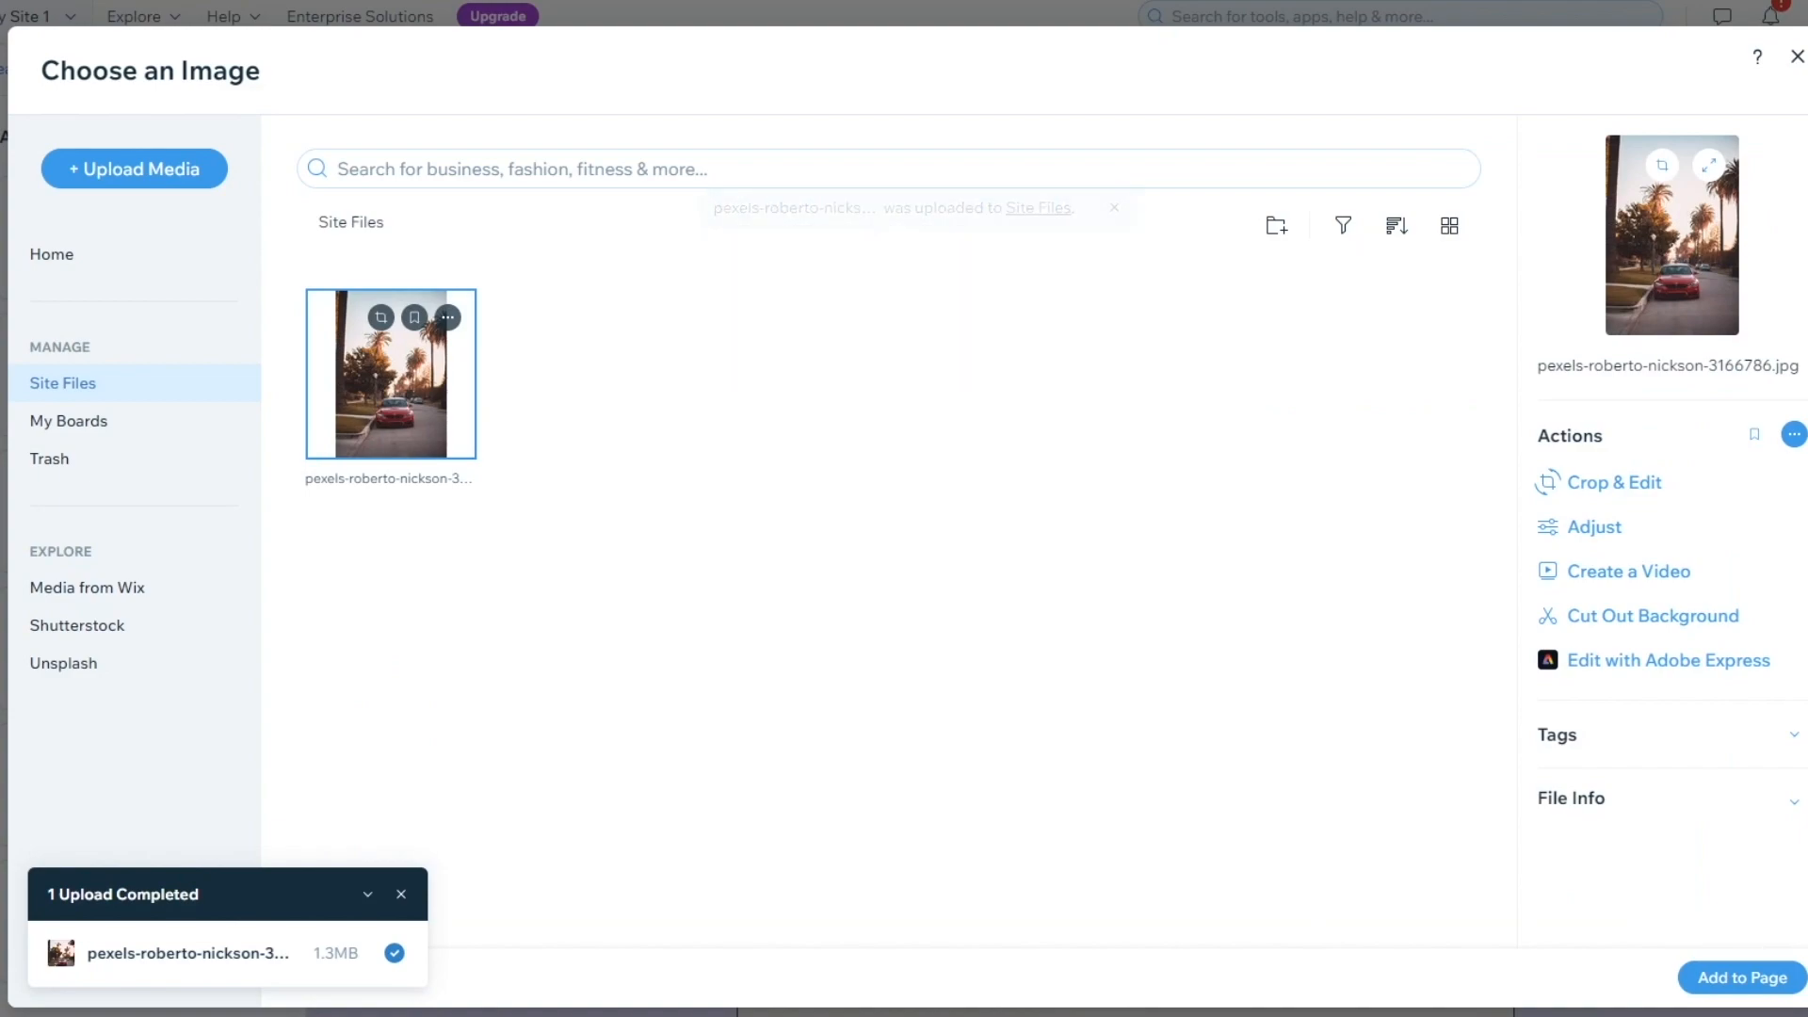
Place the uploaded palm-tree red car photo into the email
{"action": "left_click", "coordinate": [1746, 977]}
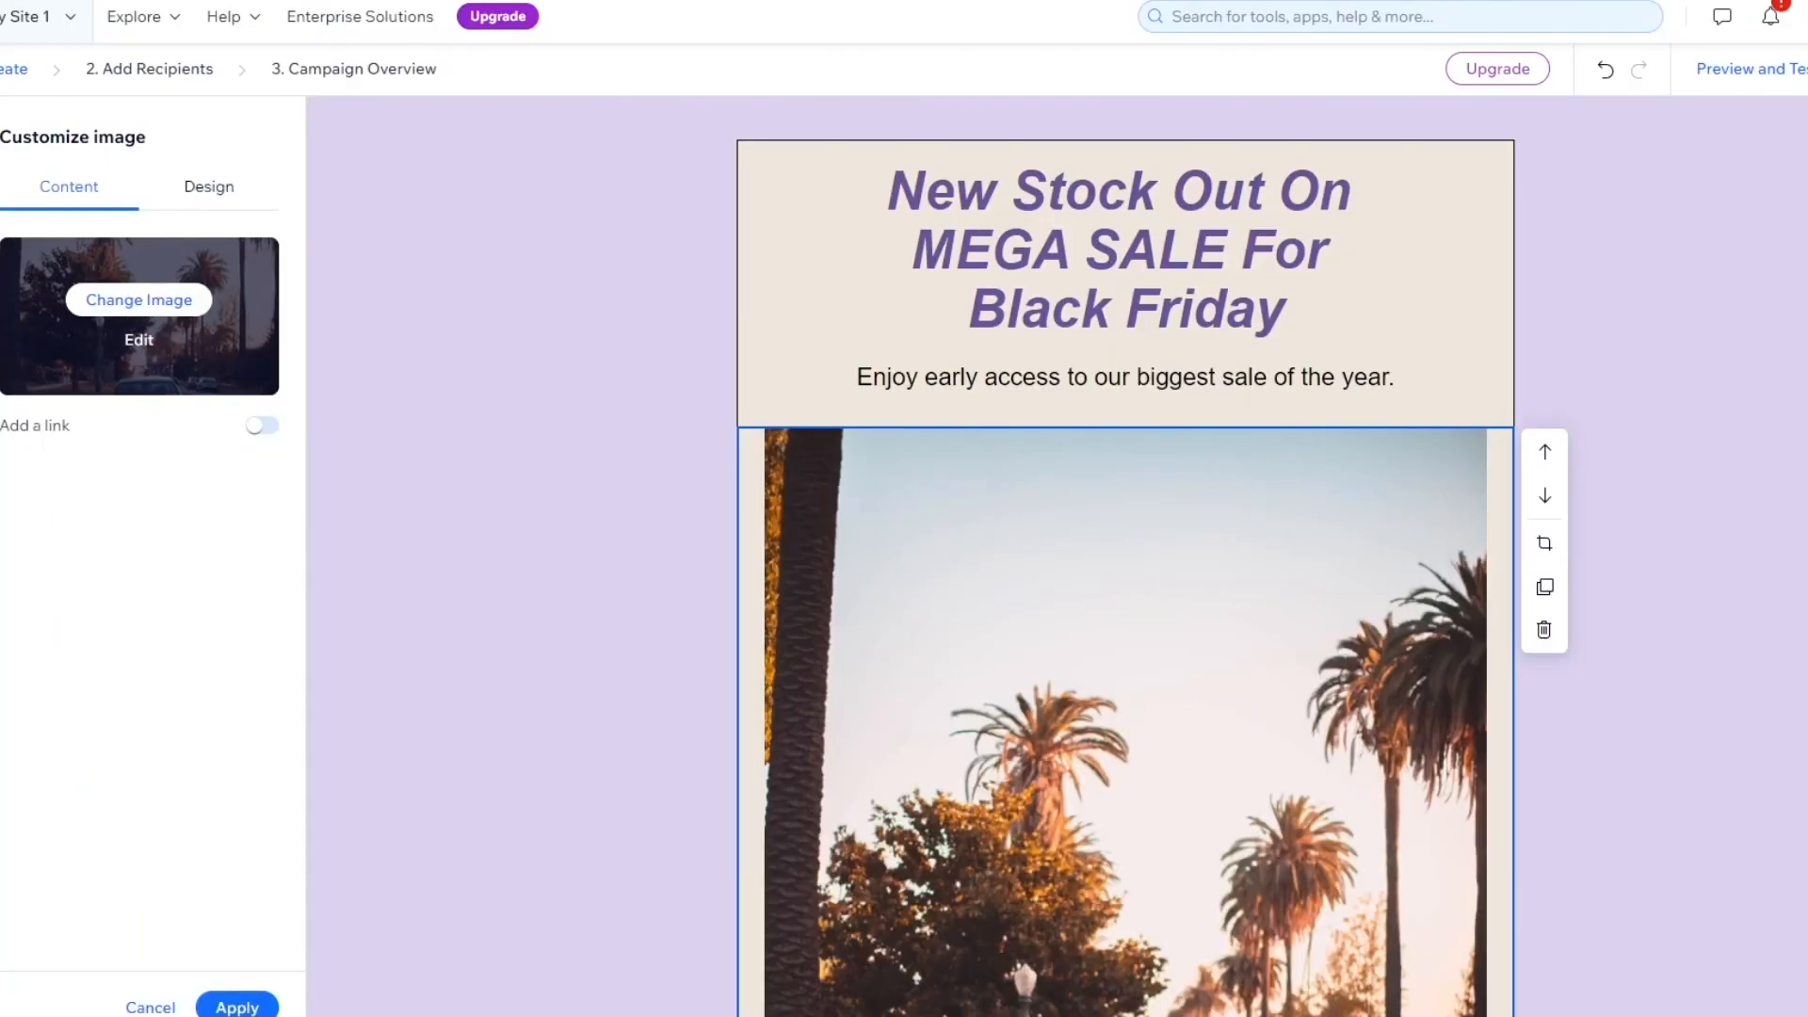
{"action": "scroll", "coordinate": [1492, 690], "scroll_direction": "down", "scroll_amount": 15}
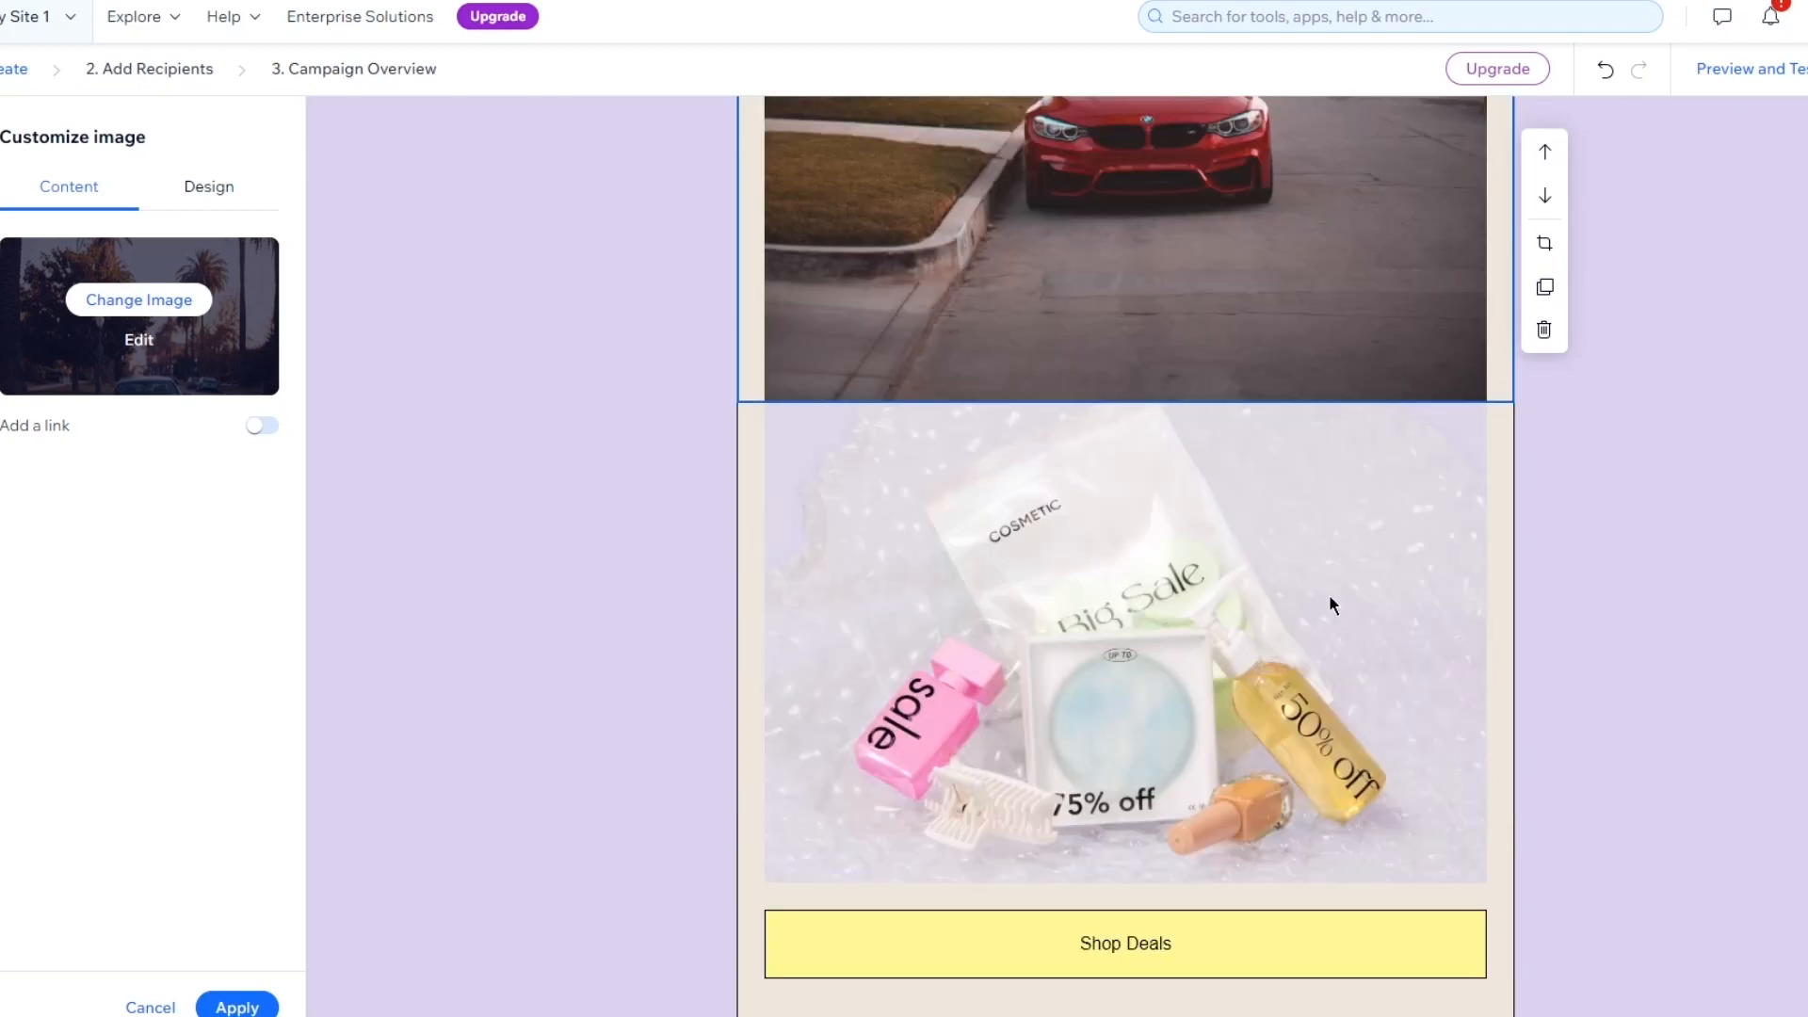
{"action": "scroll", "coordinate": [1356, 560], "scroll_direction": "up", "scroll_amount": 12}
{"action": "scroll", "coordinate": [1355, 559], "scroll_direction": "up", "scroll_amount": 2}
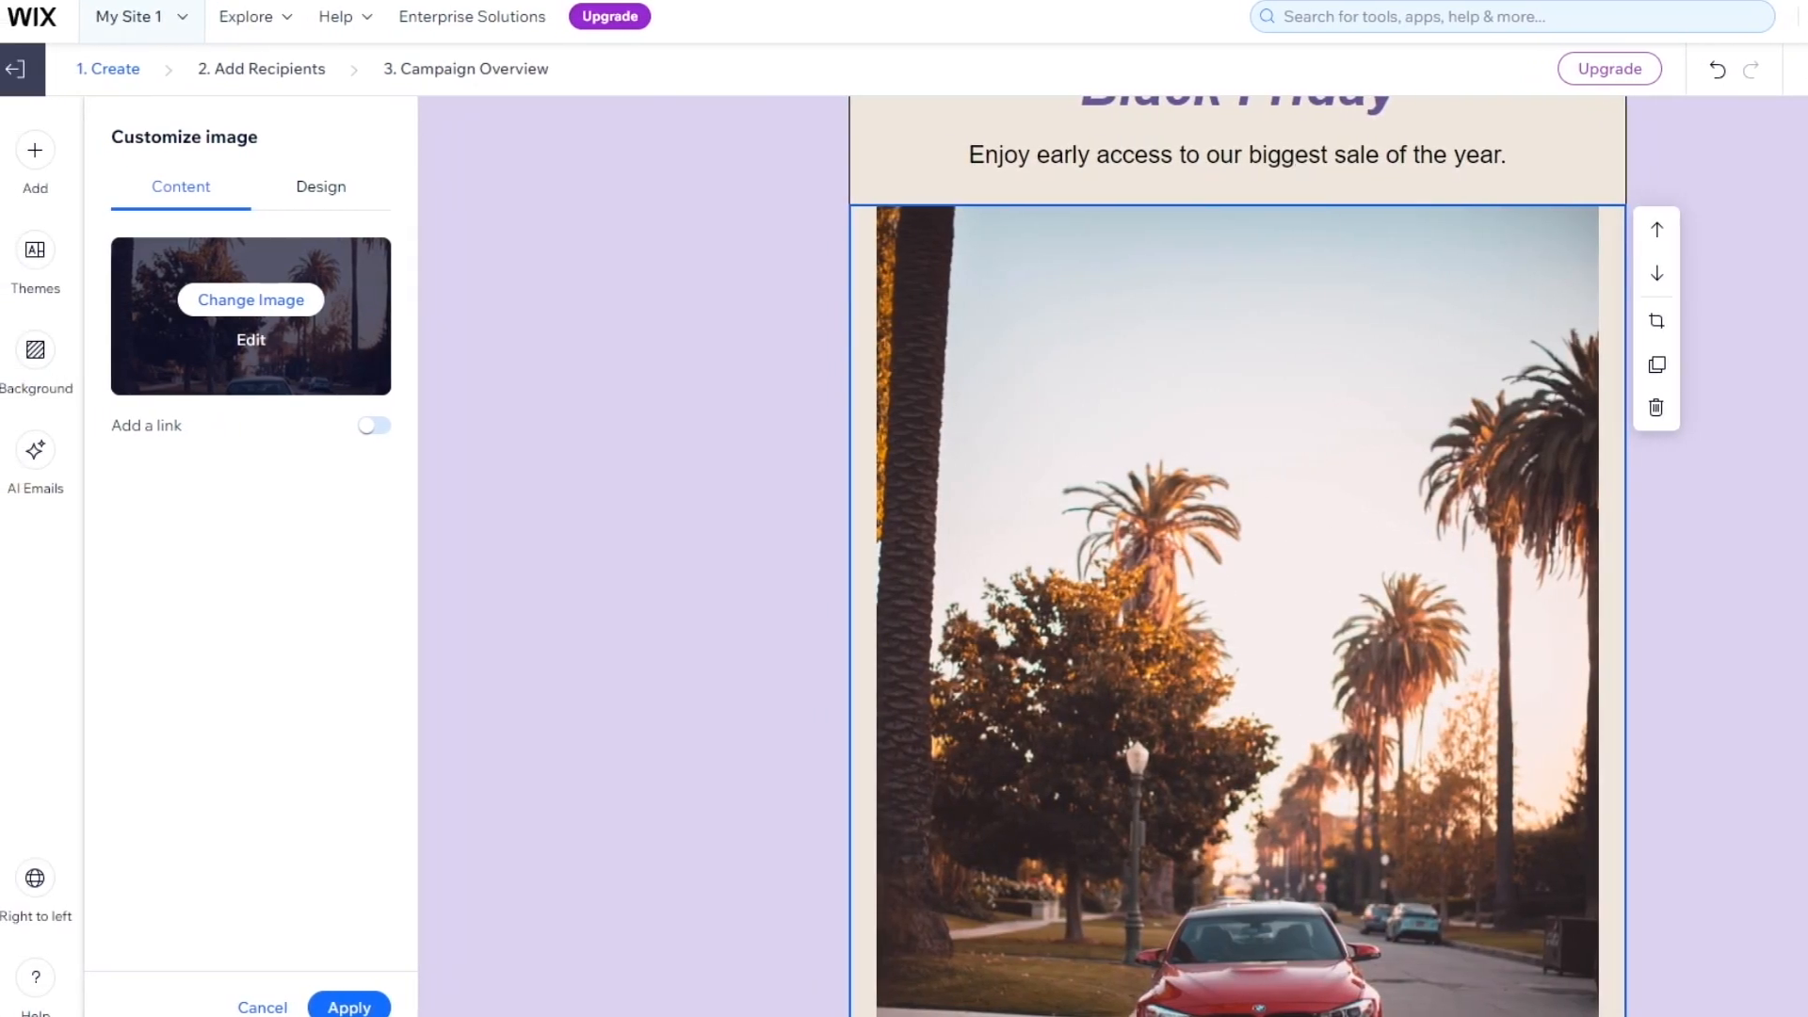
Delete the cosmetics product photo so the Shop Deals button follows the car image
{"action": "left_click", "coordinate": [1716, 416]}
{"action": "scroll", "coordinate": [1545, 416], "scroll_direction": "down", "scroll_amount": 10}
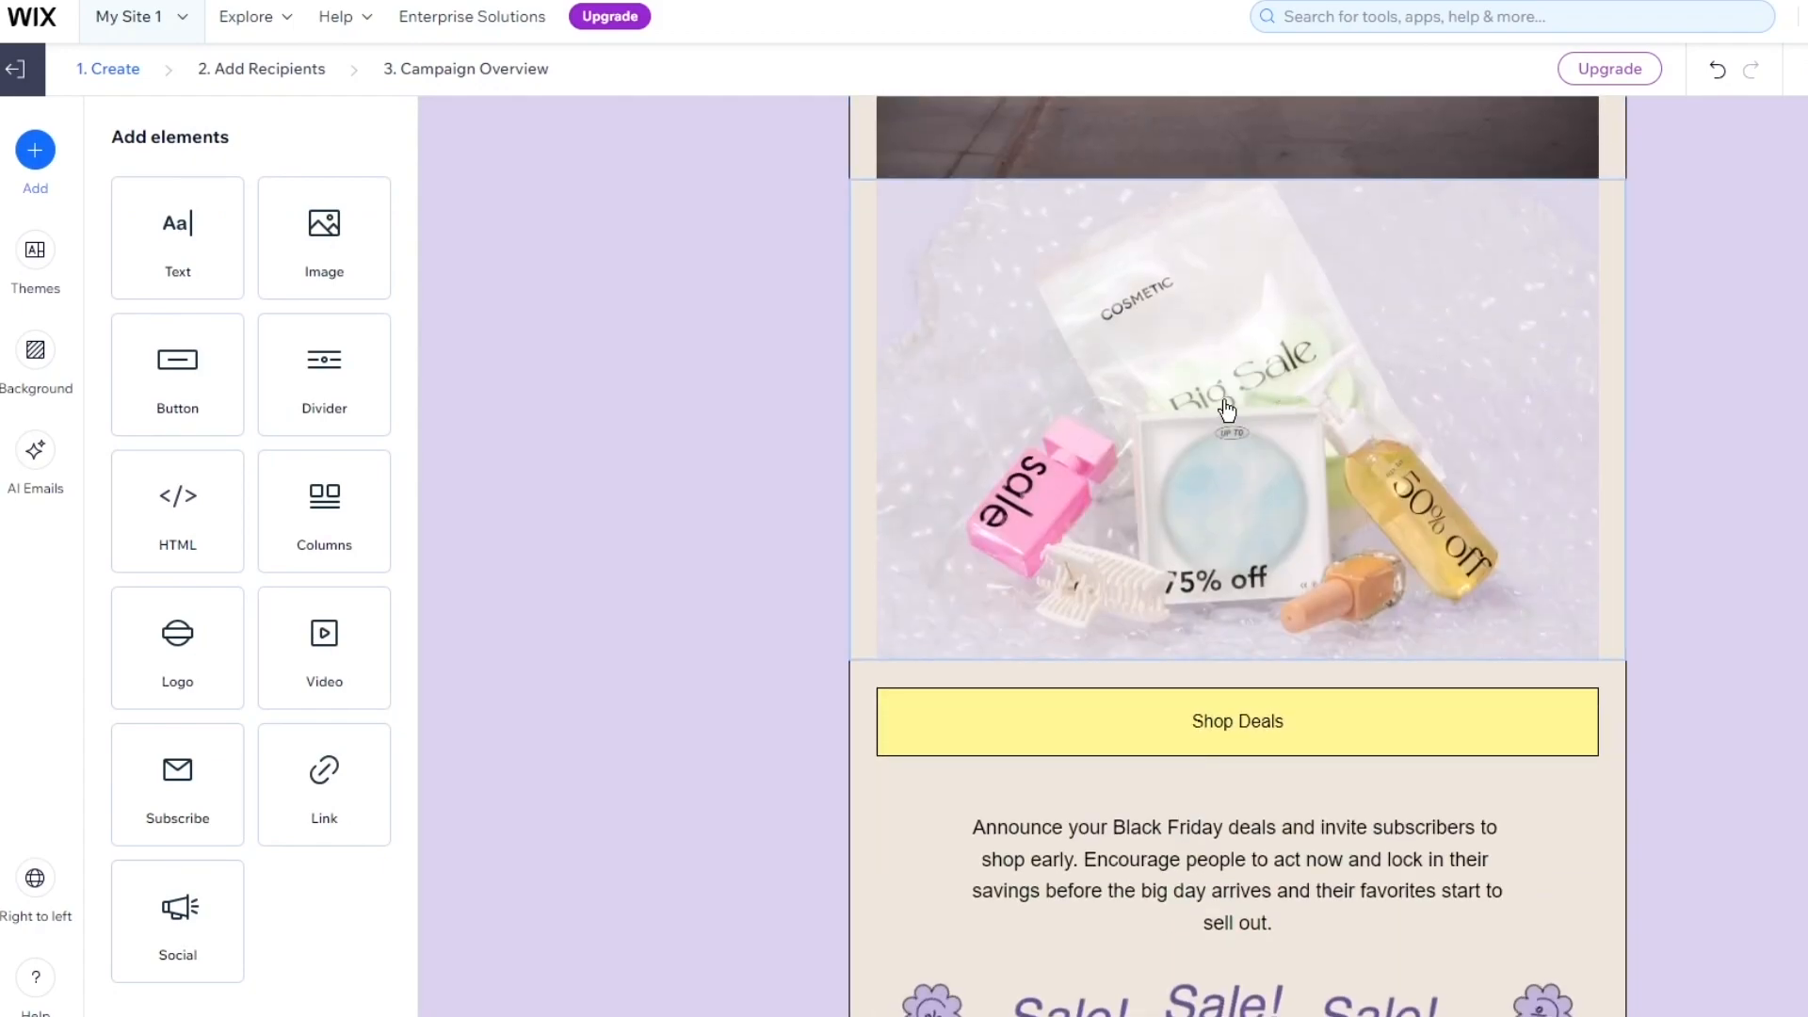
{"action": "left_click", "coordinate": [1262, 403]}
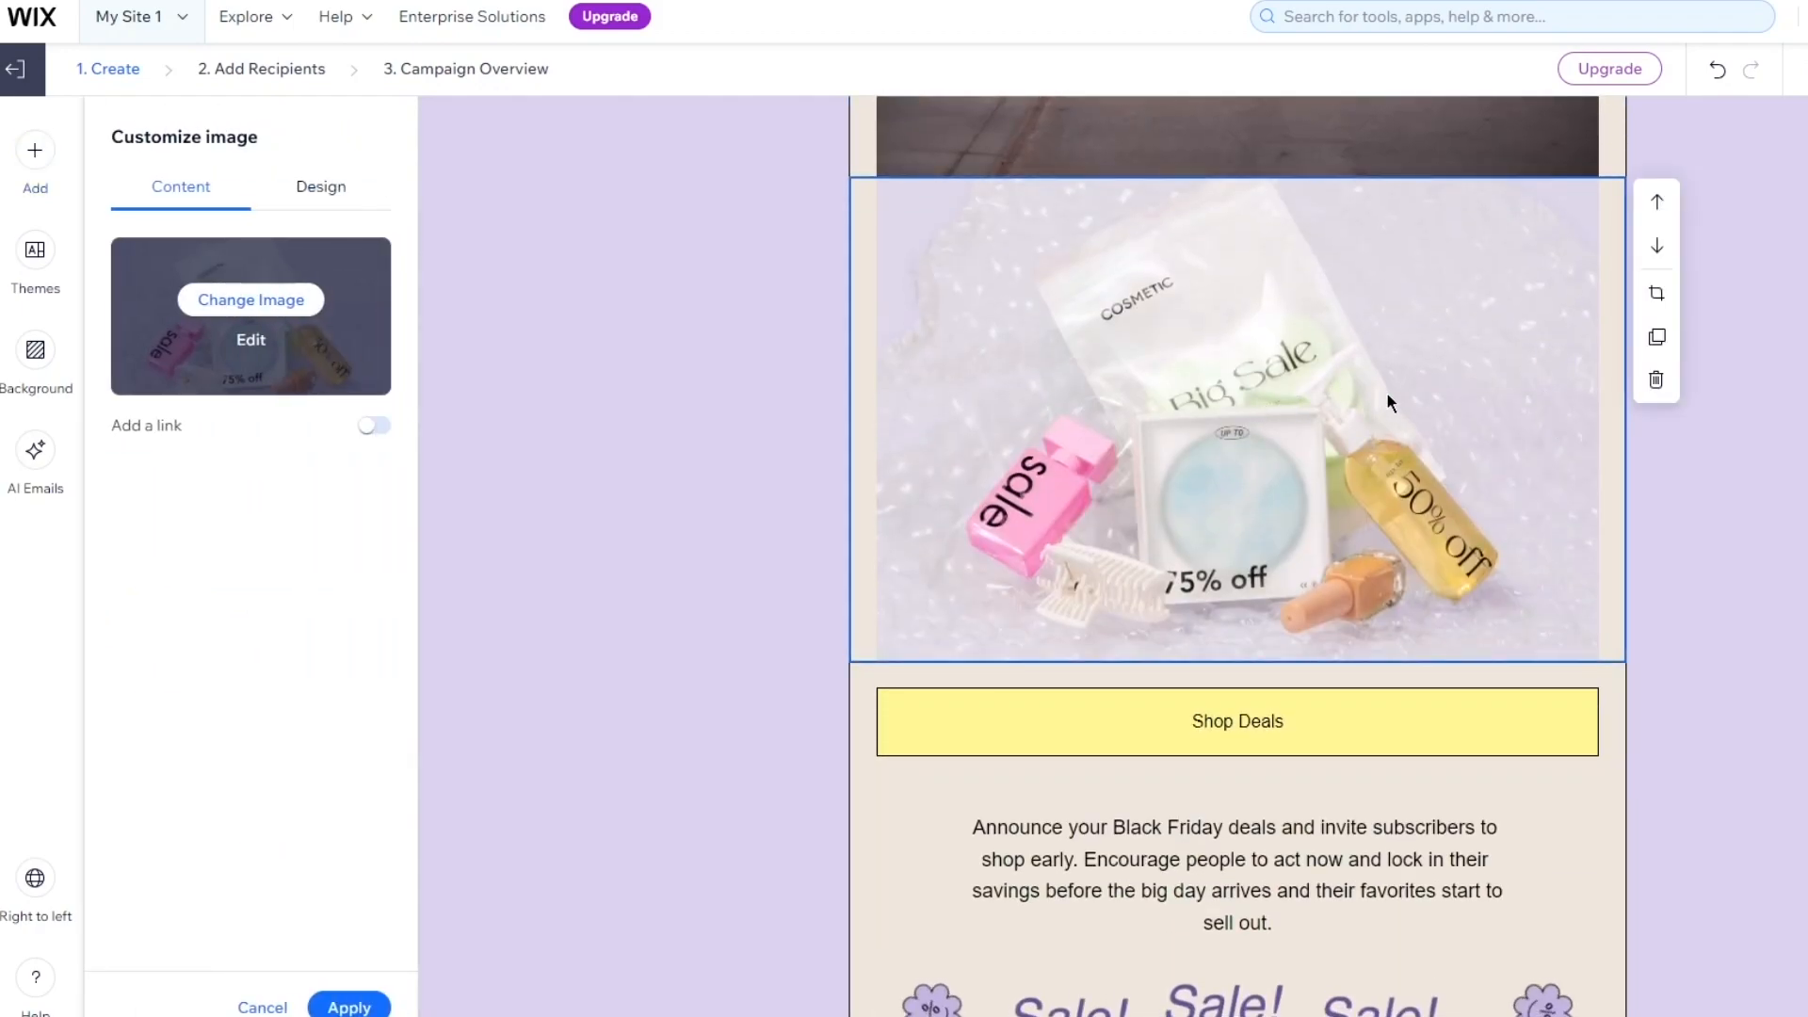
{"action": "left_click", "coordinate": [1656, 379]}
{"action": "scroll", "coordinate": [1534, 464], "scroll_direction": "up", "scroll_amount": 10}
{"action": "scroll", "coordinate": [1375, 376], "scroll_direction": "down", "scroll_amount": 3}
{"action": "scroll", "coordinate": [1375, 377], "scroll_direction": "down", "scroll_amount": 5}
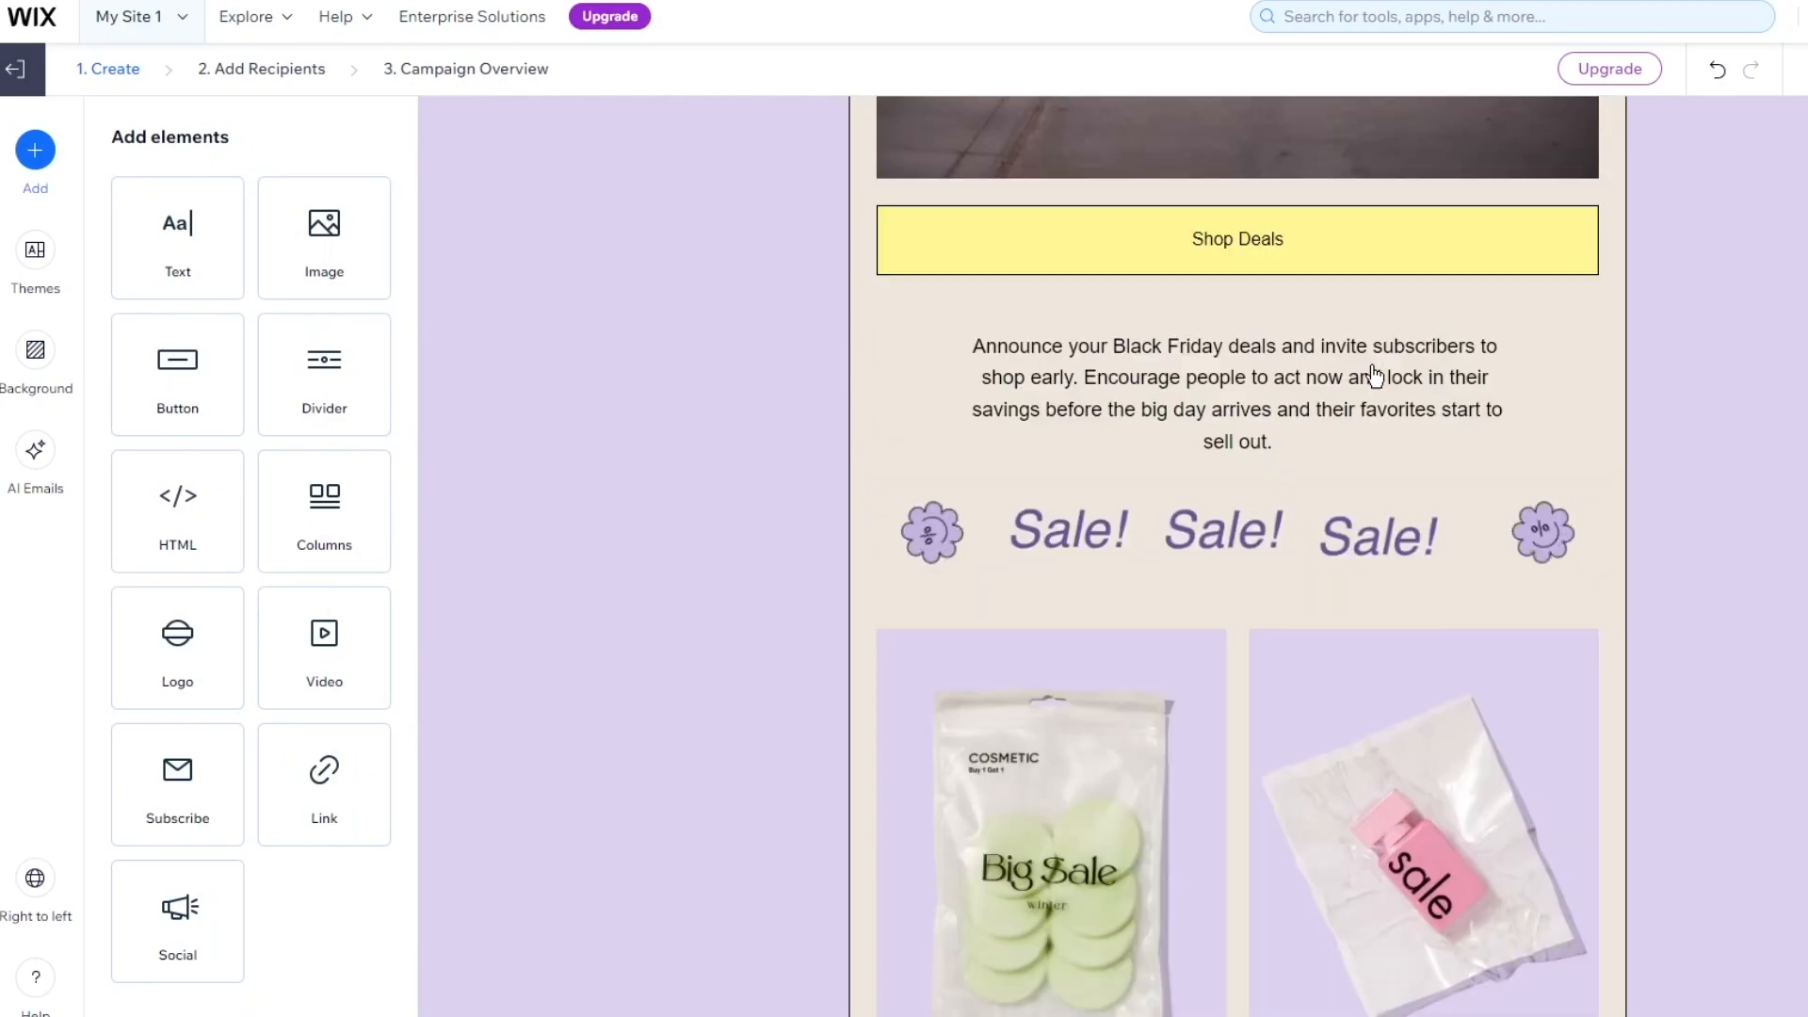
{"action": "left_click", "coordinate": [1382, 236]}
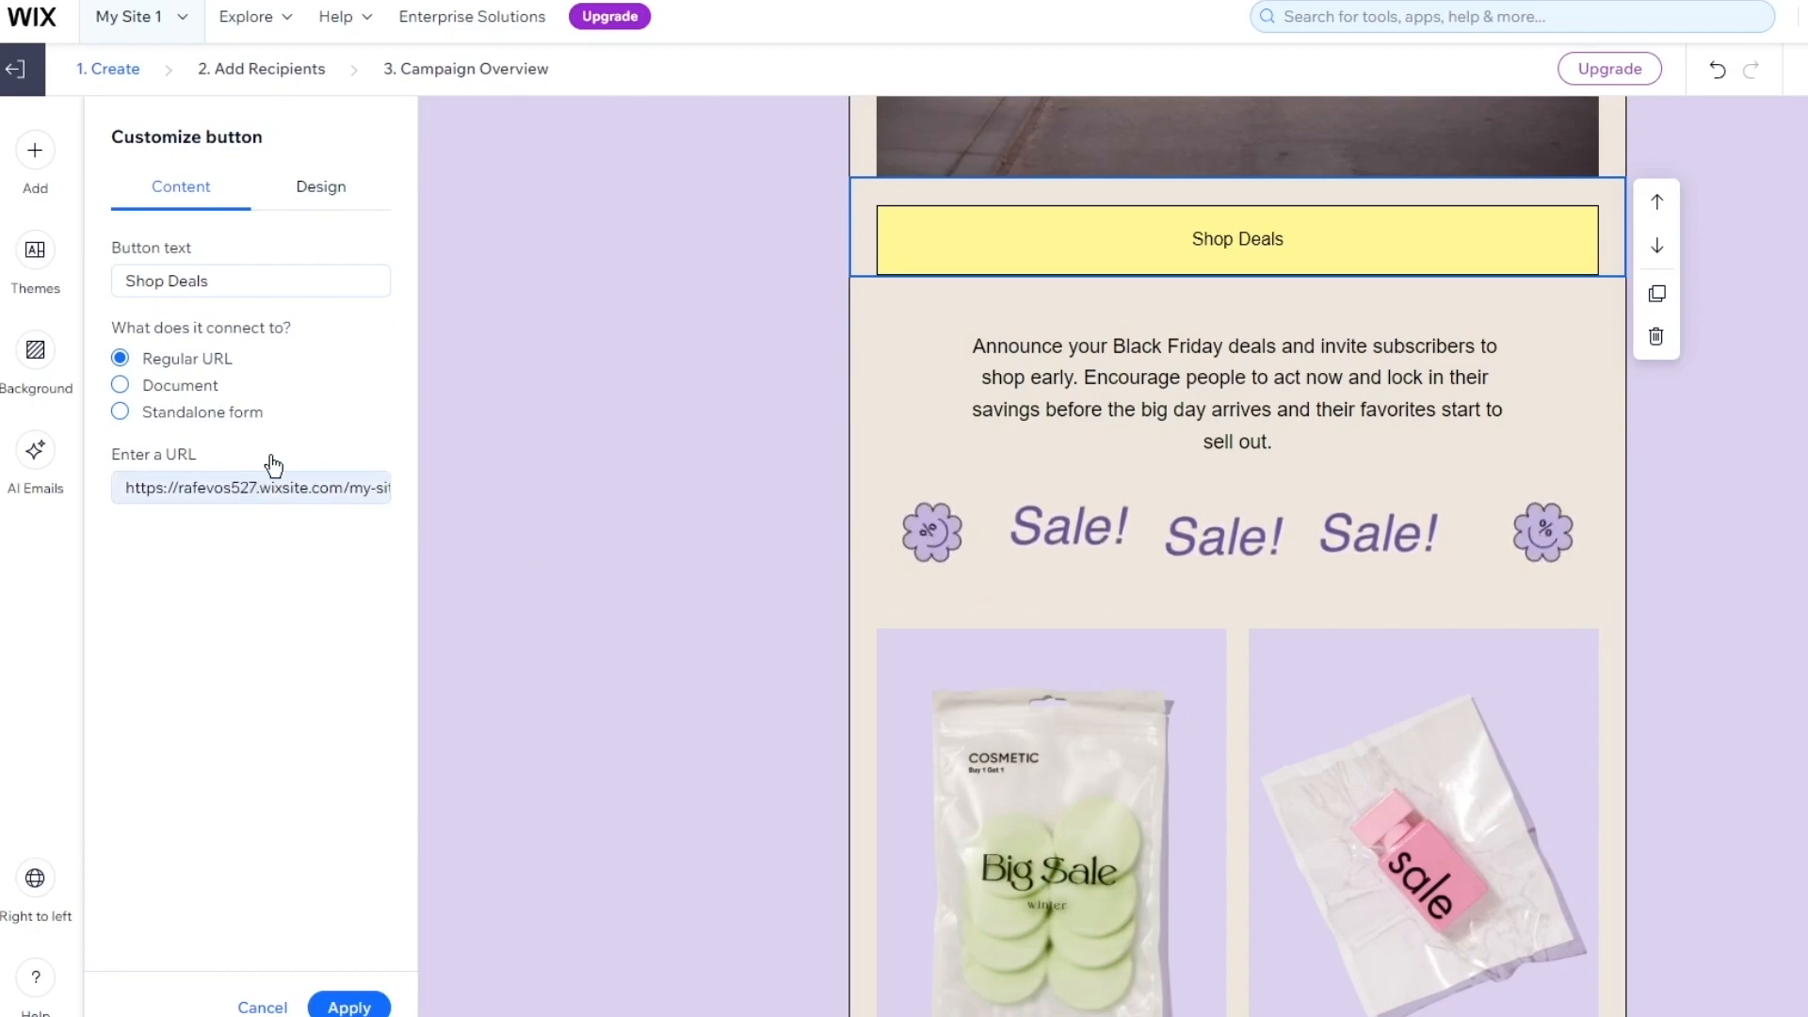
{"action": "scroll", "coordinate": [1194, 476], "scroll_direction": "down", "scroll_amount": 3}
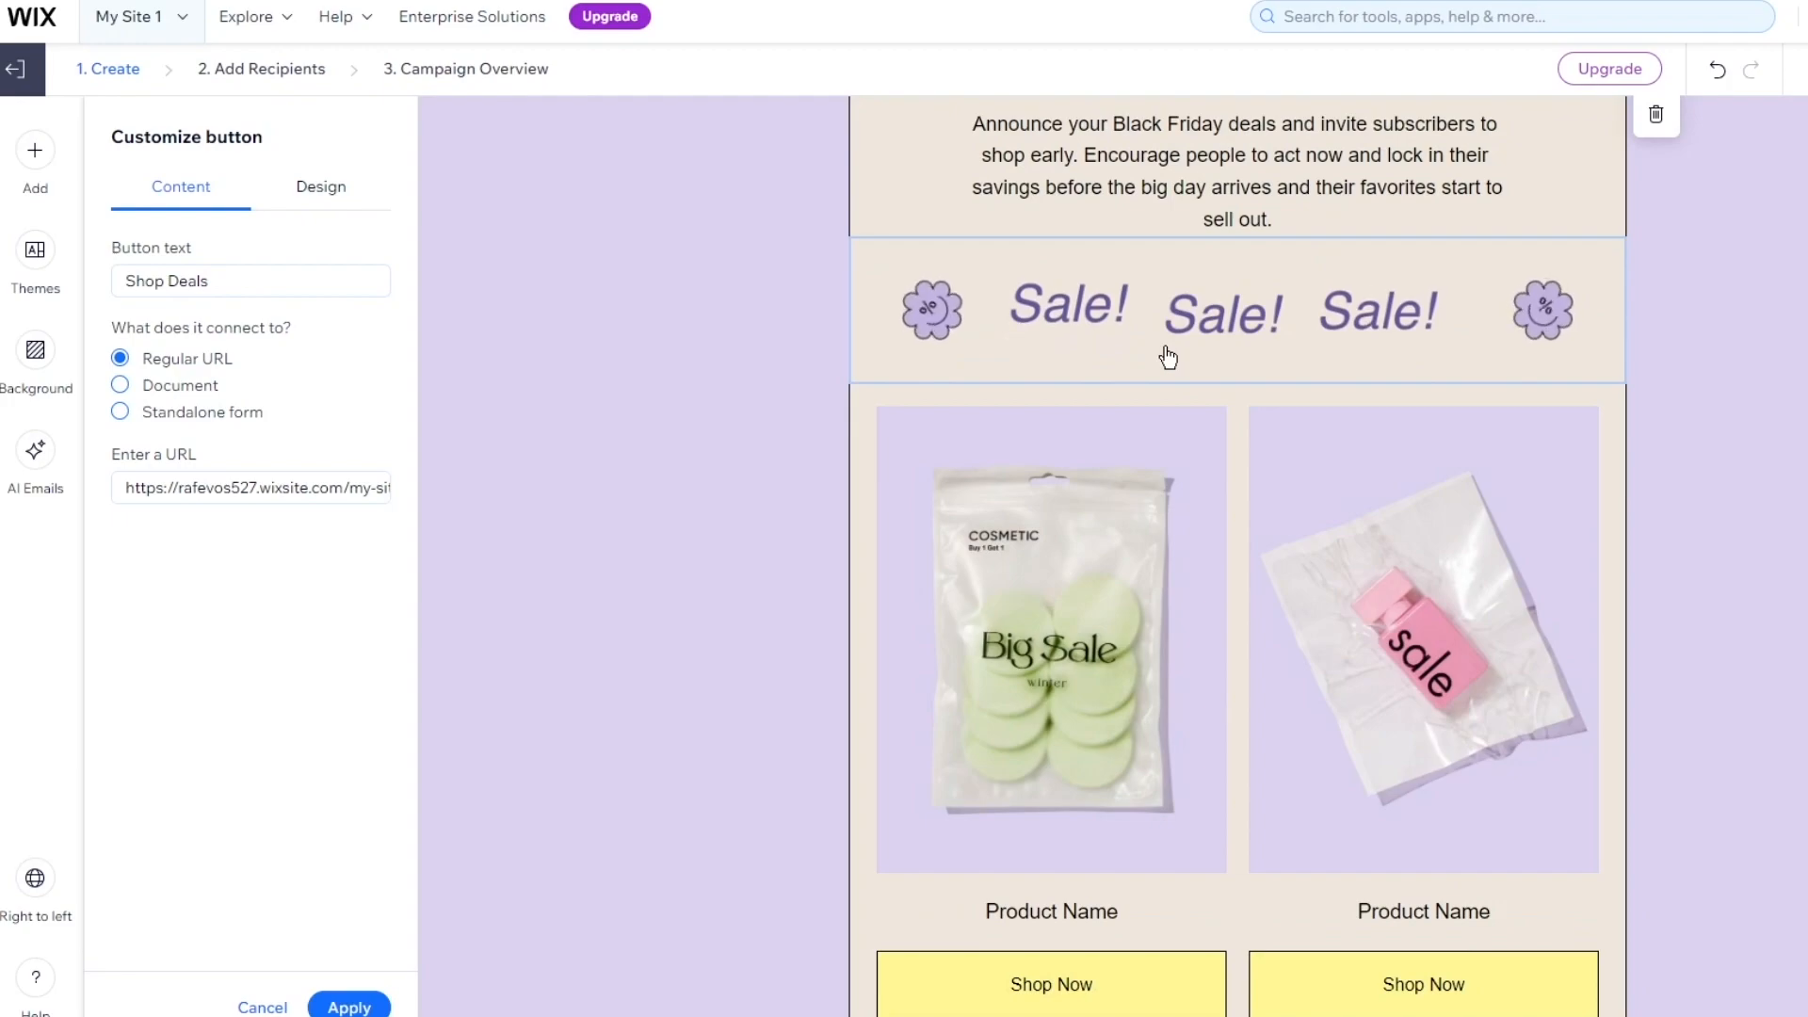
{"action": "left_click", "coordinate": [1111, 314]}
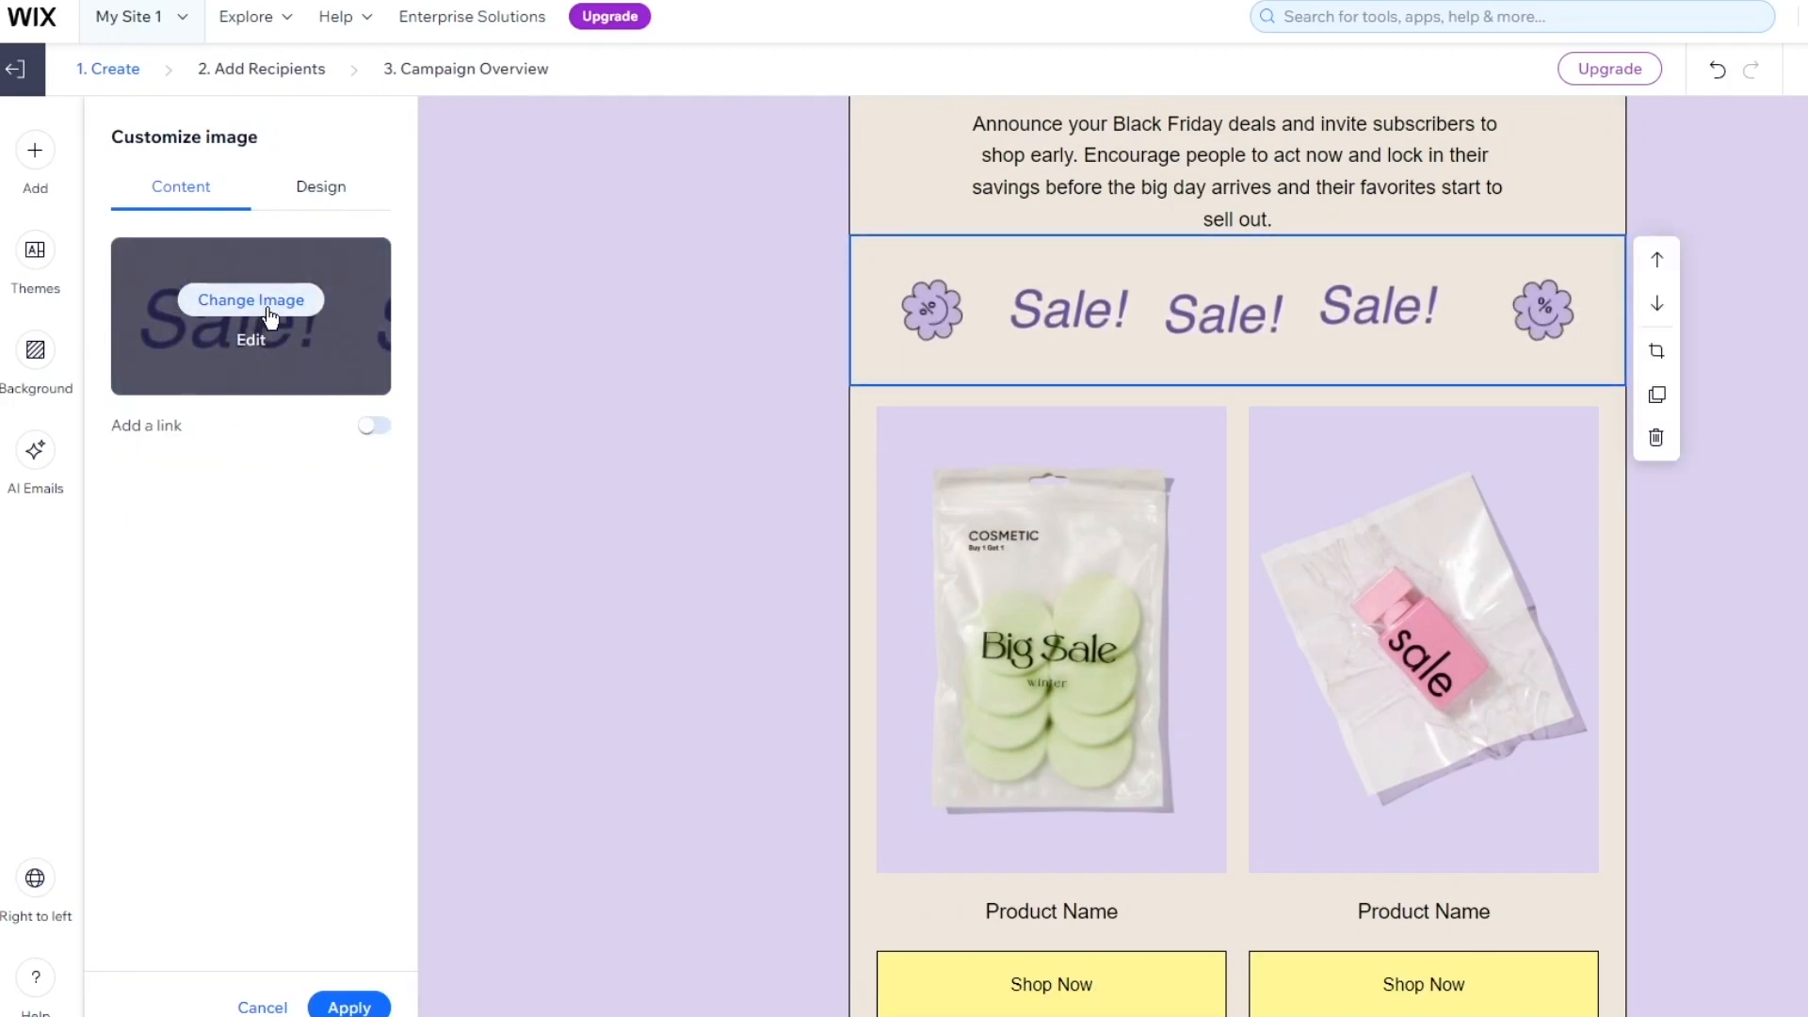
{"action": "left_click", "coordinate": [321, 191]}
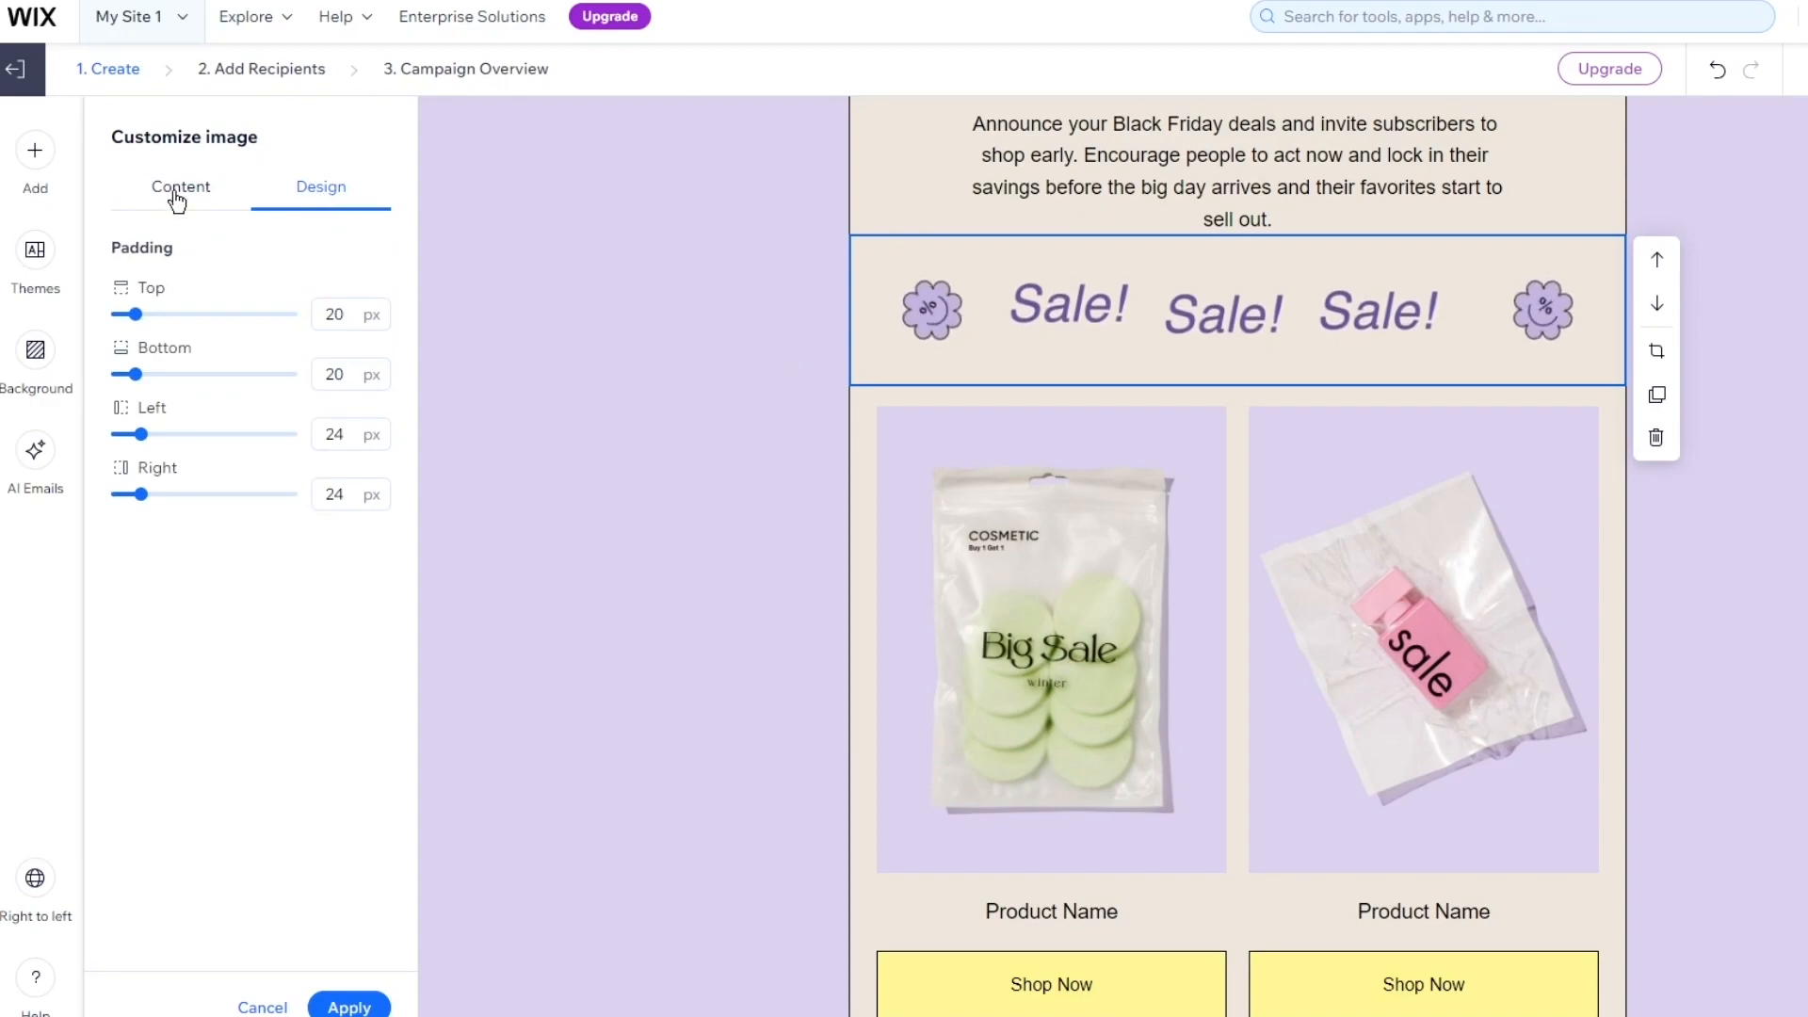
{"action": "left_click", "coordinate": [182, 207]}
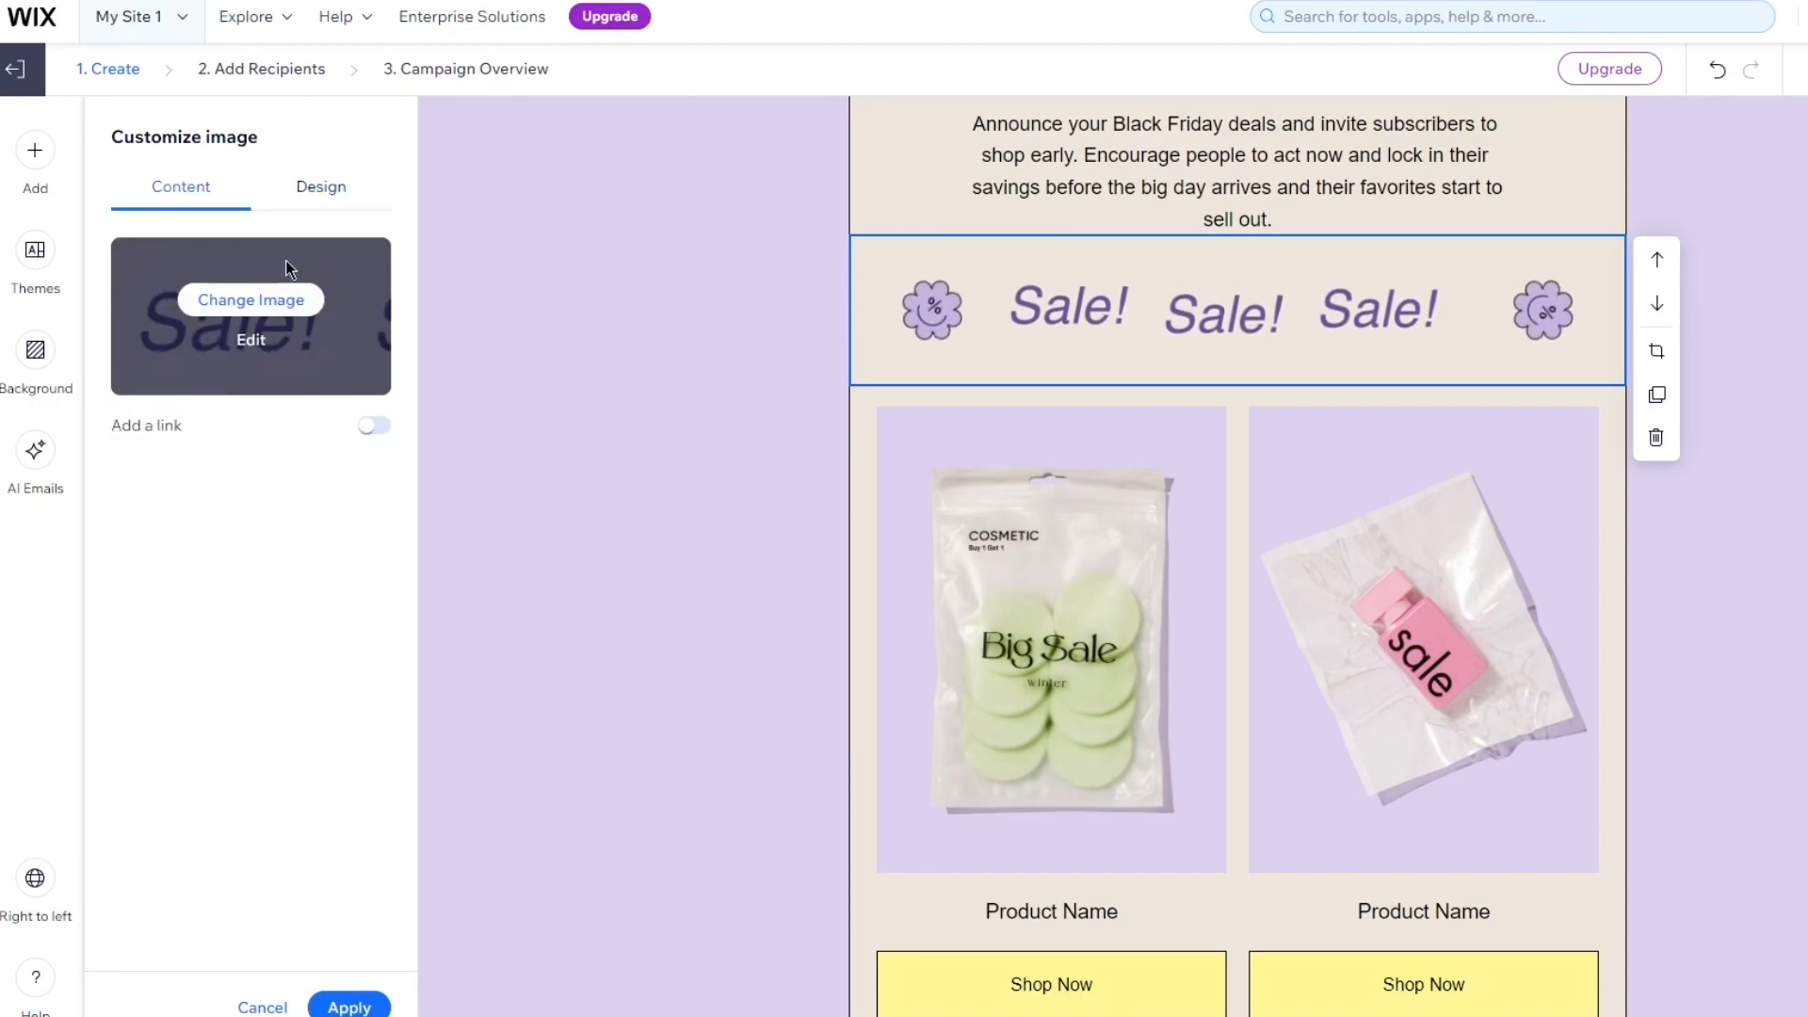
{"action": "left_click", "coordinate": [254, 341]}
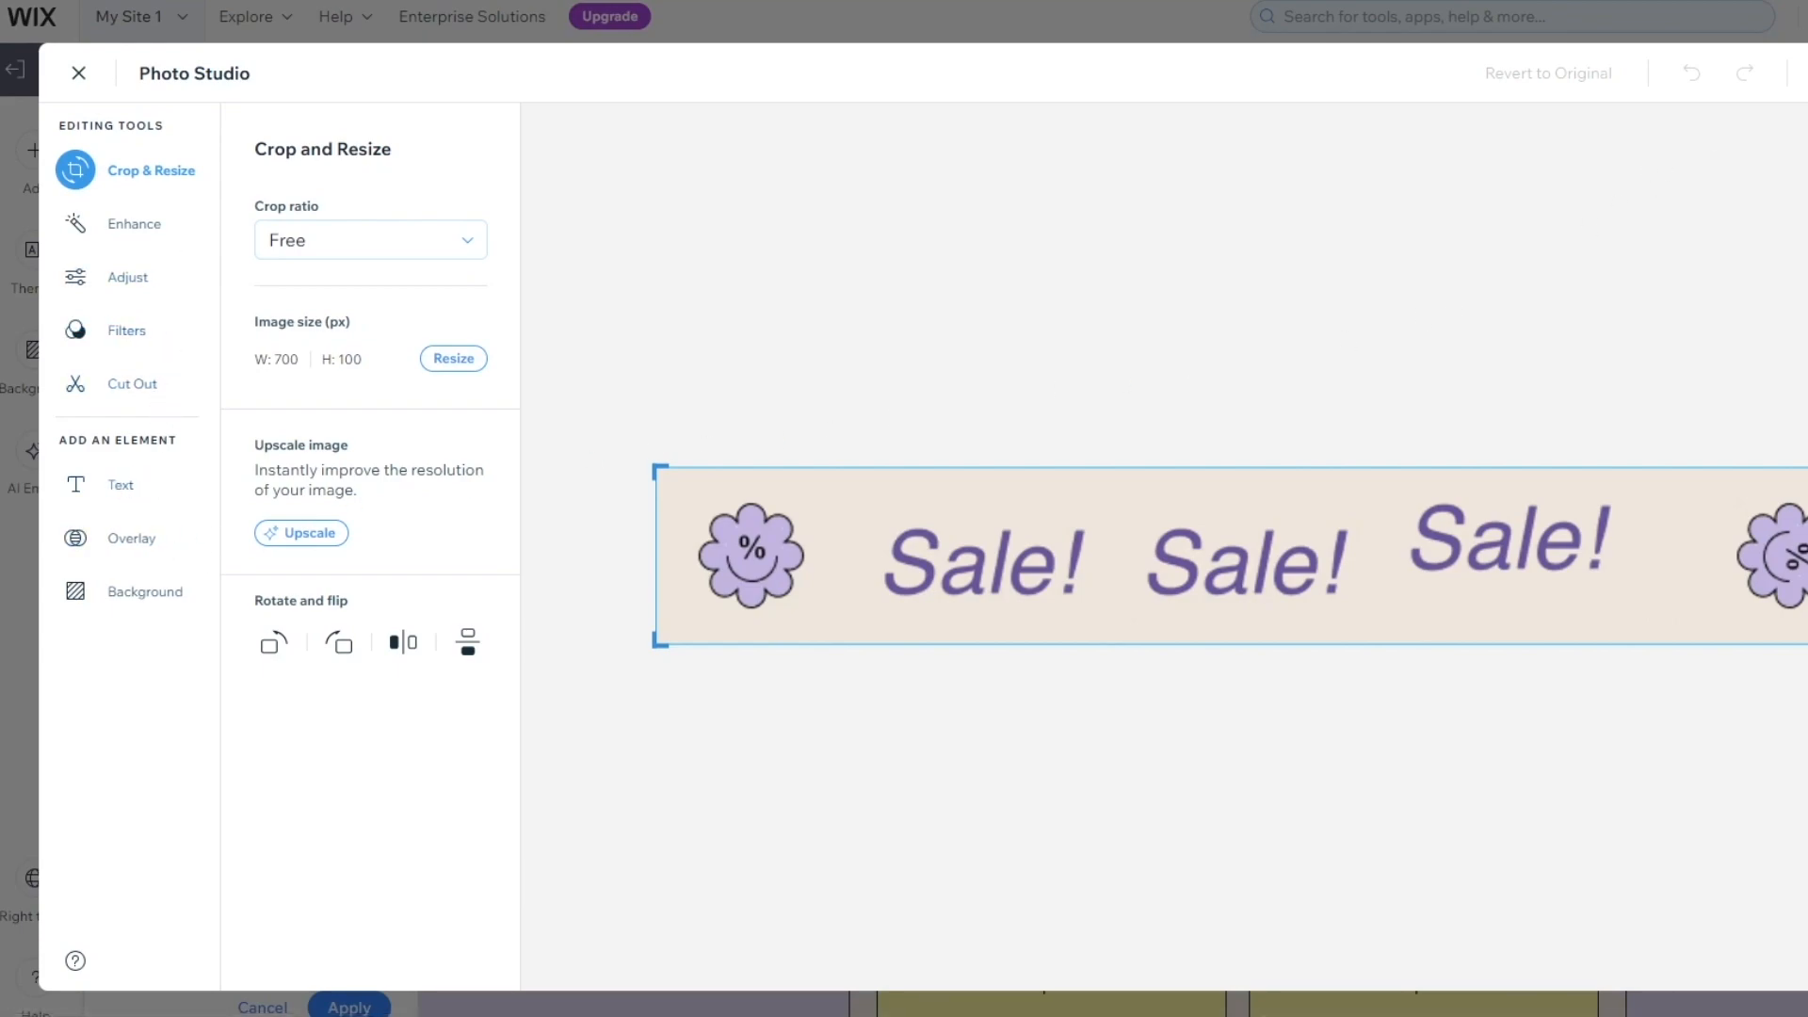
{"action": "key", "text": "Escape"}
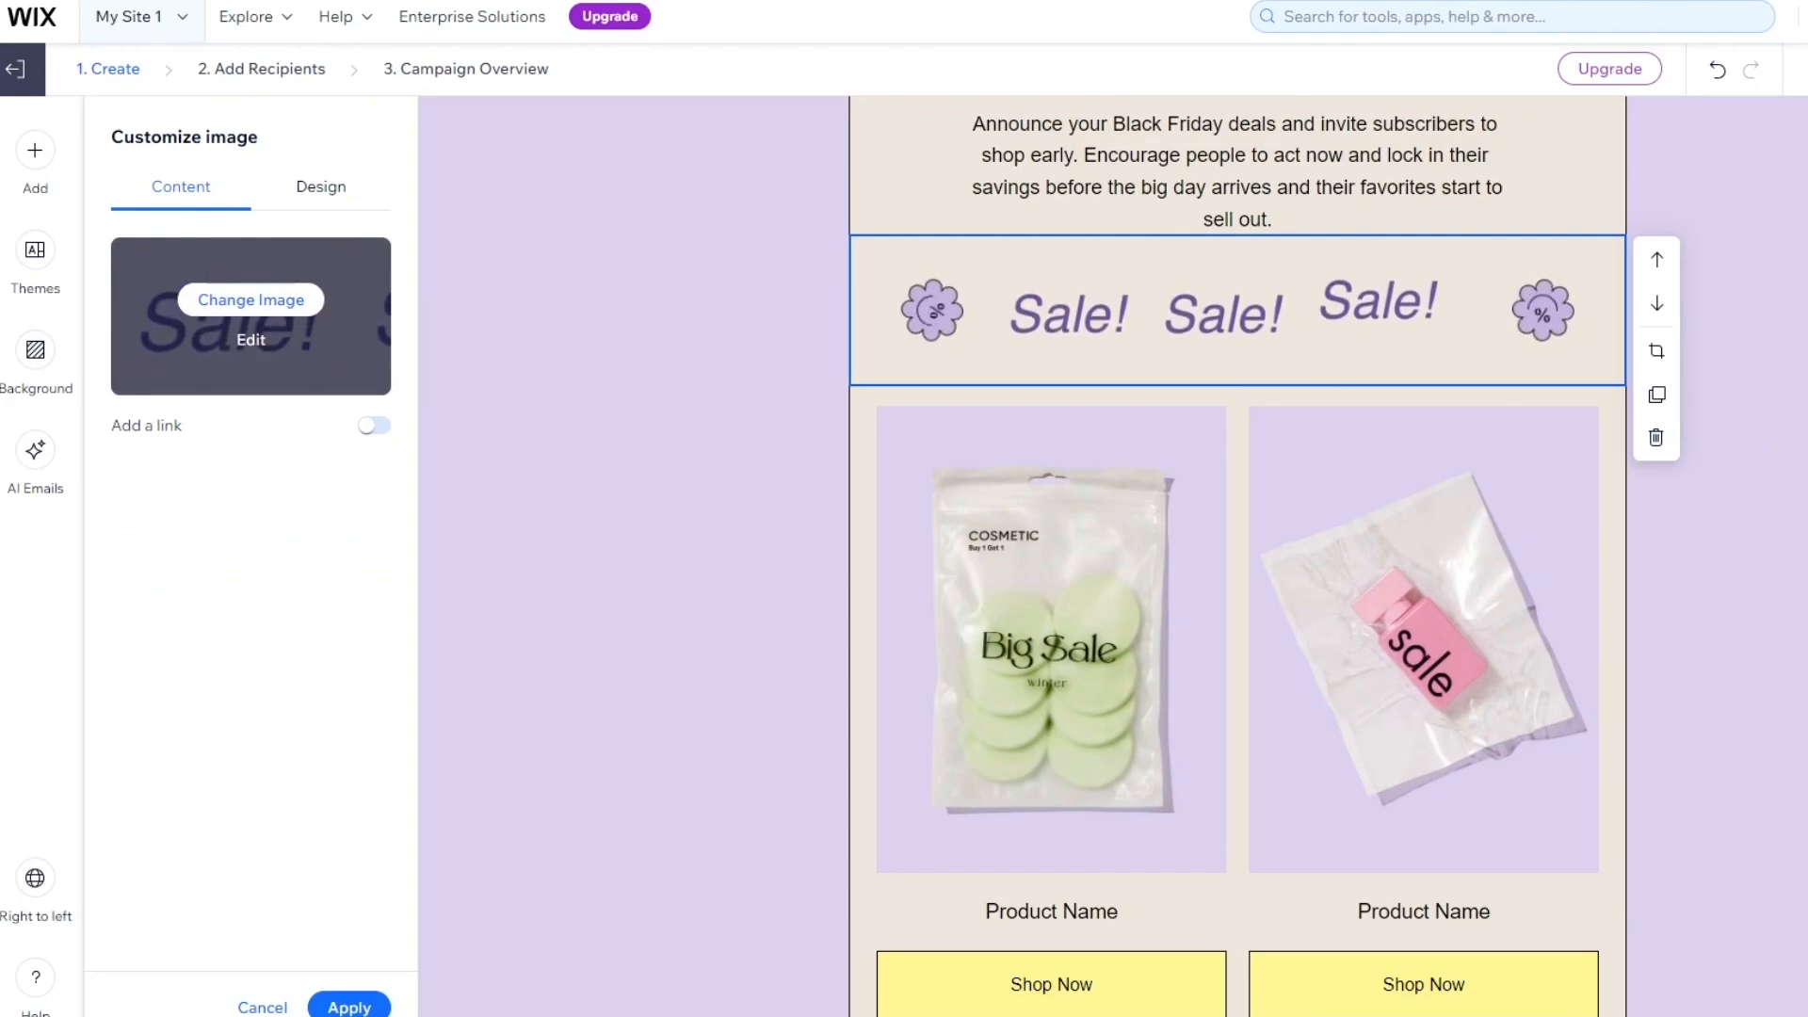
{"action": "scroll", "coordinate": [1686, 499], "scroll_direction": "down", "scroll_amount": 3}
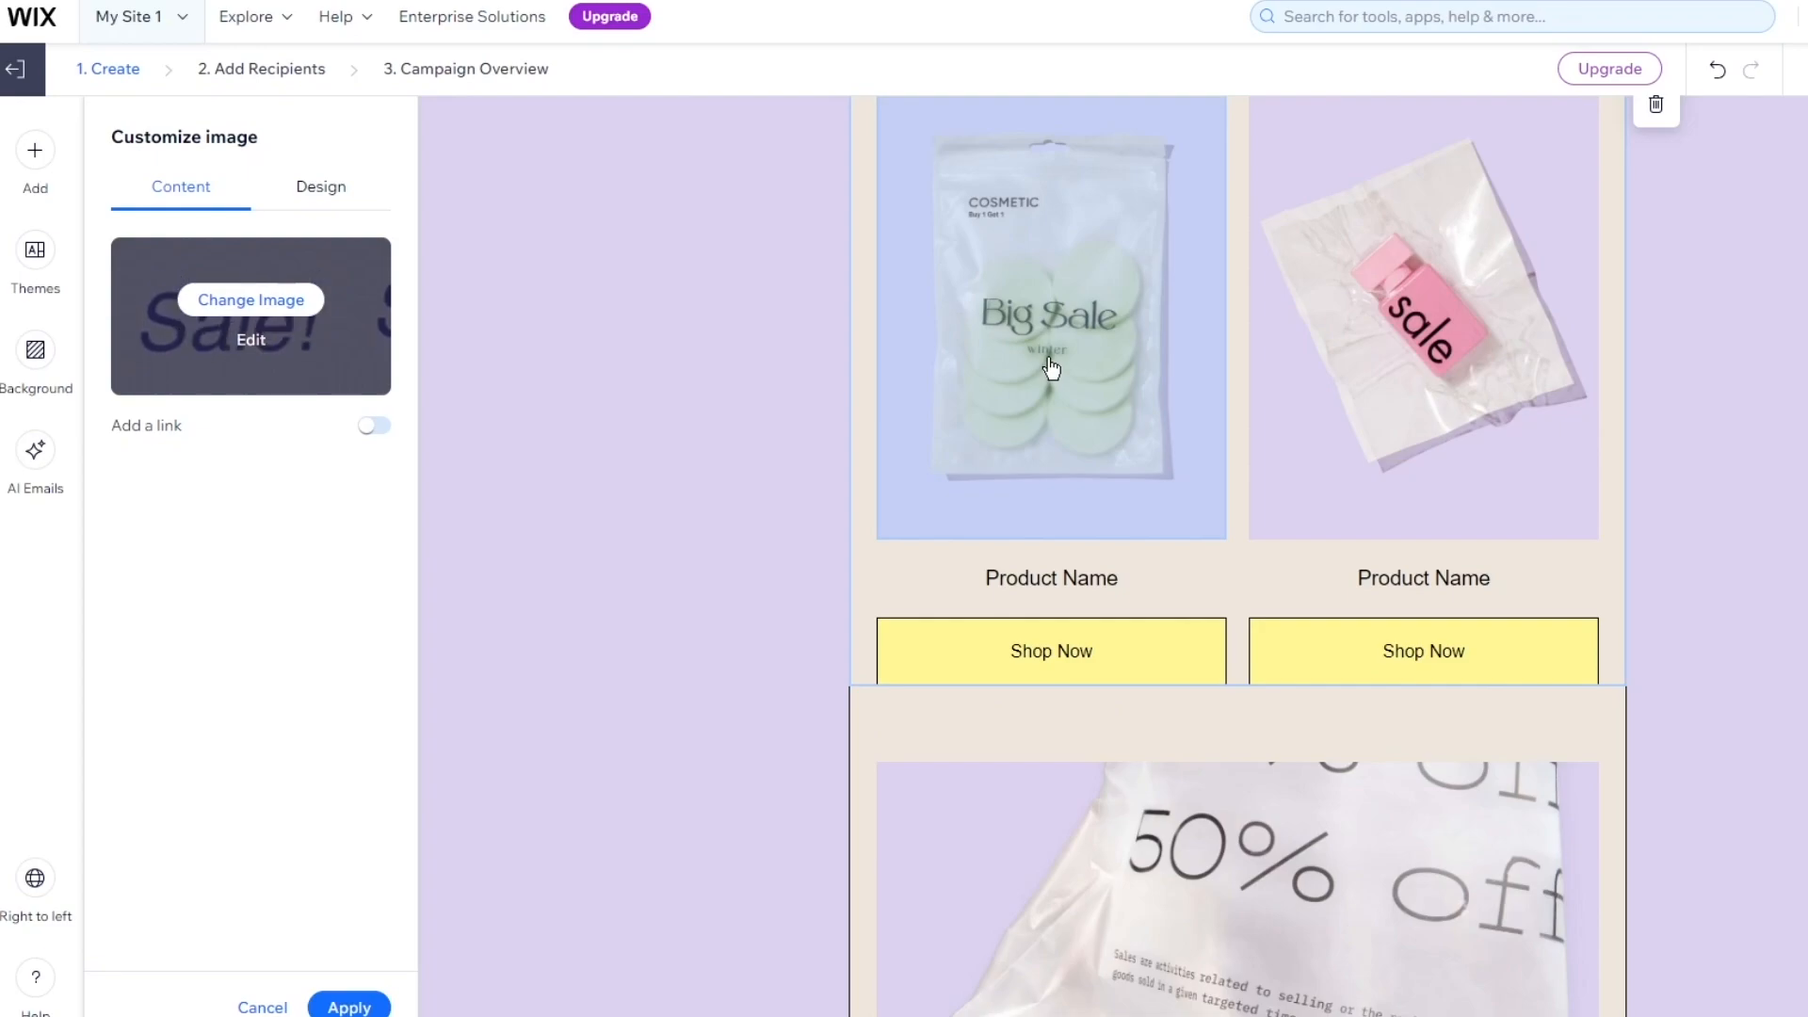
{"action": "scroll", "coordinate": [1029, 528], "scroll_direction": "down", "scroll_amount": 5}
{"action": "scroll", "coordinate": [1477, 496], "scroll_direction": "up", "scroll_amount": 15}
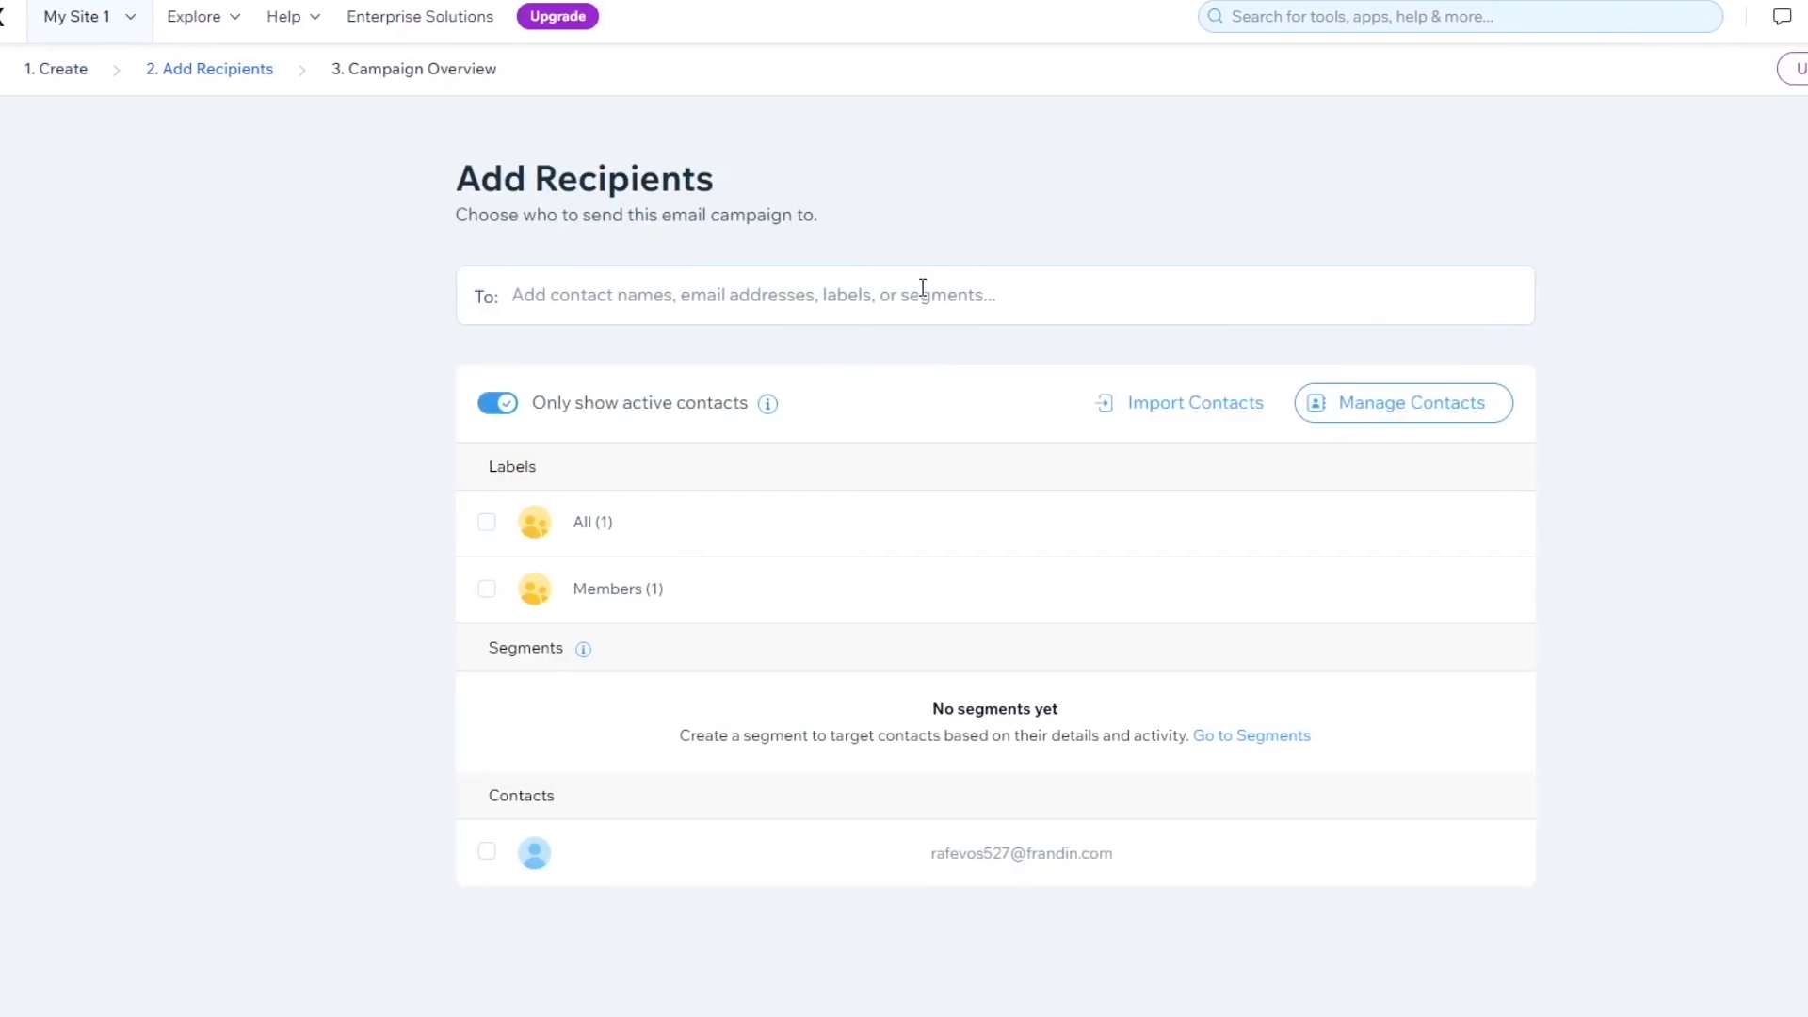
On Add Recipients, enter a recipient's e-mail address in the To field and add it
{"action": "left_click", "coordinate": [756, 293]}
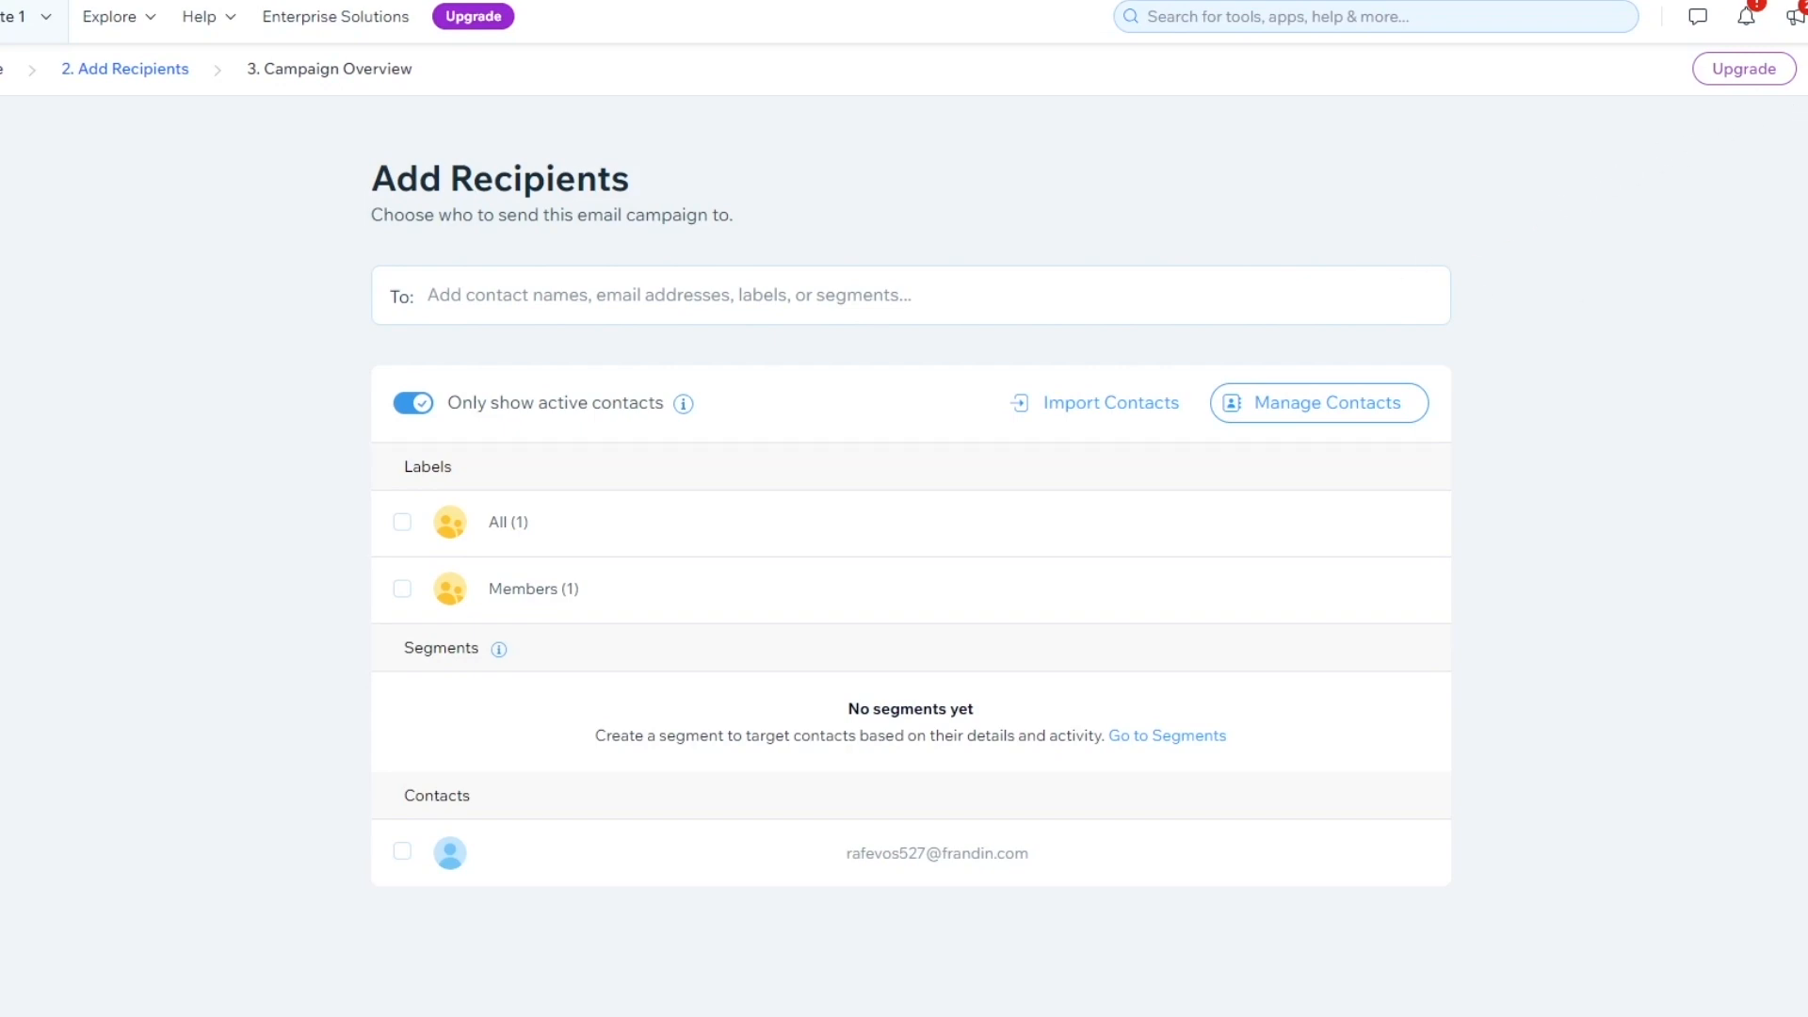
{"action": "left_click", "coordinate": [729, 305]}
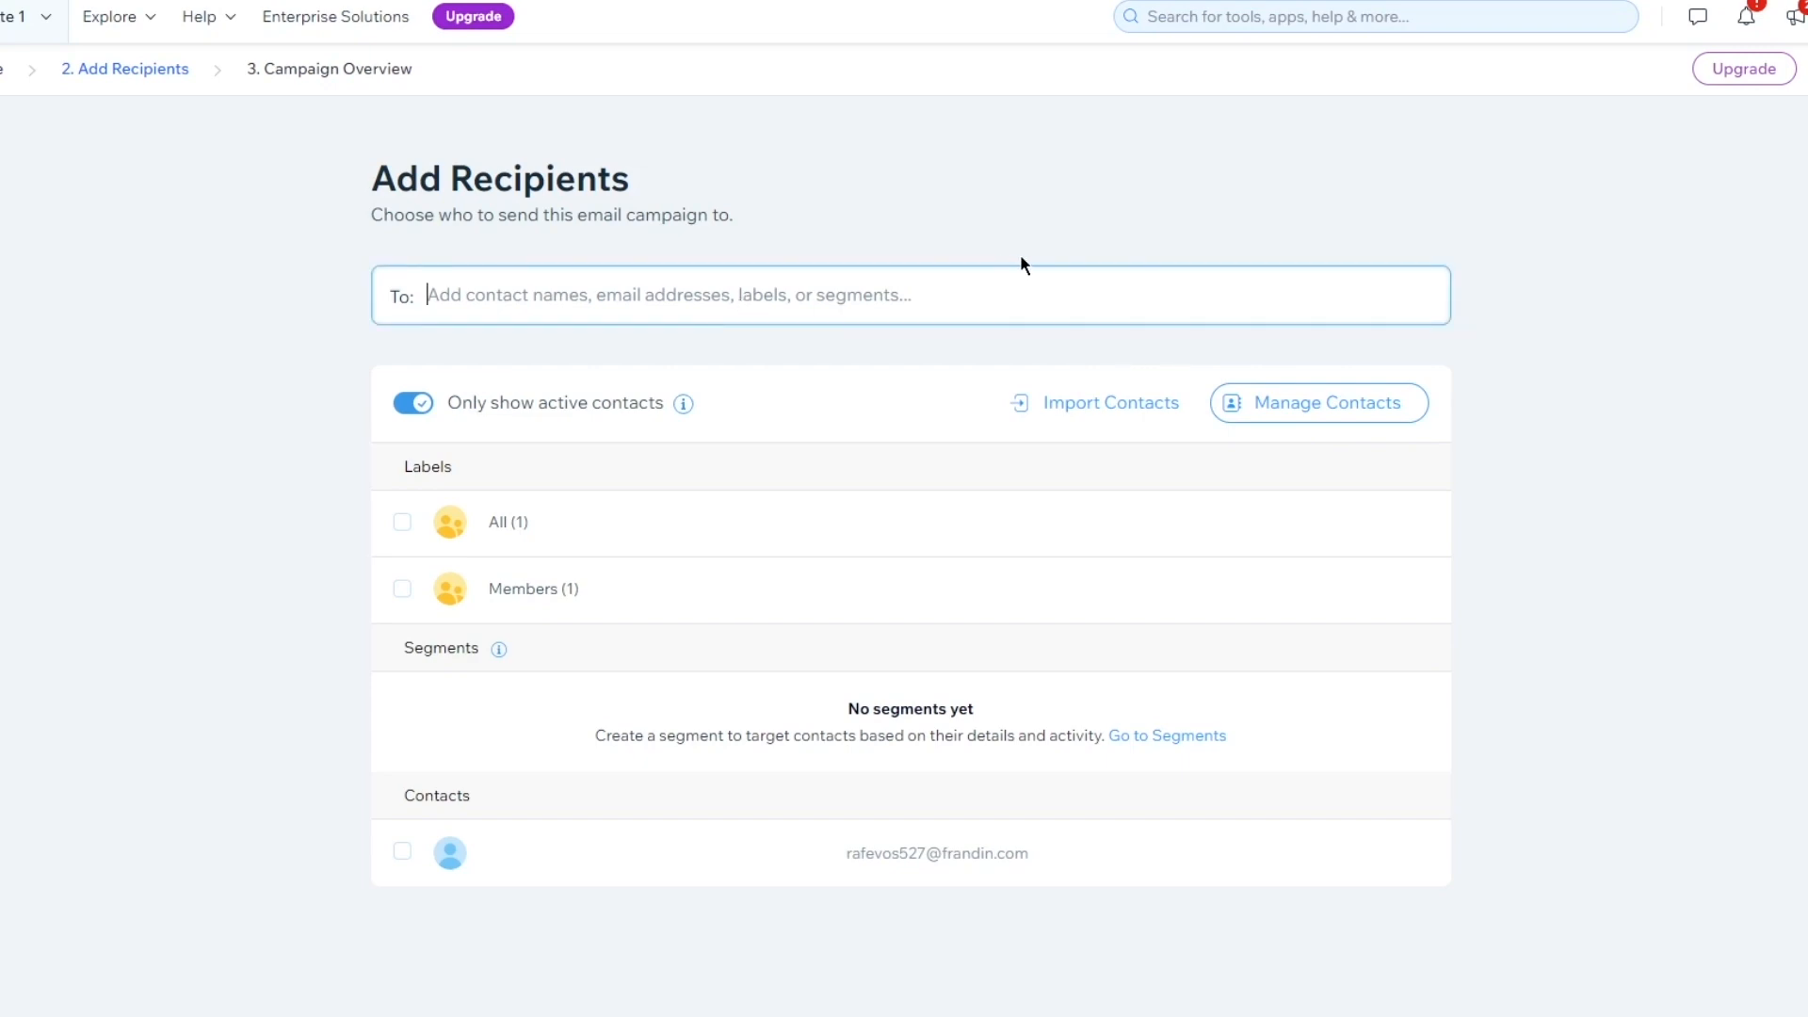
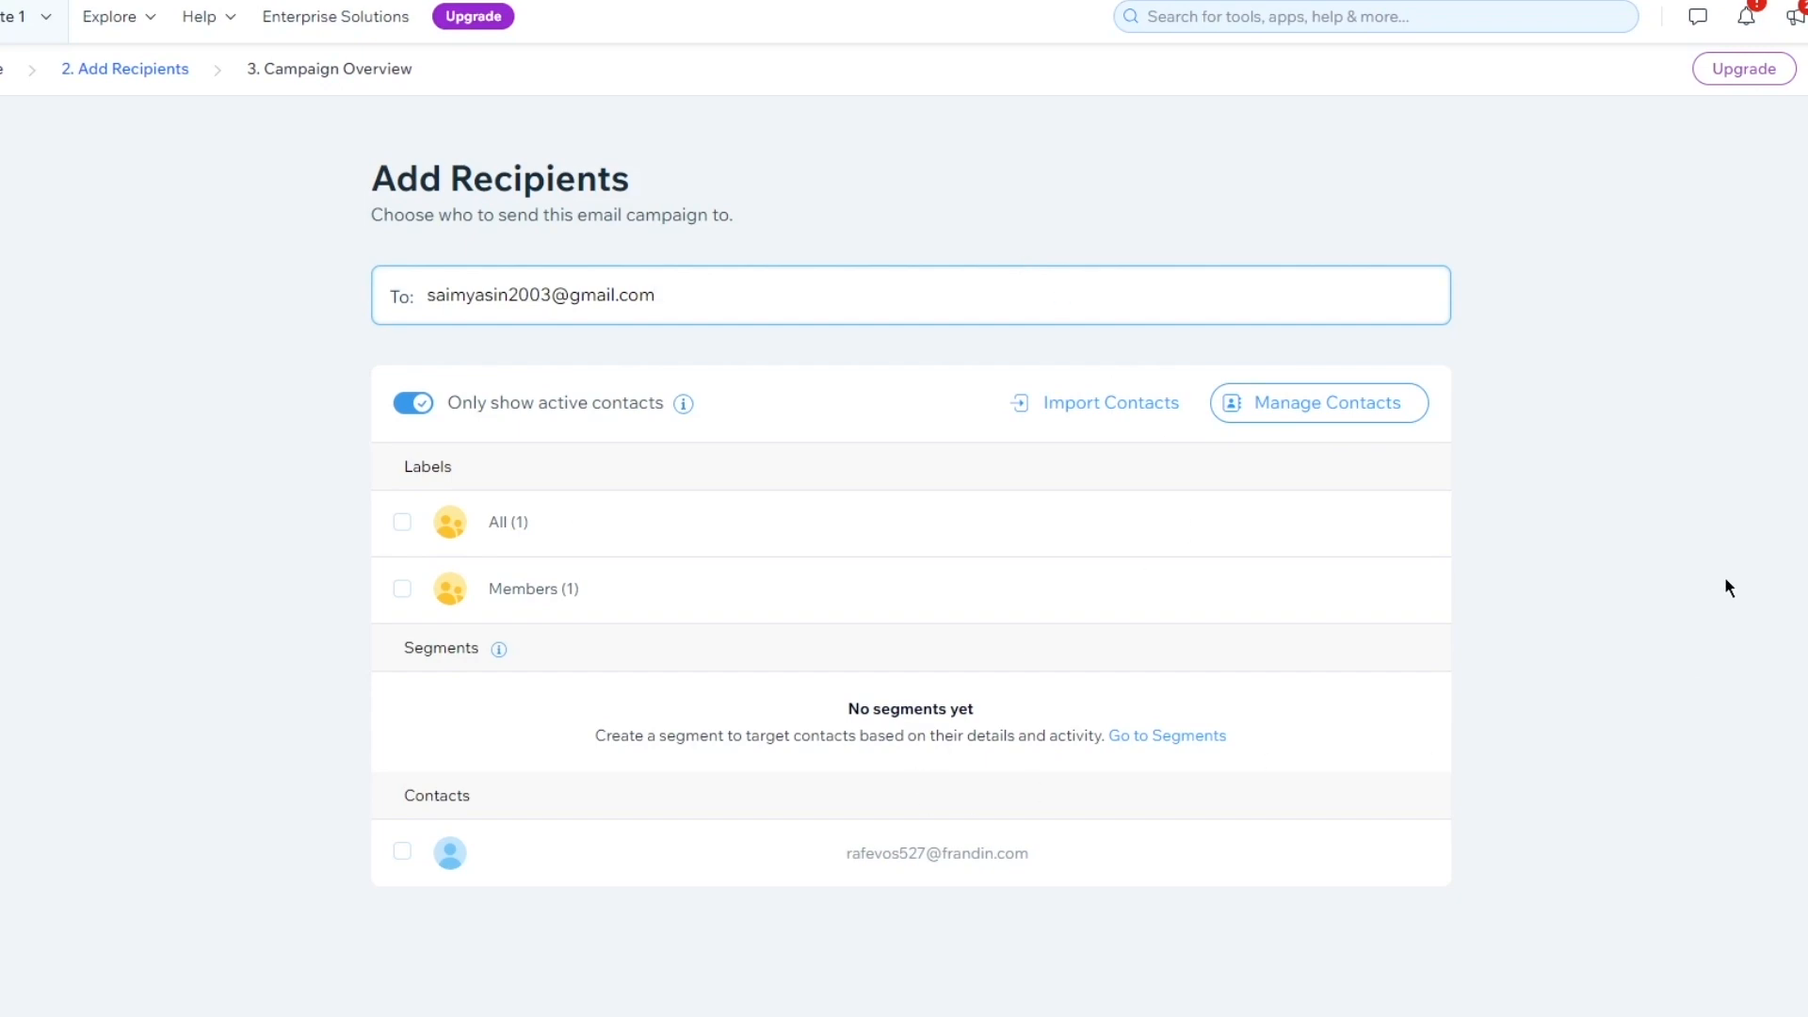
{"action": "left_click", "coordinate": [1621, 526]}
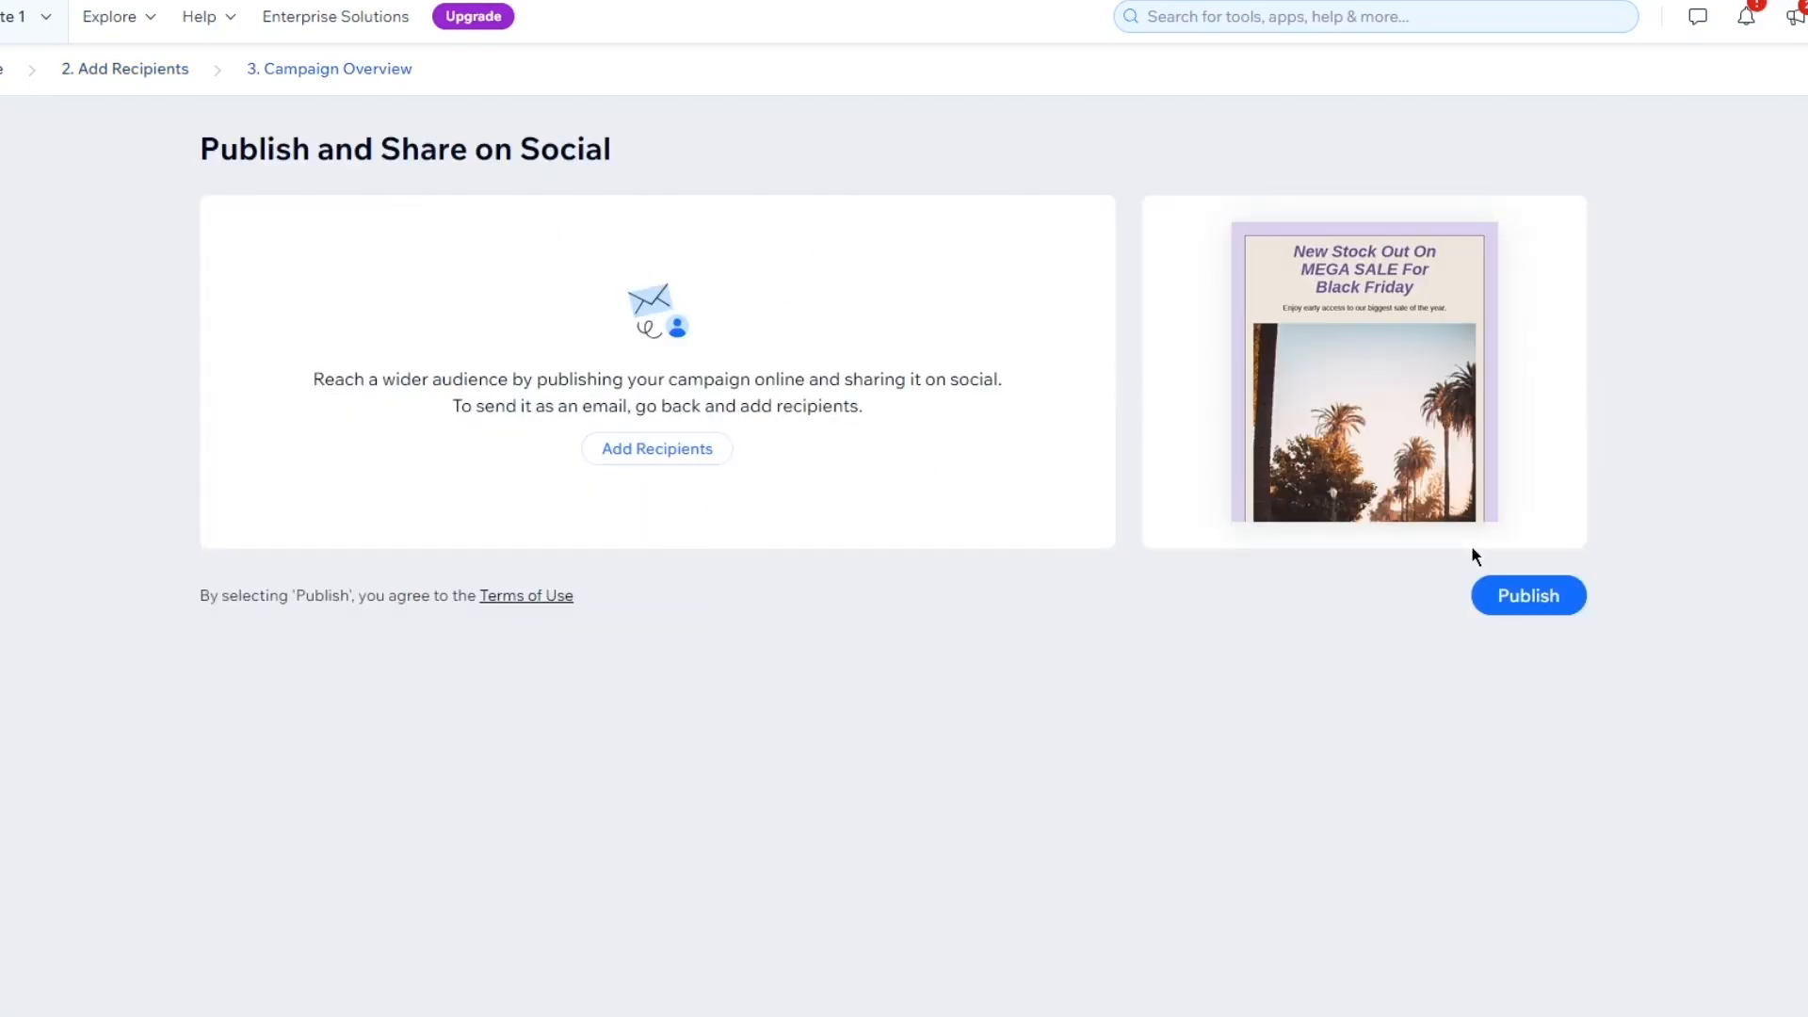
Add the All (1) label and the existing contact as recipients, estimating 4 recipients
{"action": "left_click", "coordinate": [1566, 612]}
{"action": "left_click", "coordinate": [629, 452]}
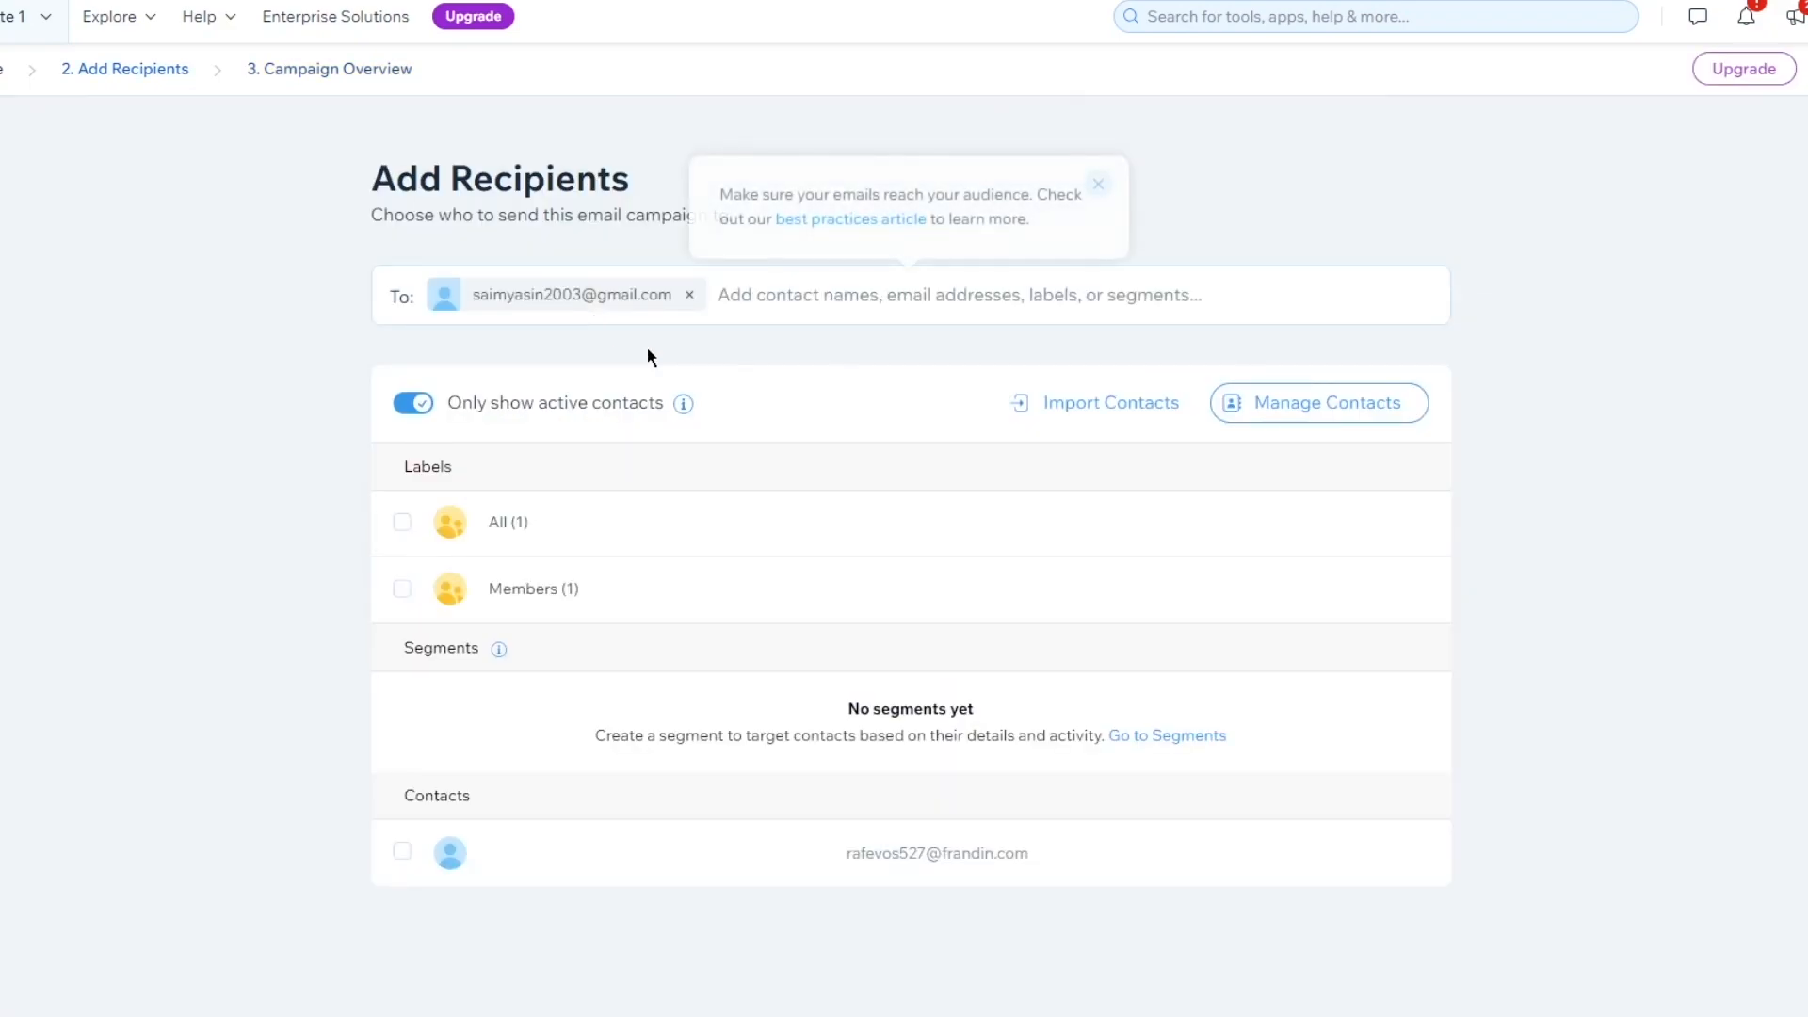
{"action": "left_click", "coordinate": [846, 292]}
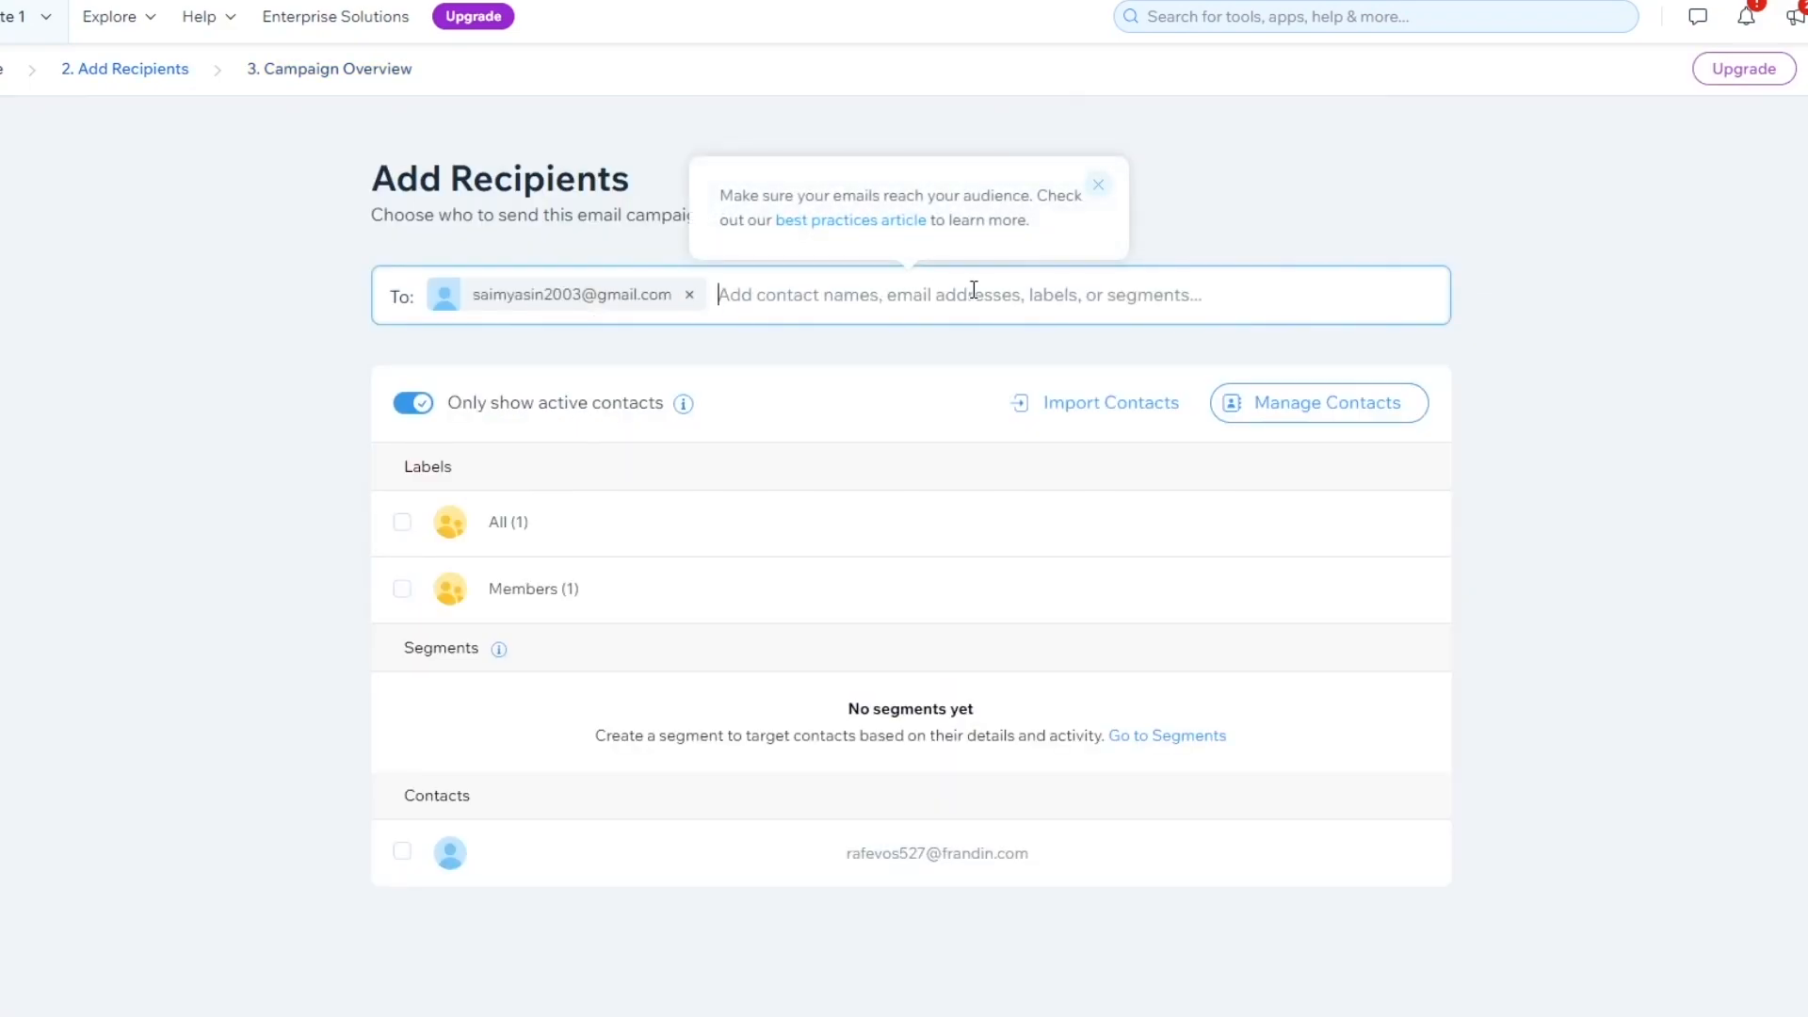
{"action": "left_click", "coordinate": [1098, 185]}
{"action": "left_click", "coordinate": [403, 524]}
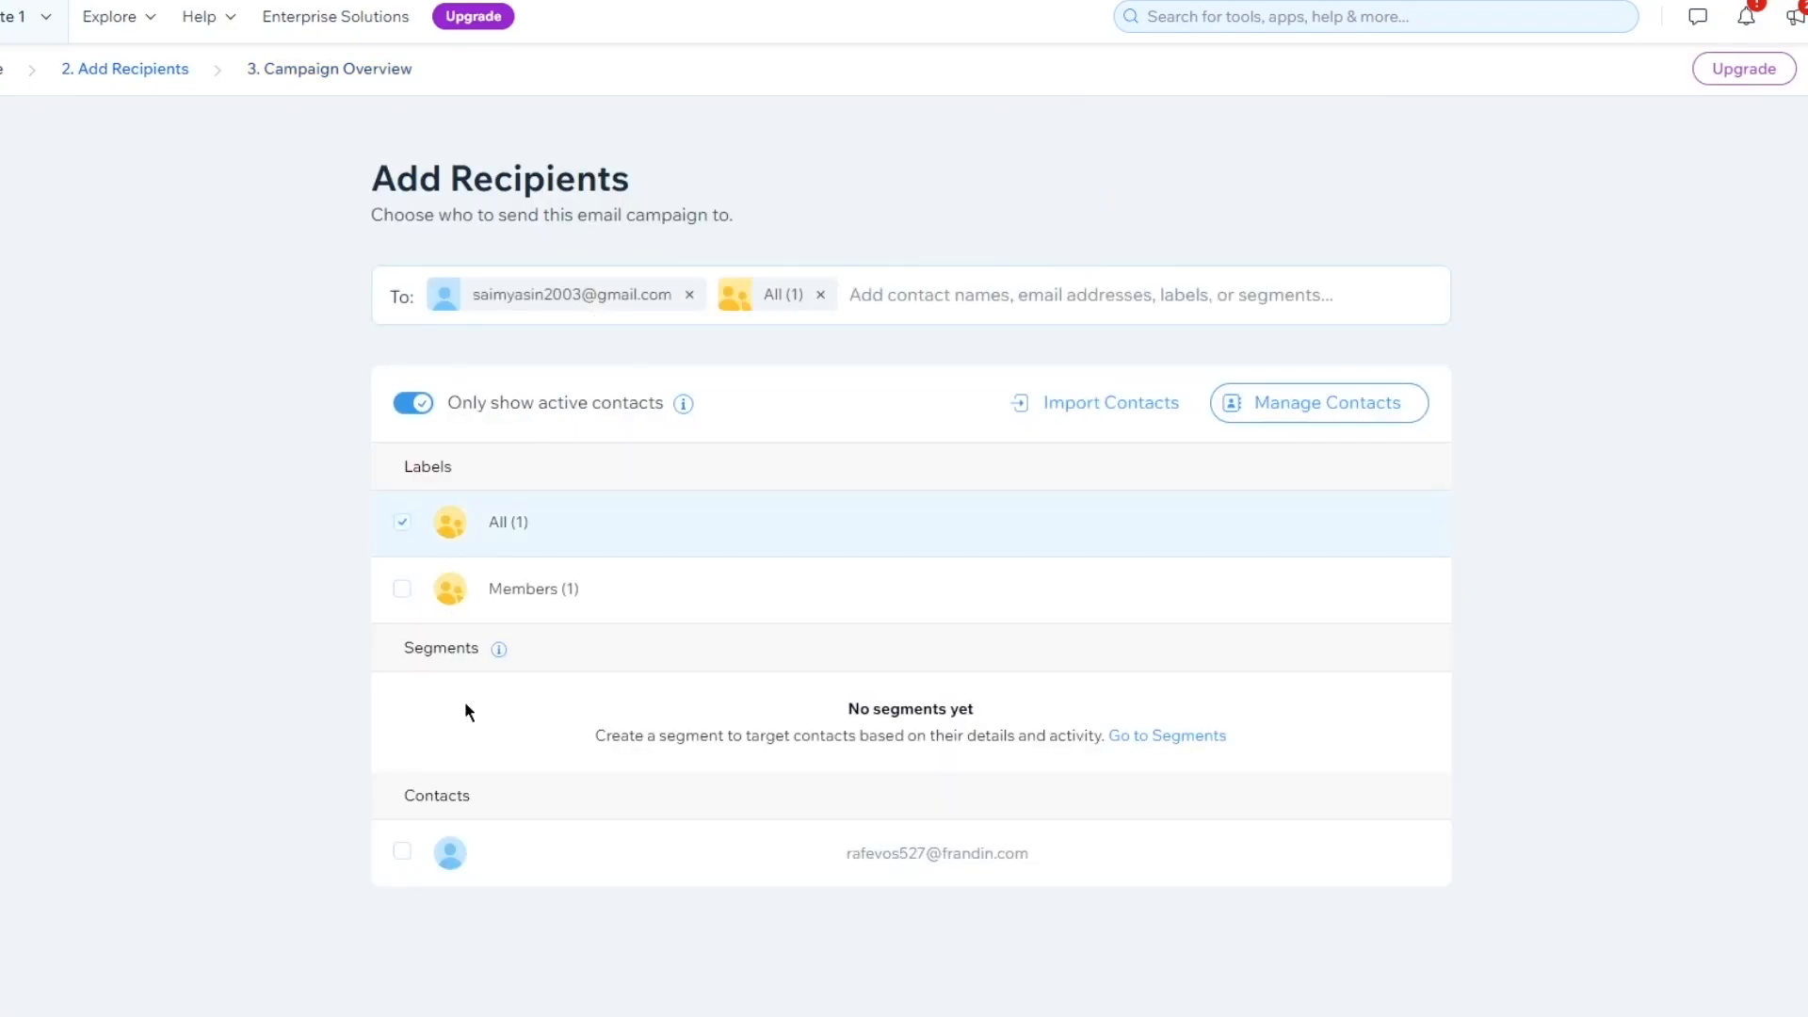
{"action": "left_click", "coordinate": [403, 853]}
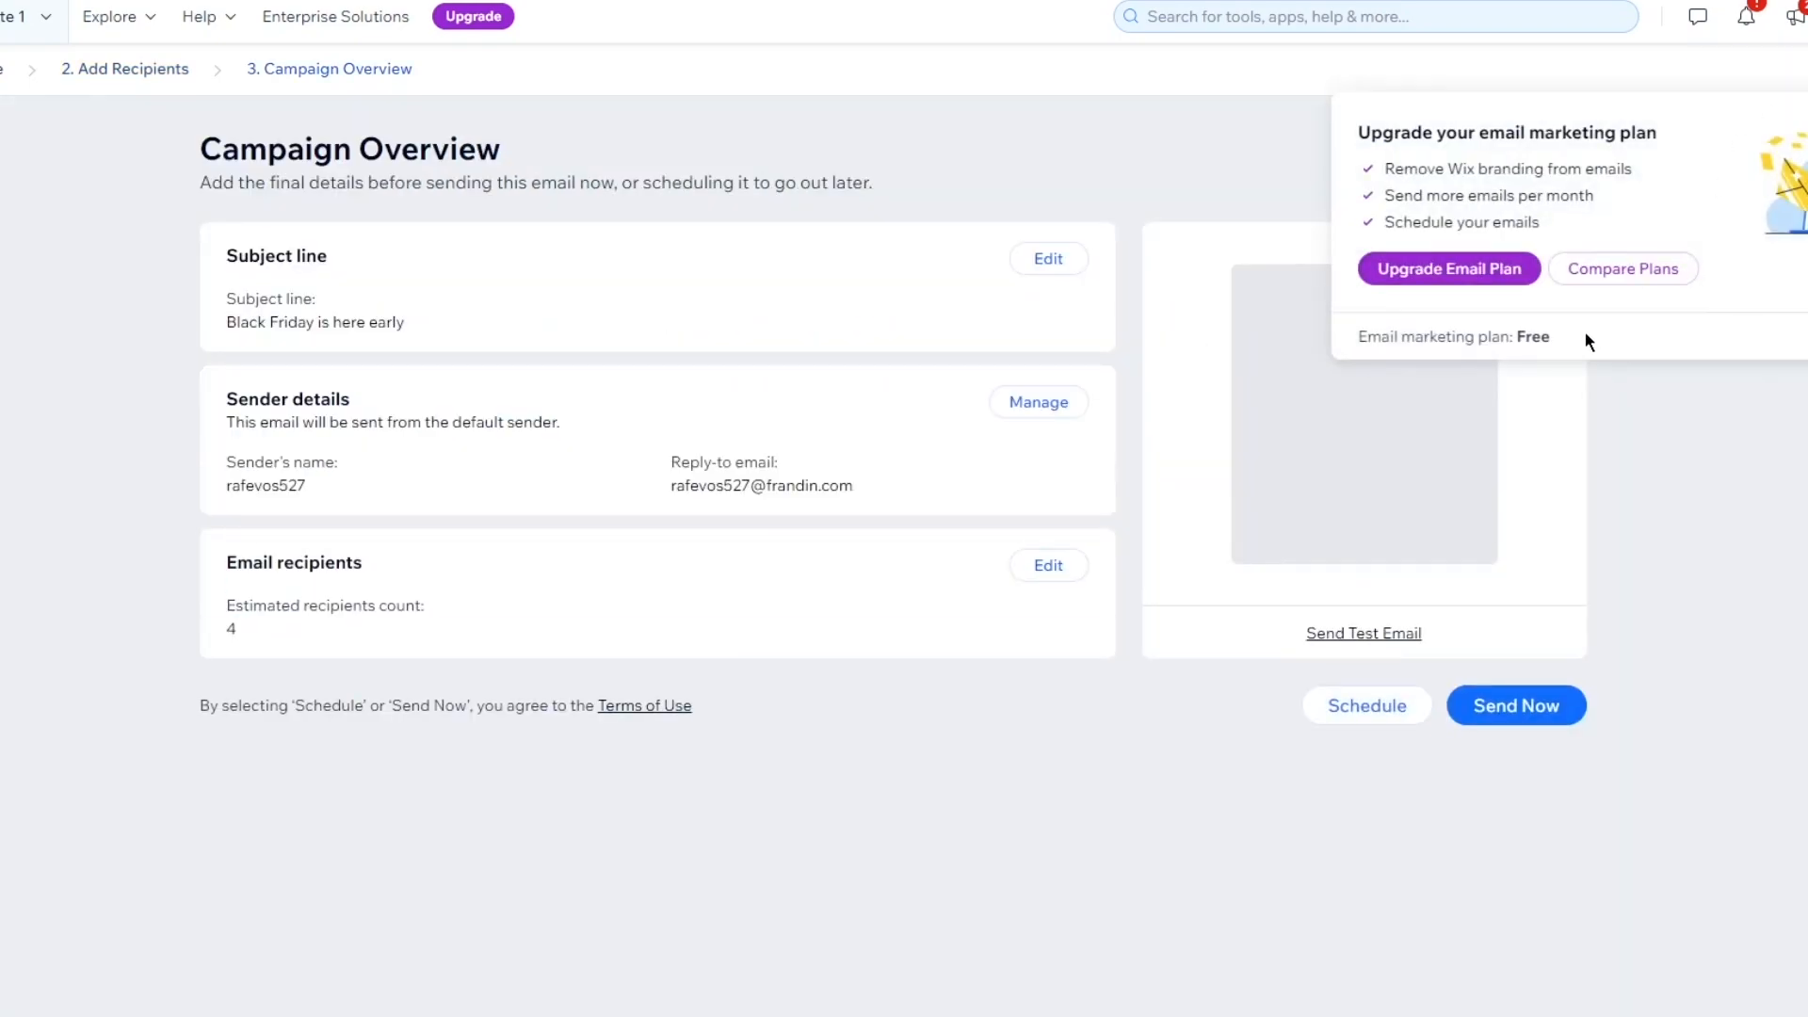
{"action": "left_click", "coordinate": [1520, 718]}
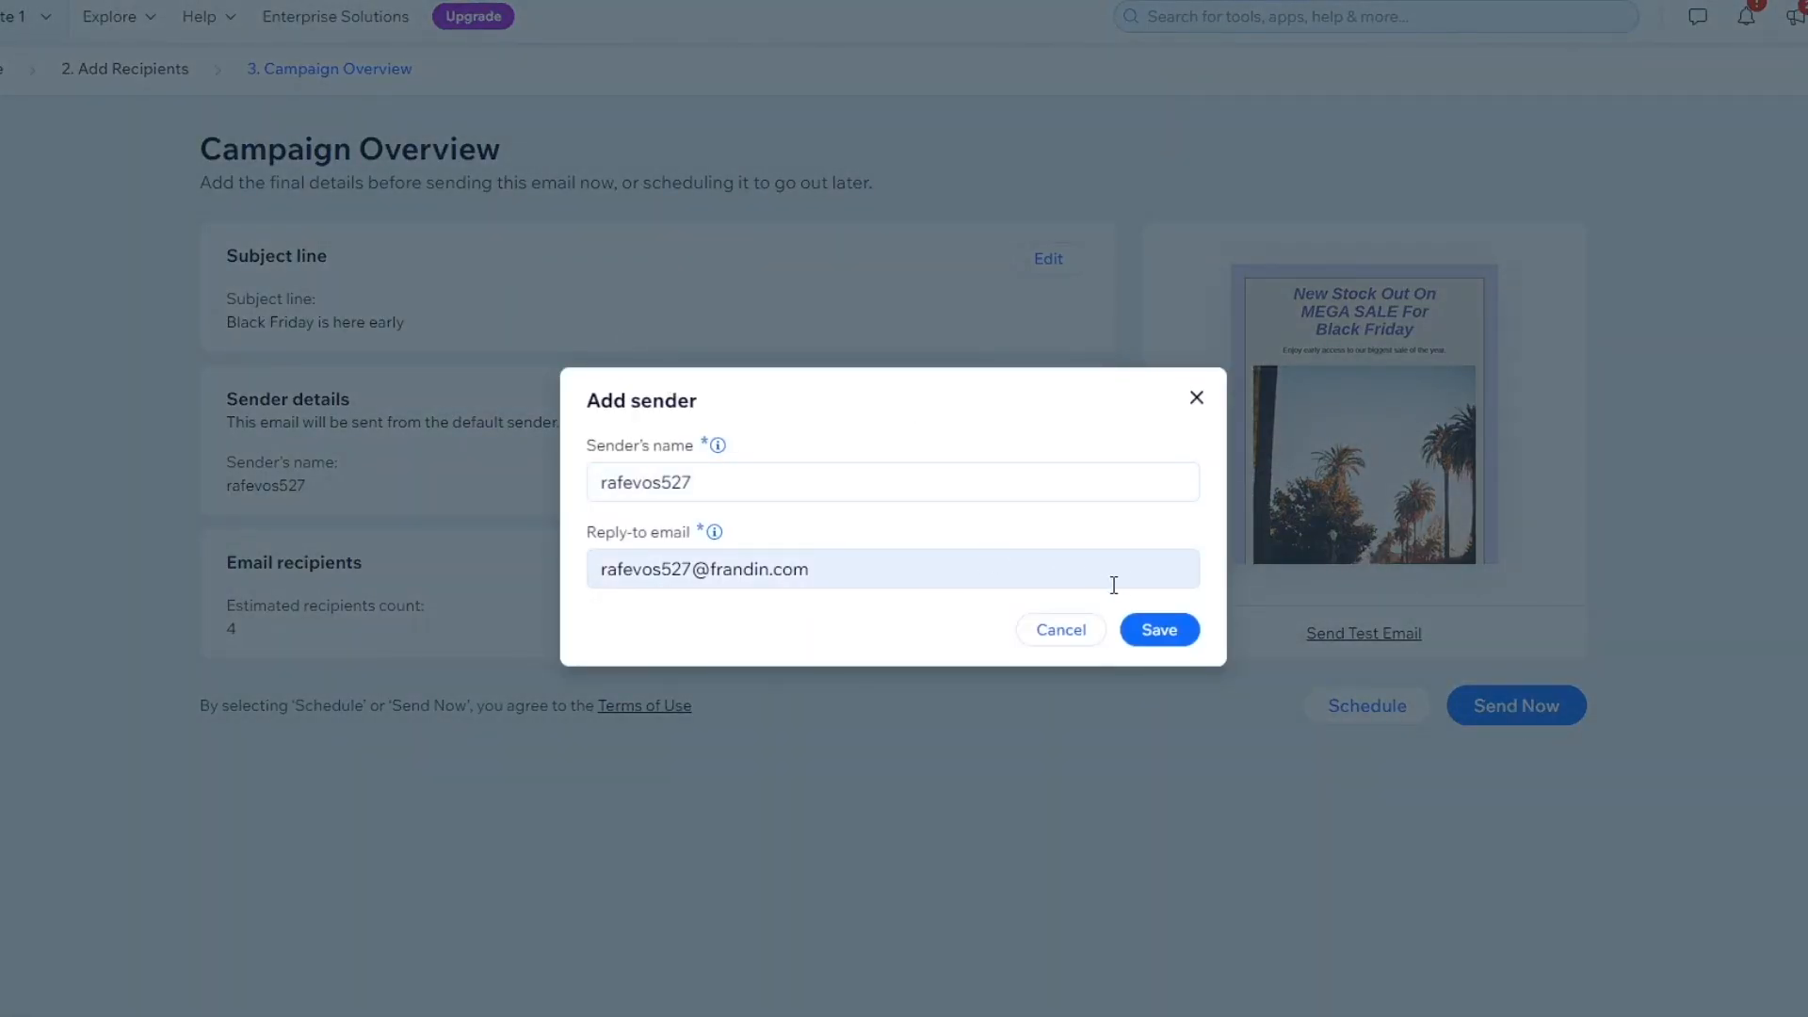
{"action": "left_click", "coordinate": [1165, 622]}
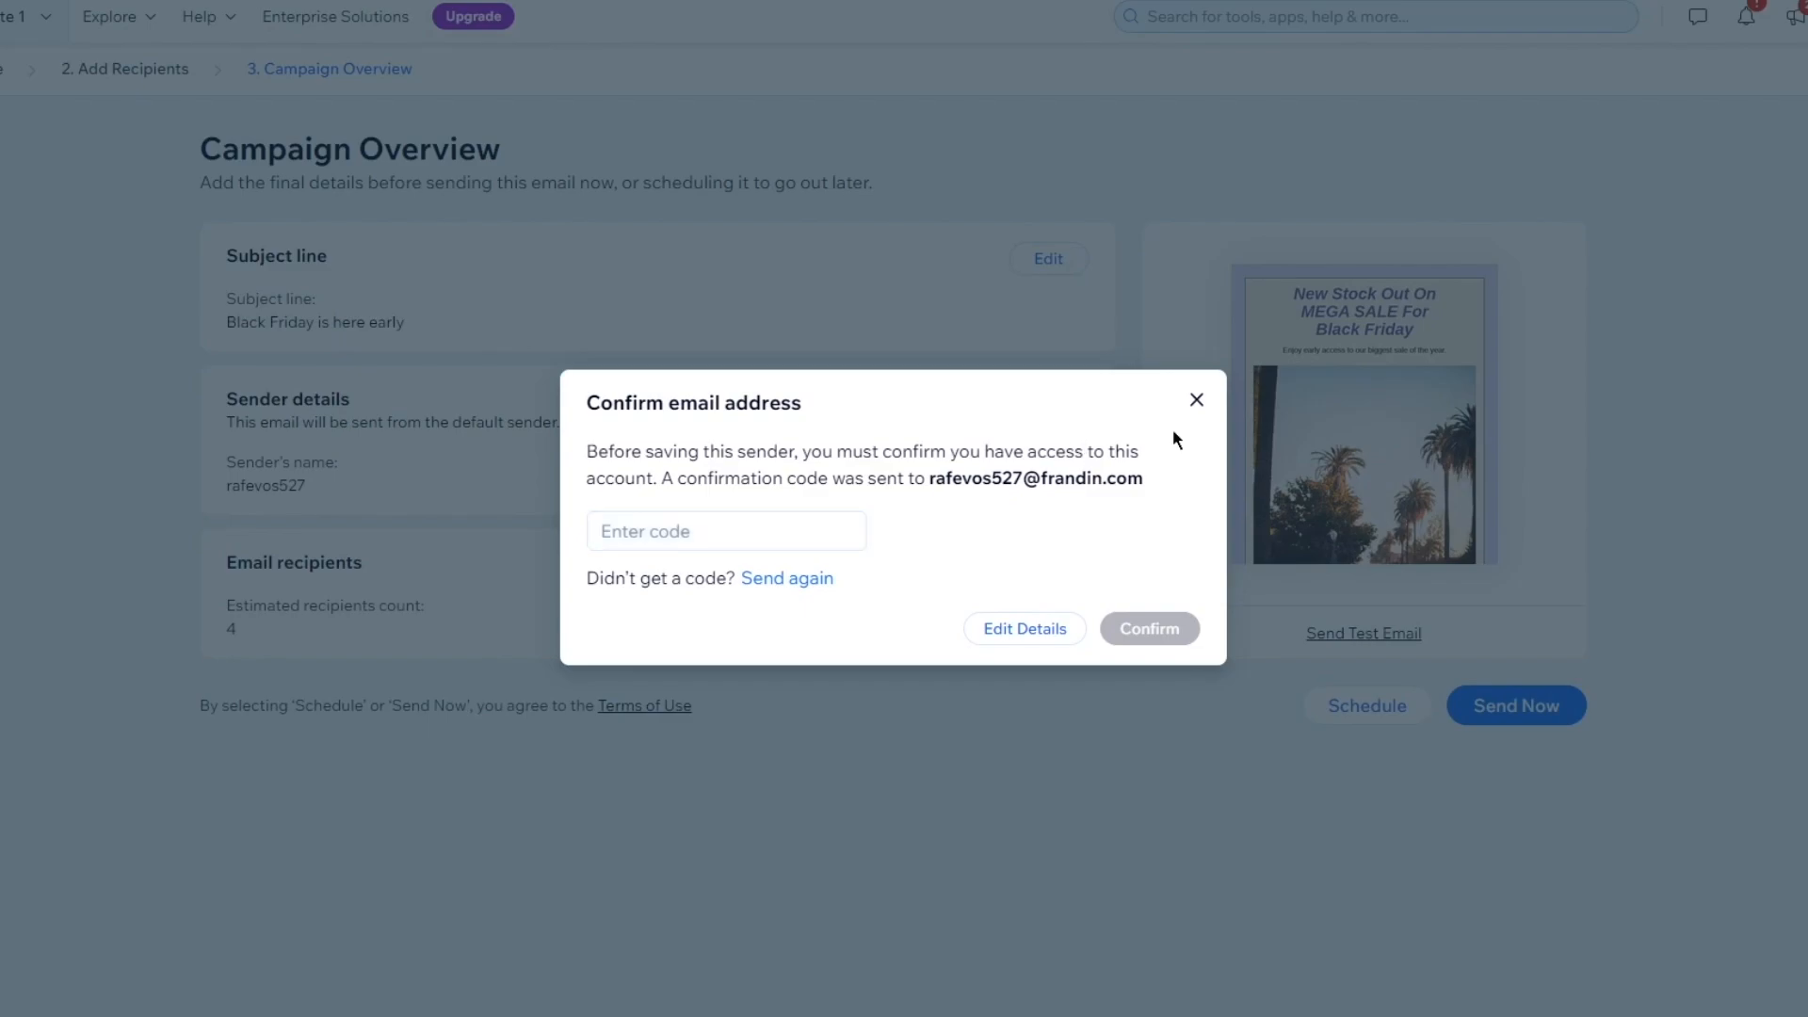
{"action": "left_click", "coordinate": [1195, 402]}
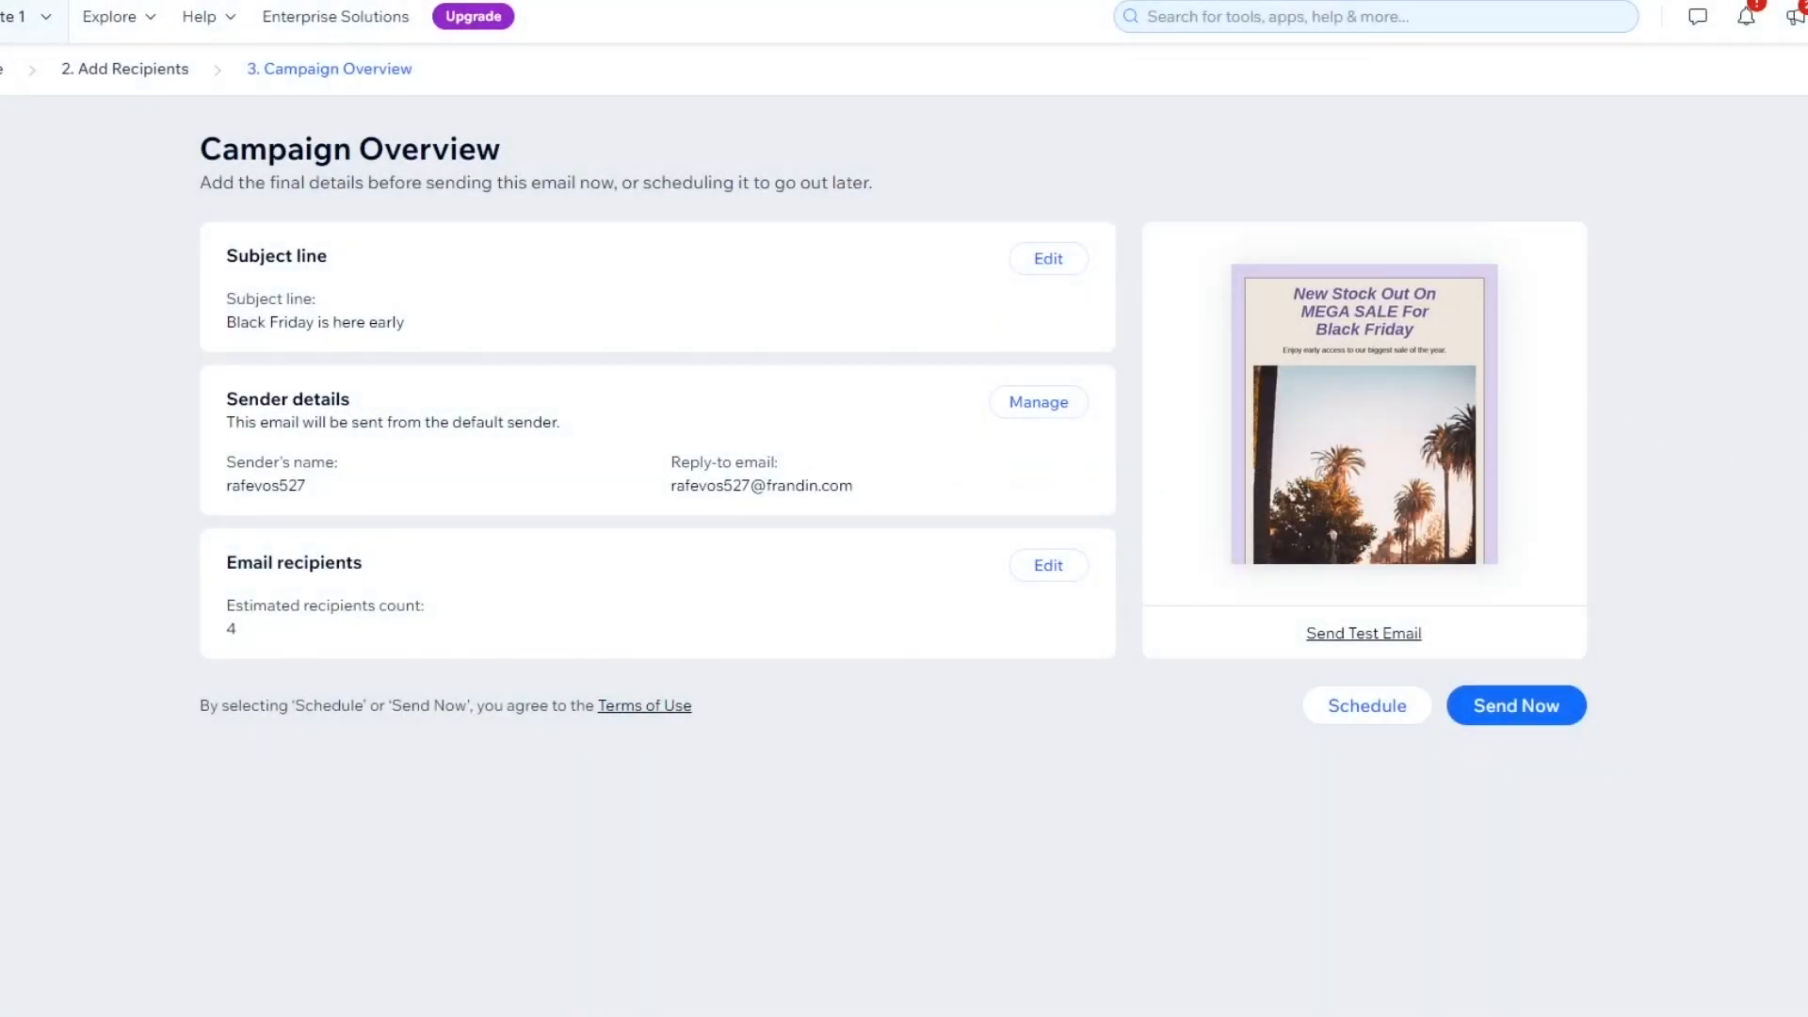